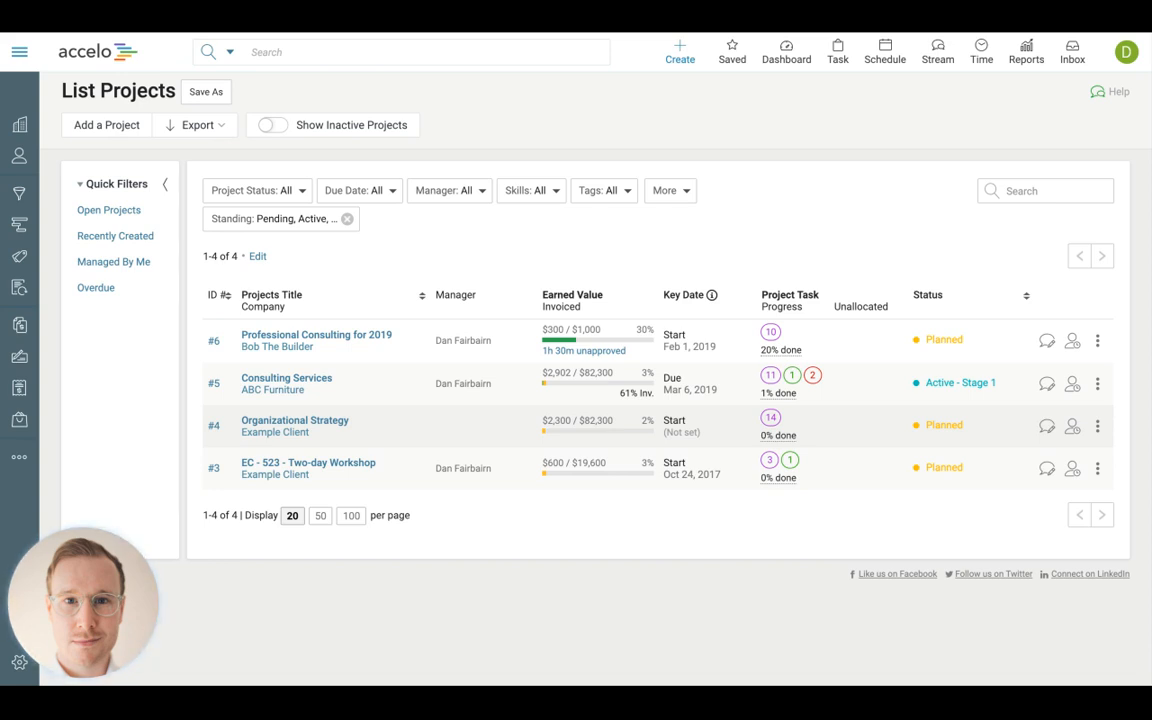
# Start a new project and name it "Consulting Project"
pyautogui.click(680, 52)
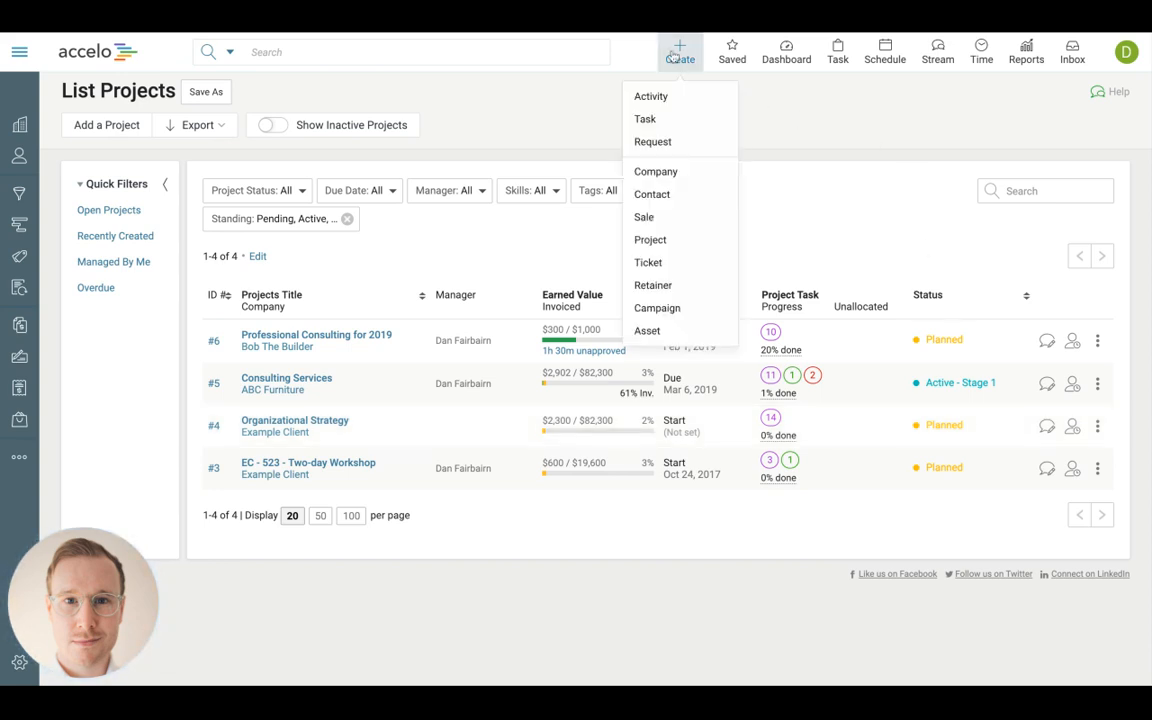
pyautogui.click(660, 246)
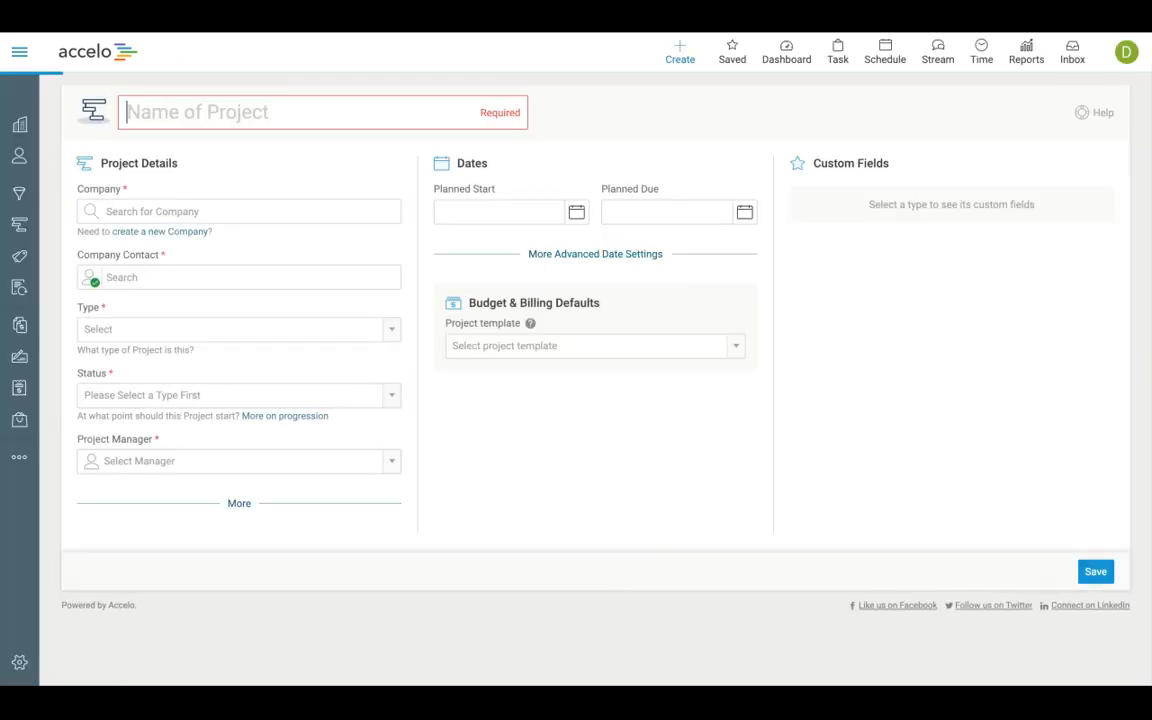
pyautogui.write('Con')
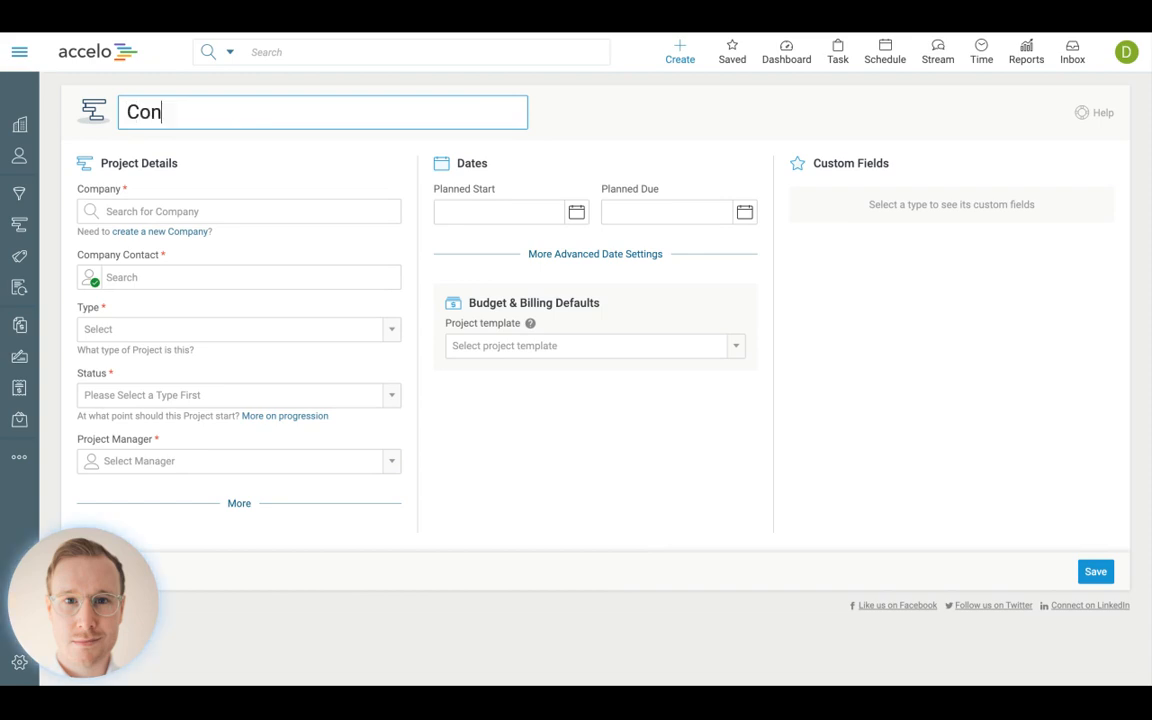
pyautogui.write('sulting Project')
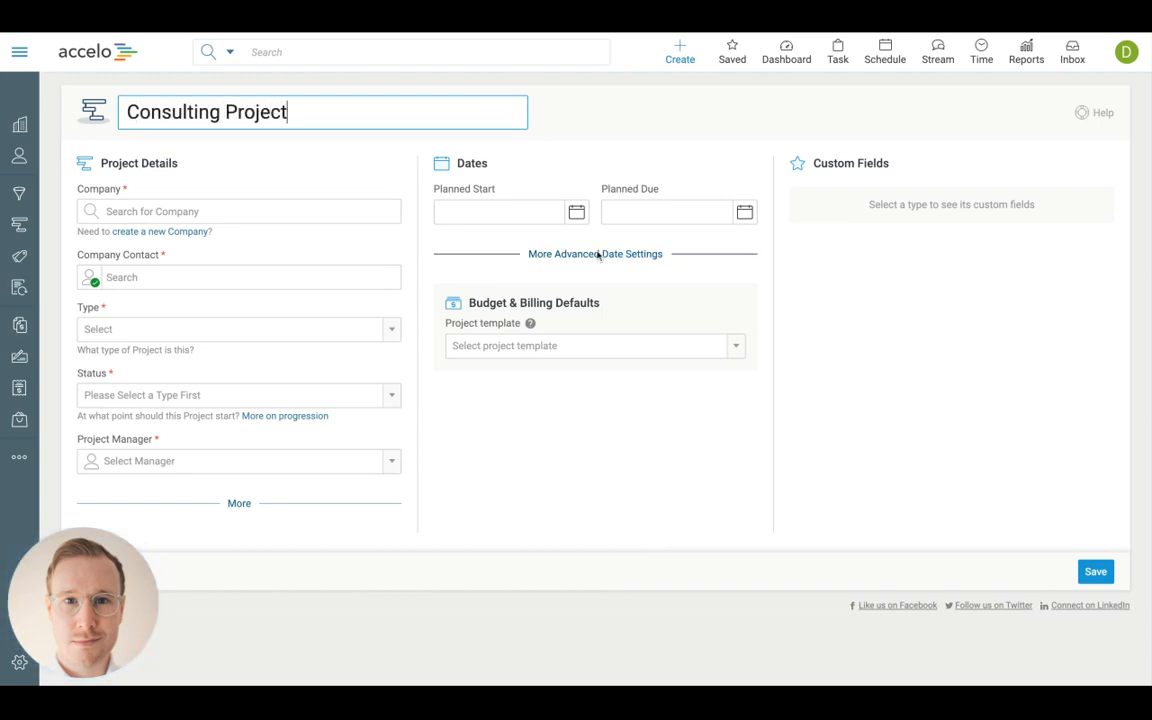
# Assign the project to the company Bob The Builder Group and choose Bob The Builder Group as its company contact
pyautogui.click(273, 217)
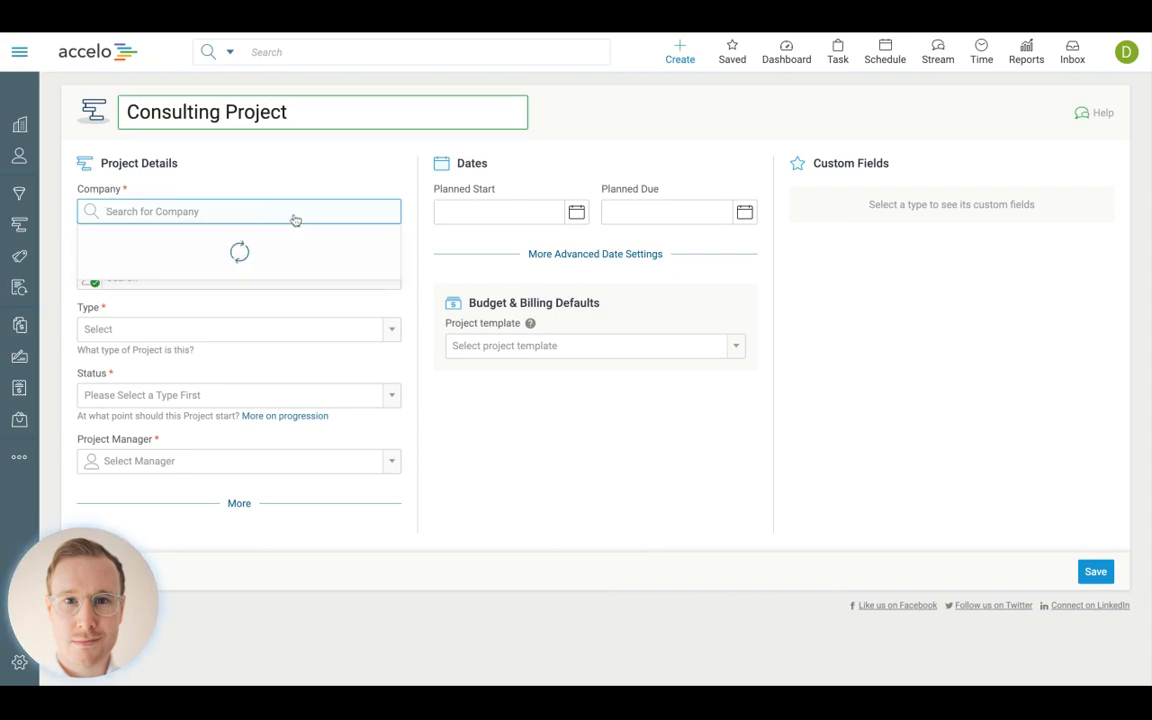
pyautogui.write('bob')
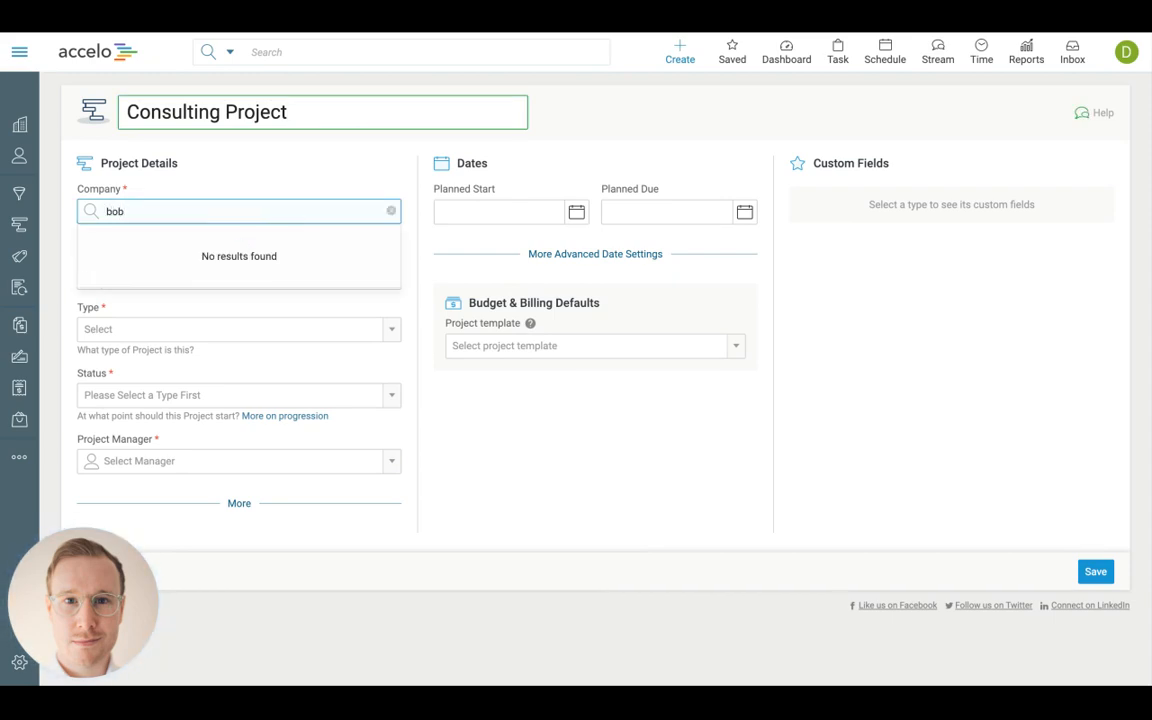
pyautogui.click(243, 251)
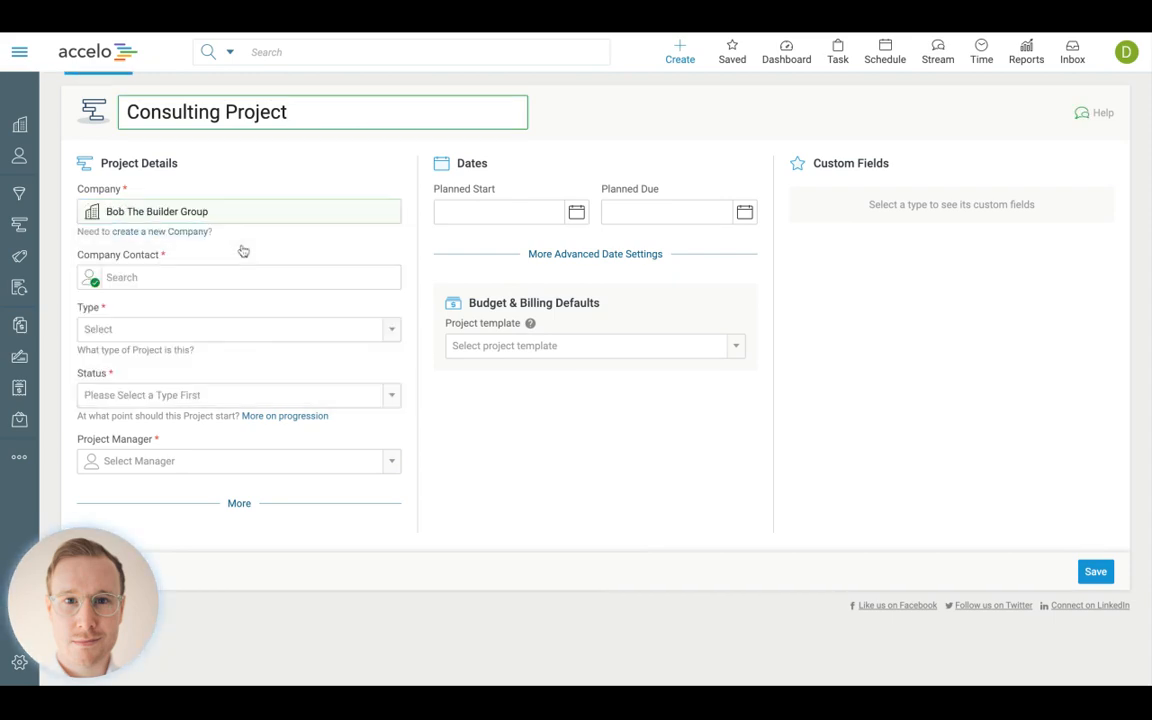
pyautogui.click(203, 285)
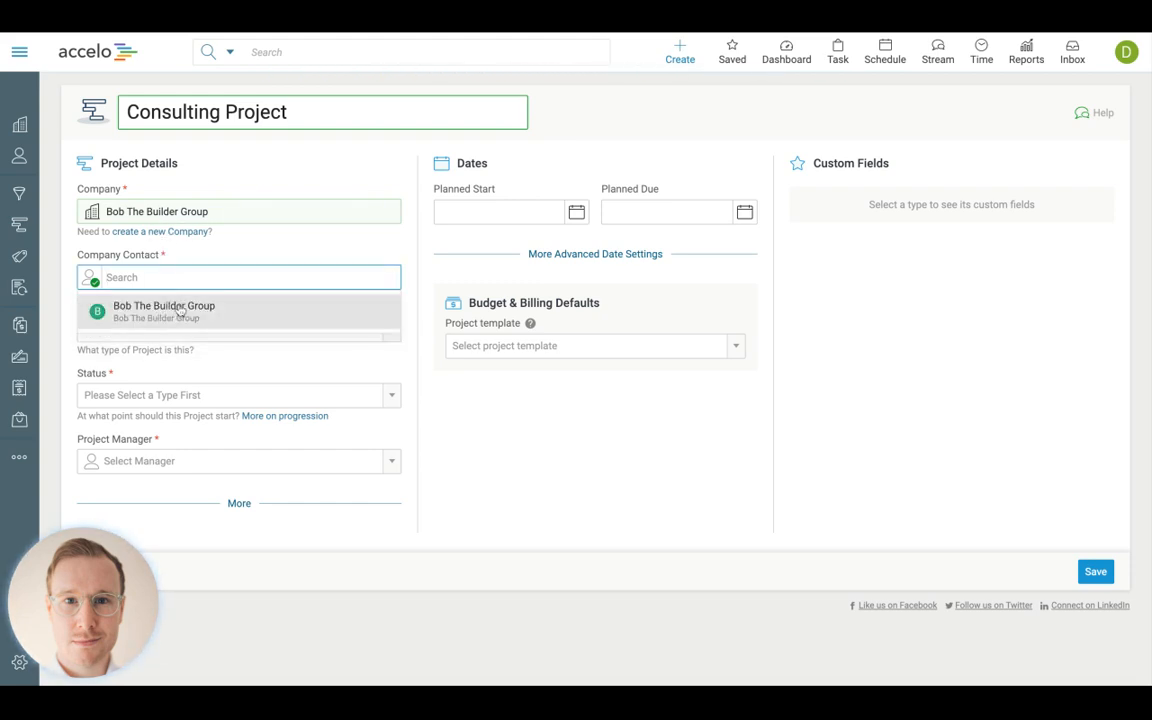
pyautogui.click(180, 311)
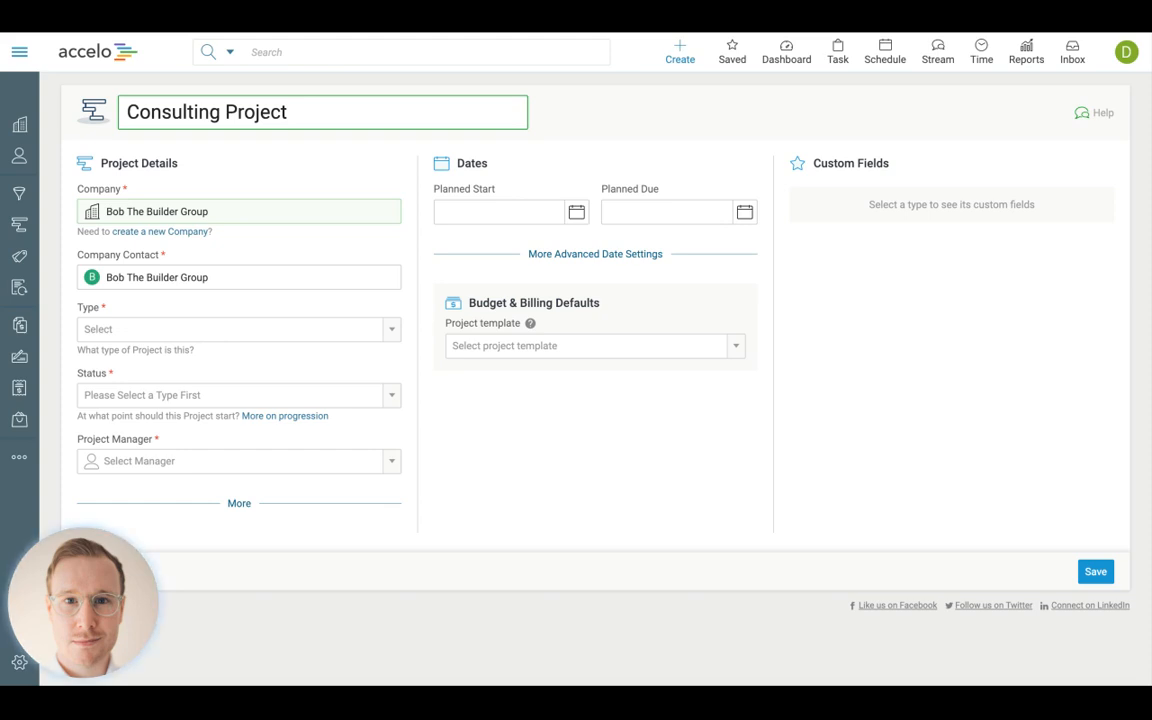
# Set the project type to New Project - Fixed Price and the custom ID to 899
pyautogui.click(389, 332)
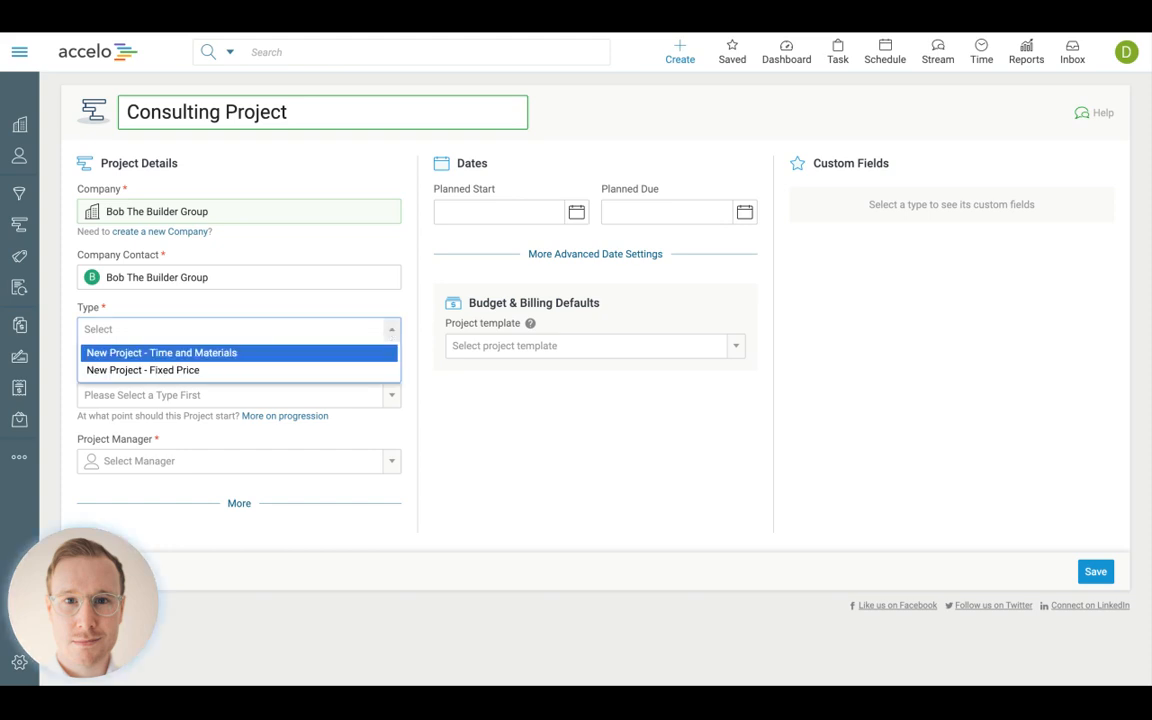
pyautogui.click(249, 372)
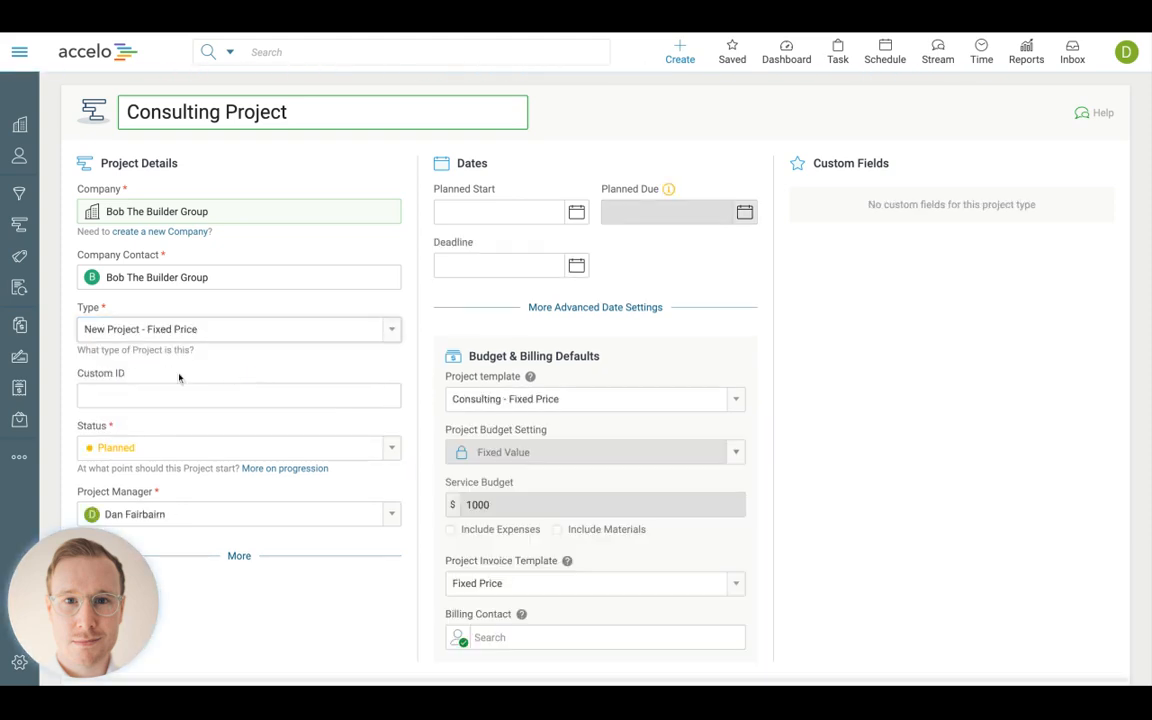
pyautogui.click(177, 399)
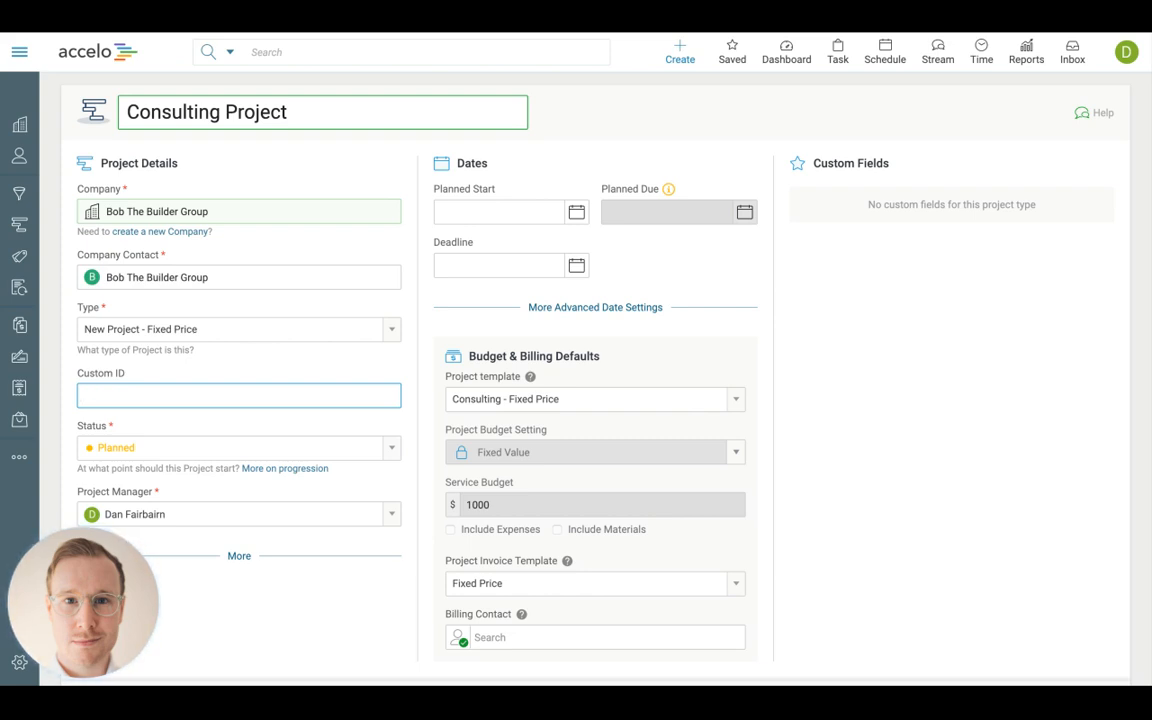
pyautogui.write('899')
# Choose Planned as the project's starting status
pyautogui.scroll(-1, 283, 416)
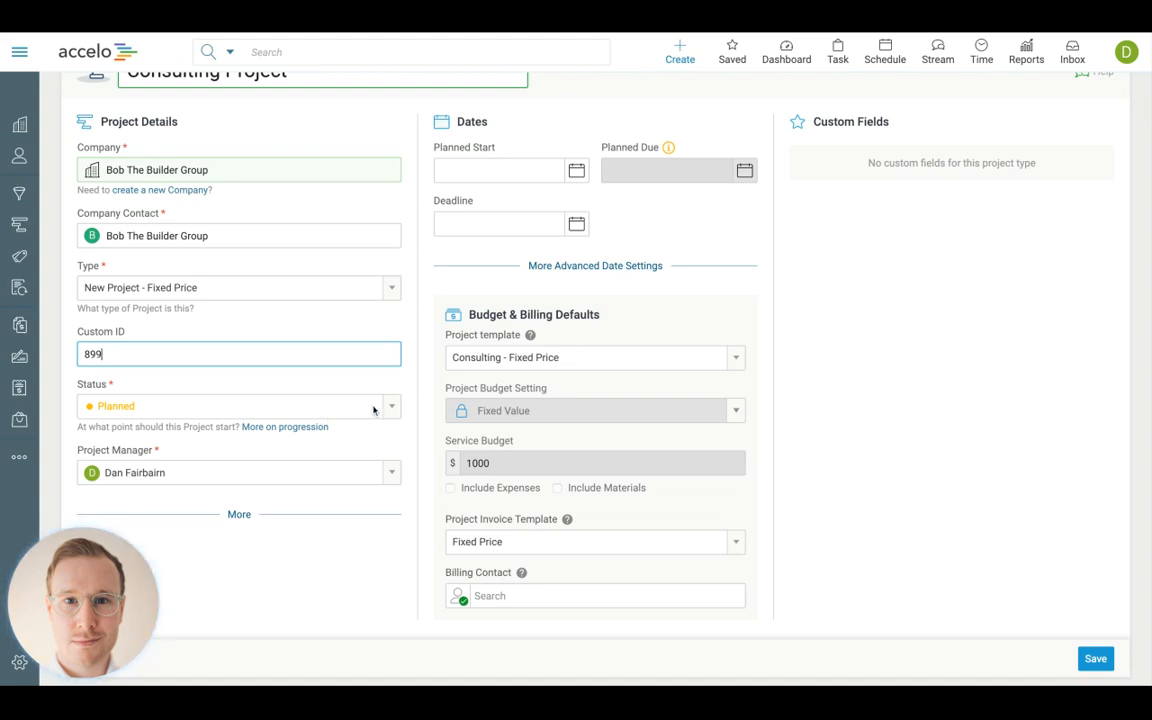
pyautogui.click(390, 408)
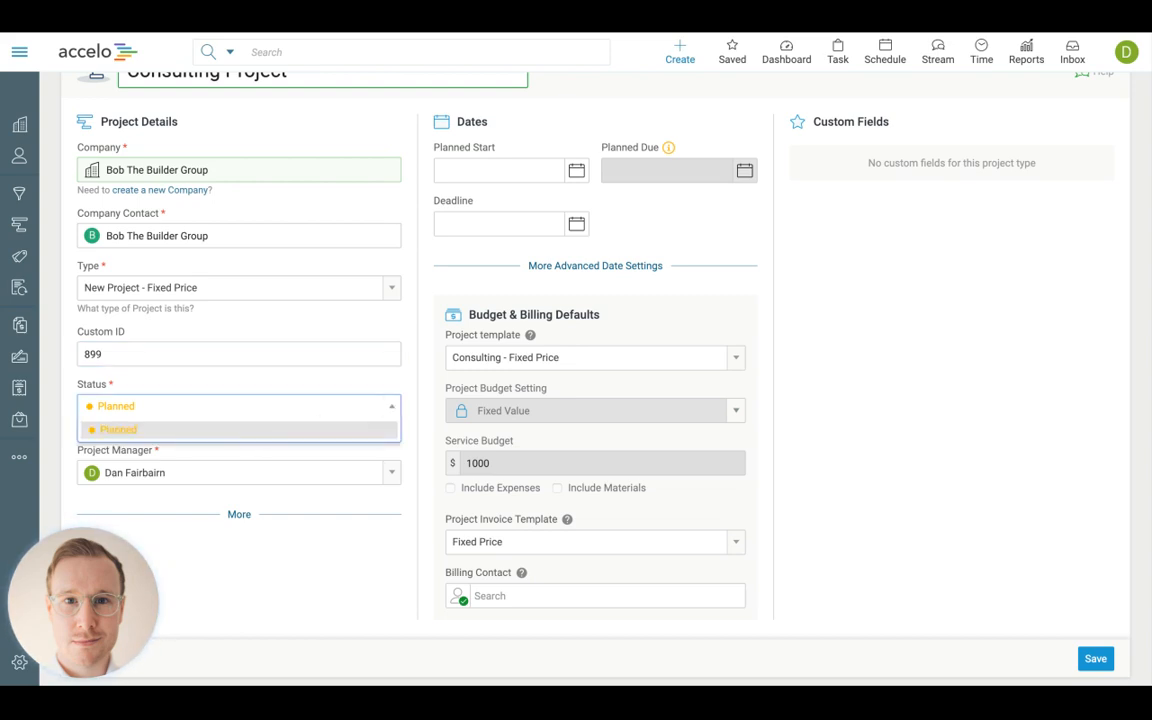
pyautogui.click(239, 430)
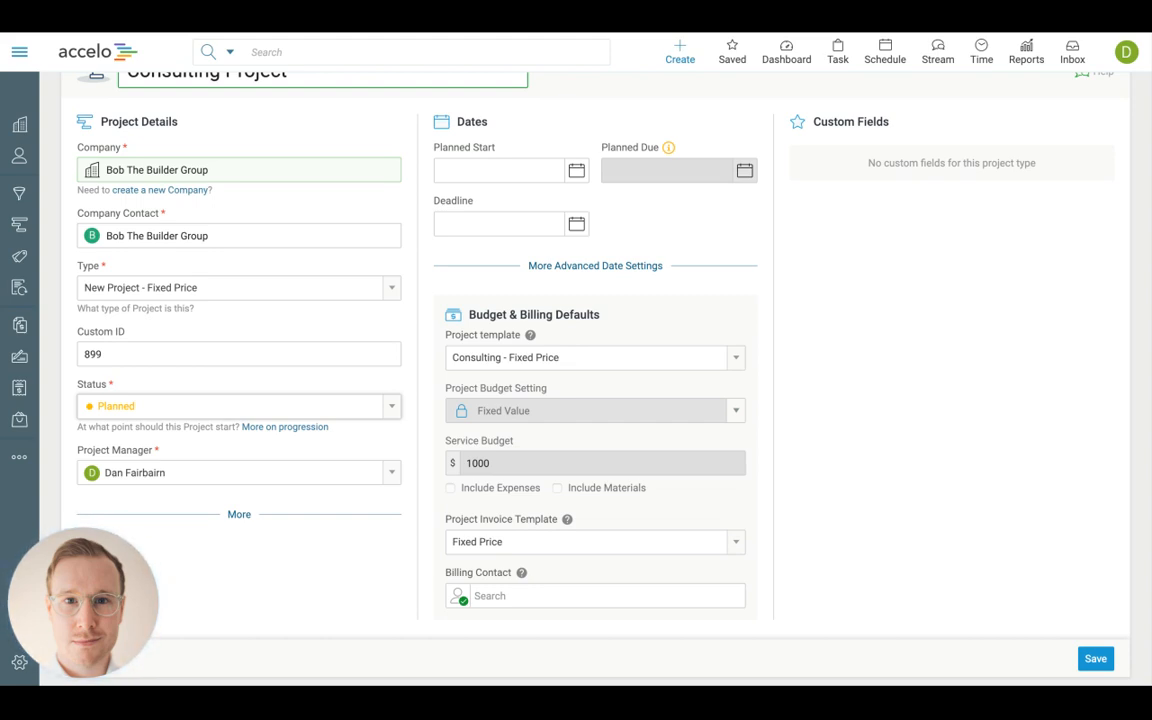
# Set the project's planned start to 31/1/2019 and its deadline to 28/2/2019
pyautogui.click(505, 170)
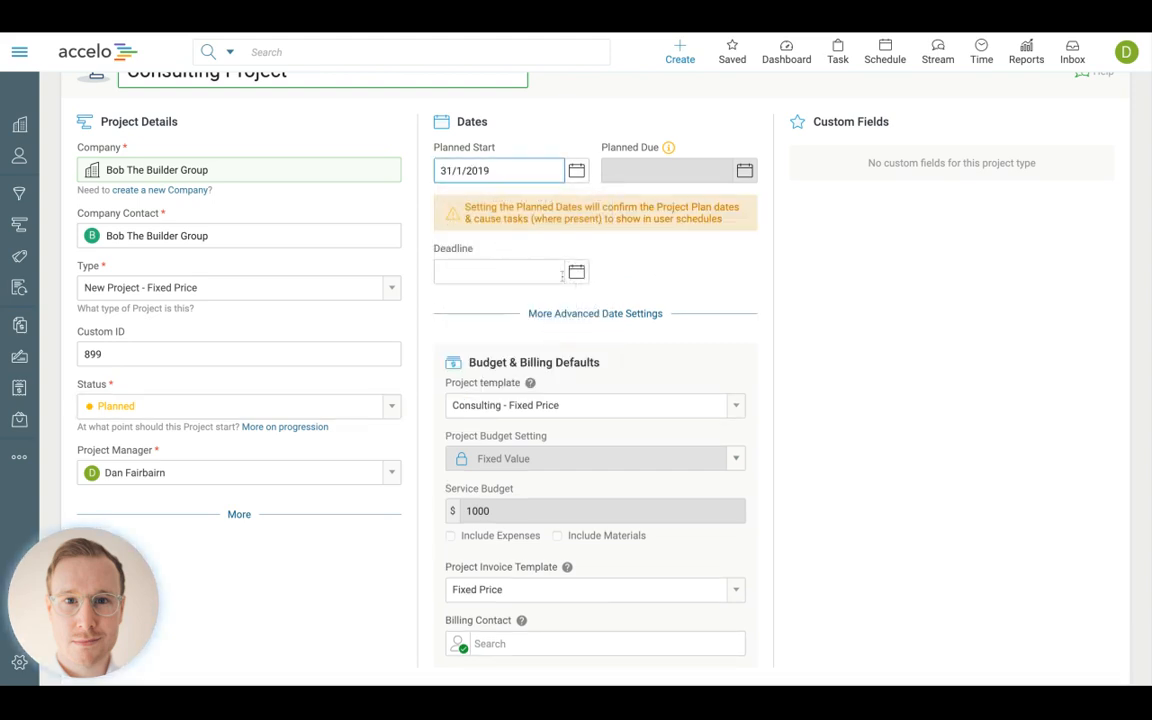
pyautogui.click(578, 271)
pyautogui.click(600, 298)
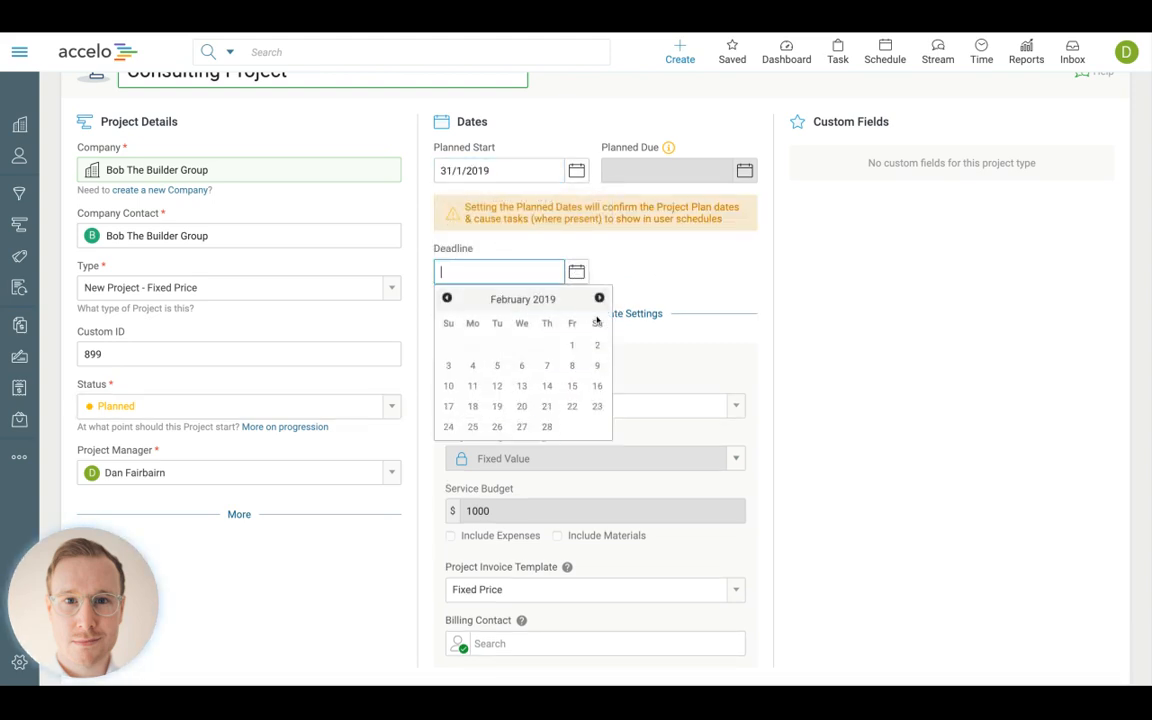
pyautogui.click(547, 426)
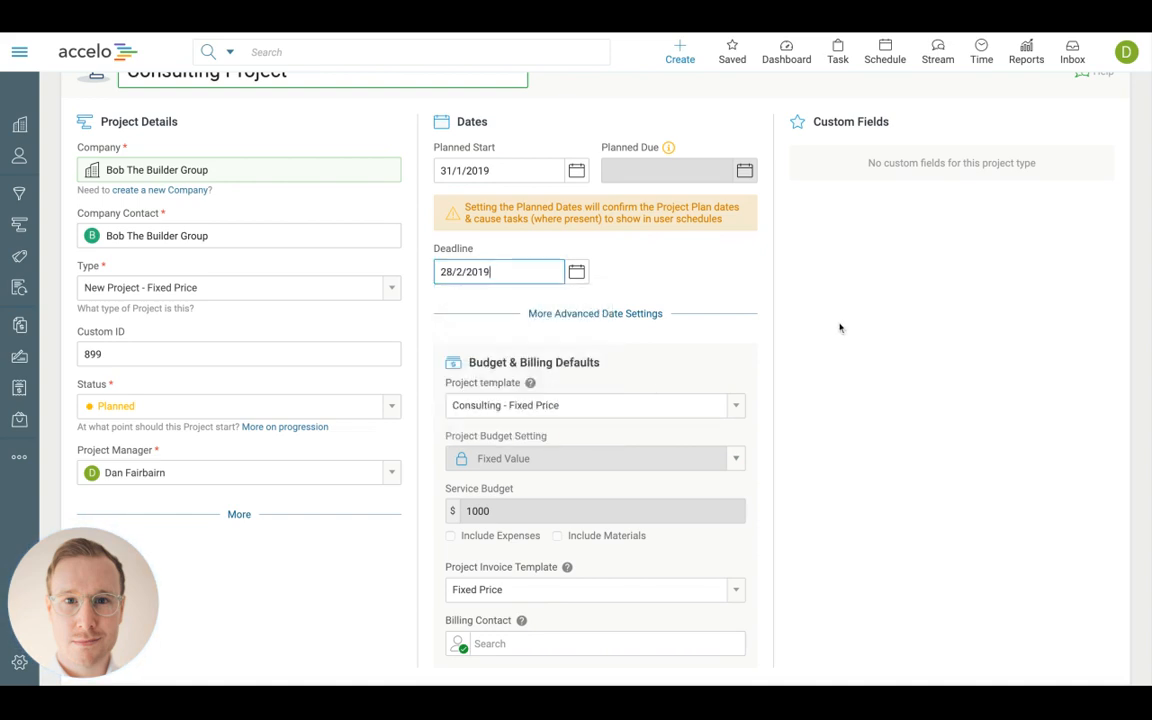
# Set the project template to No Default and choose Fixed Price as the project invoice template
pyautogui.scroll(-2, 812, 375)
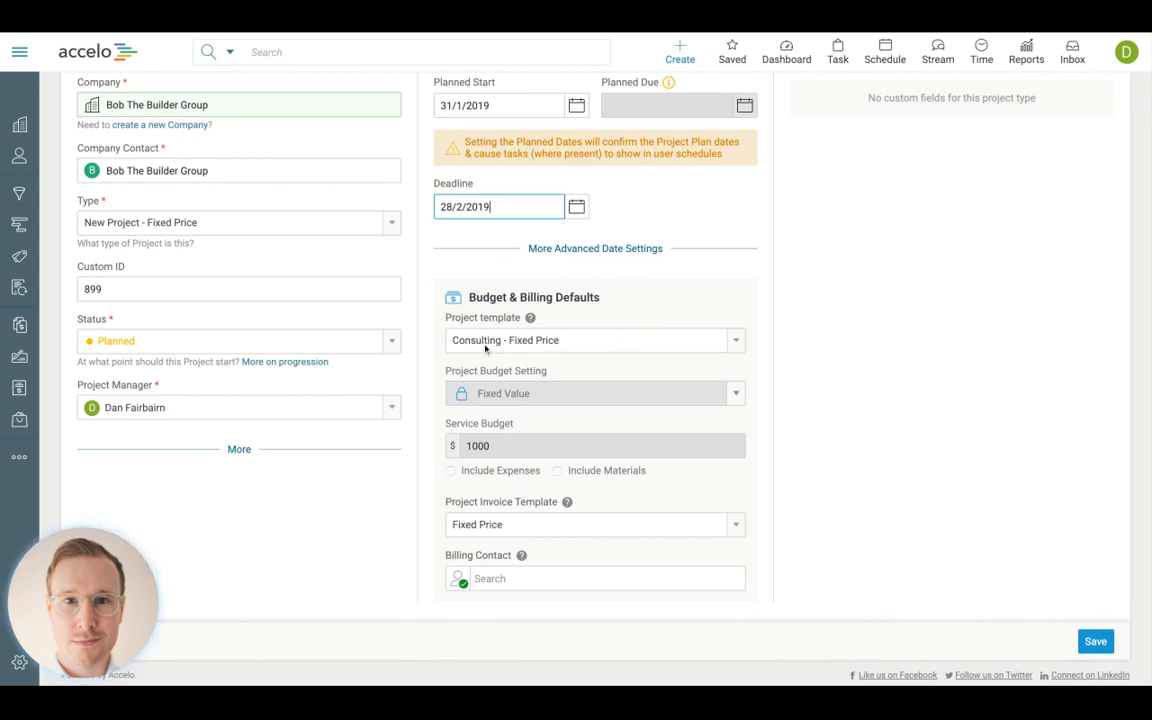
pyautogui.click(735, 341)
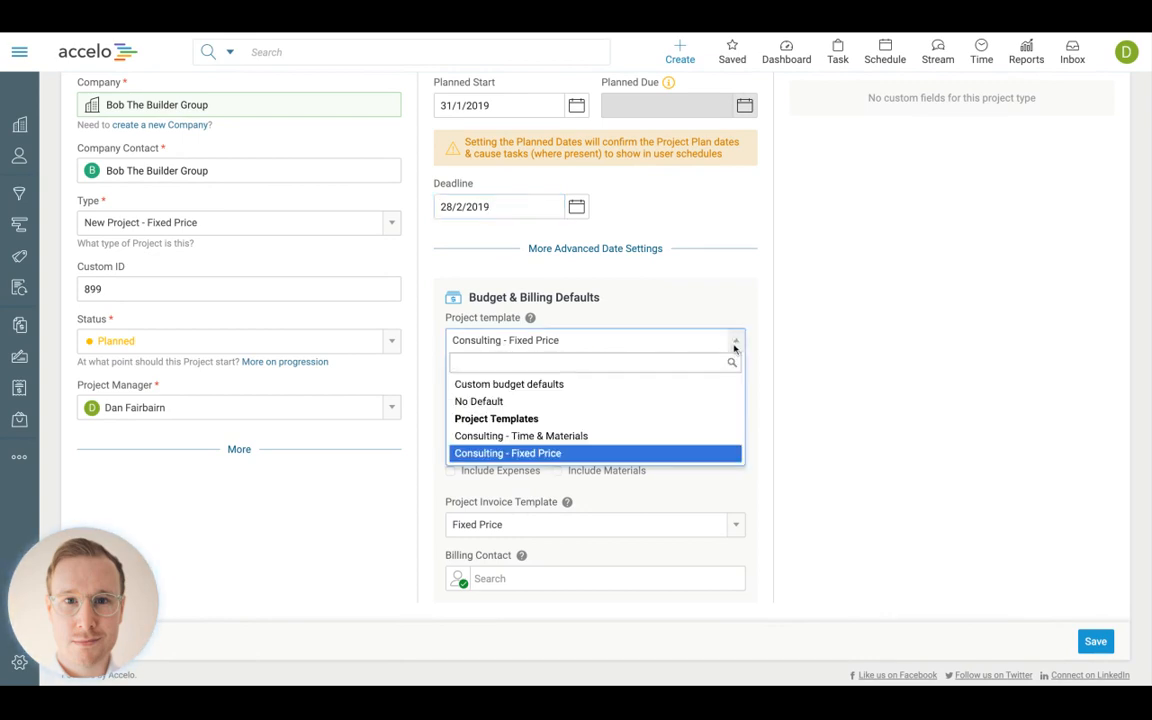
pyautogui.click(634, 406)
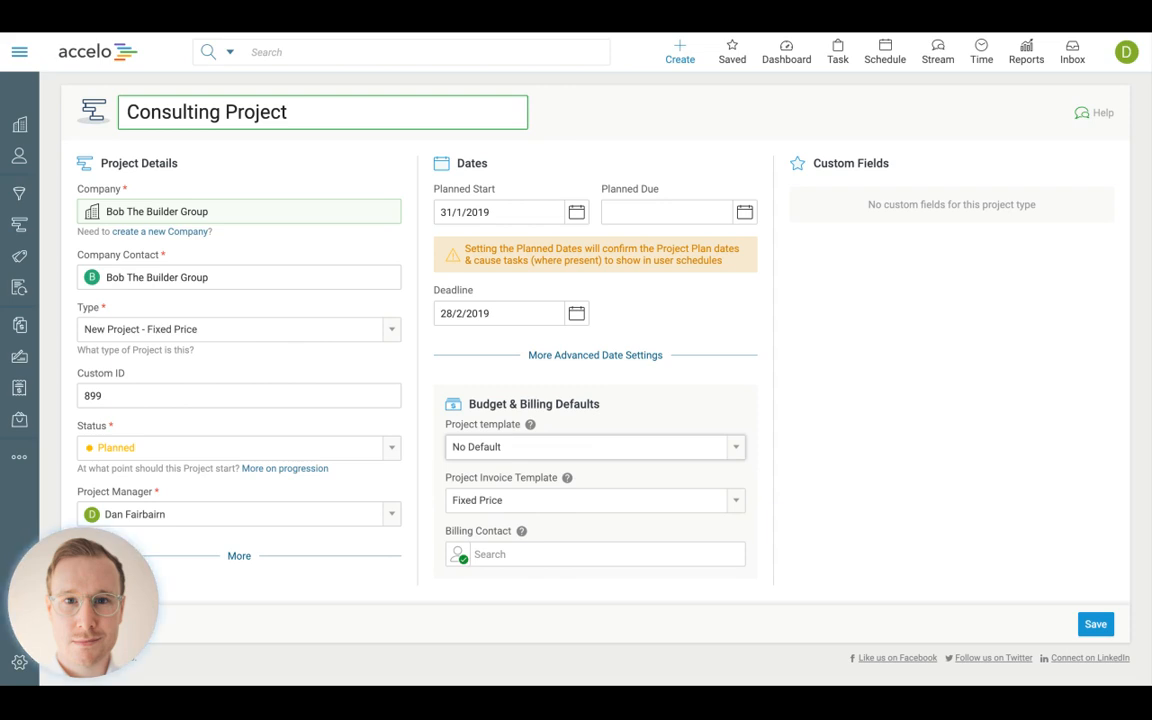
pyautogui.click(590, 500)
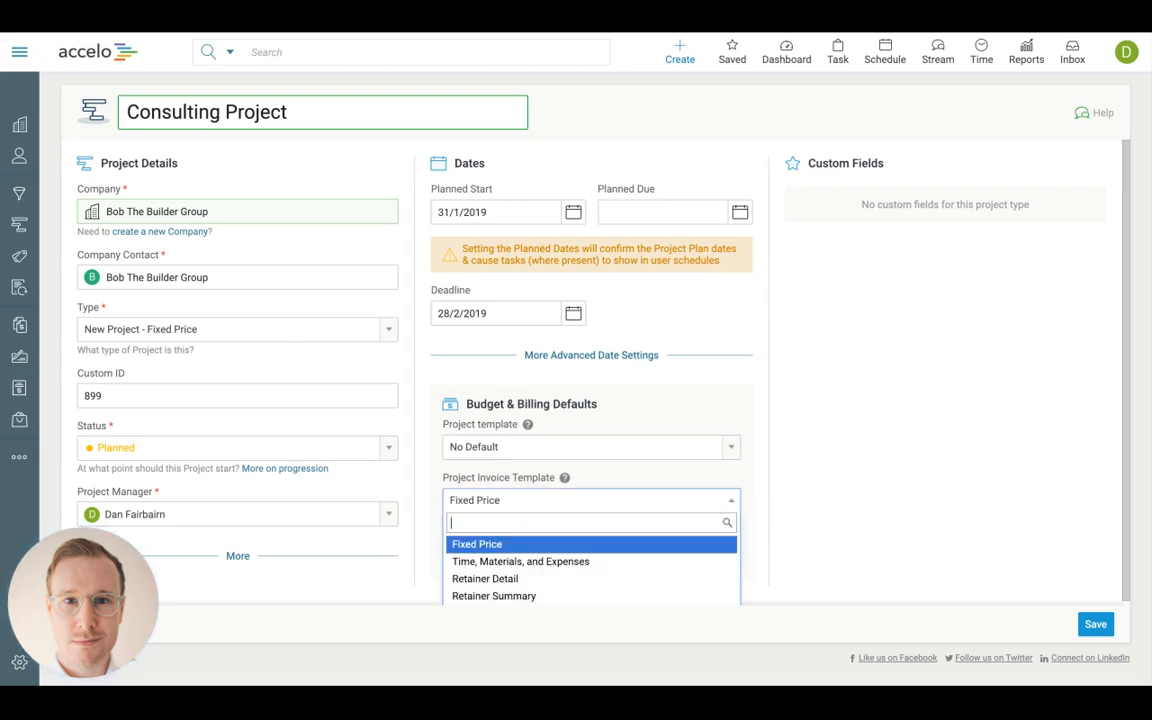
pyautogui.click(633, 543)
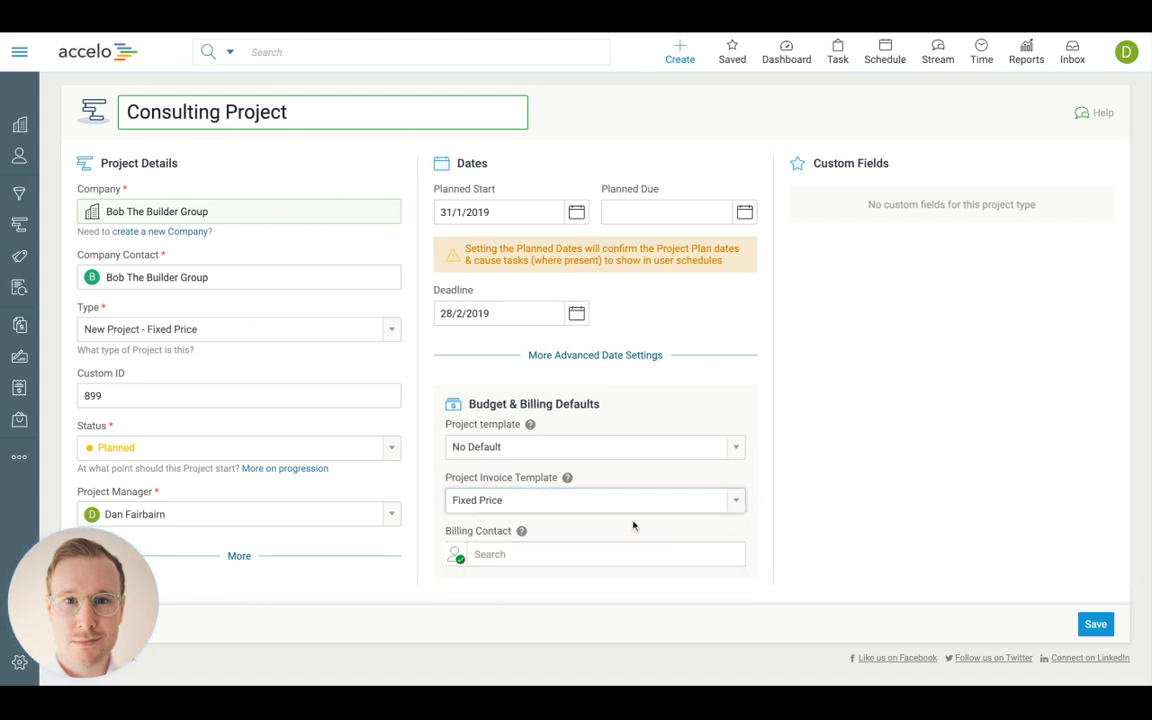
# Choose Bob The Builder Group as the billing contact and save the new project
pyautogui.click(589, 562)
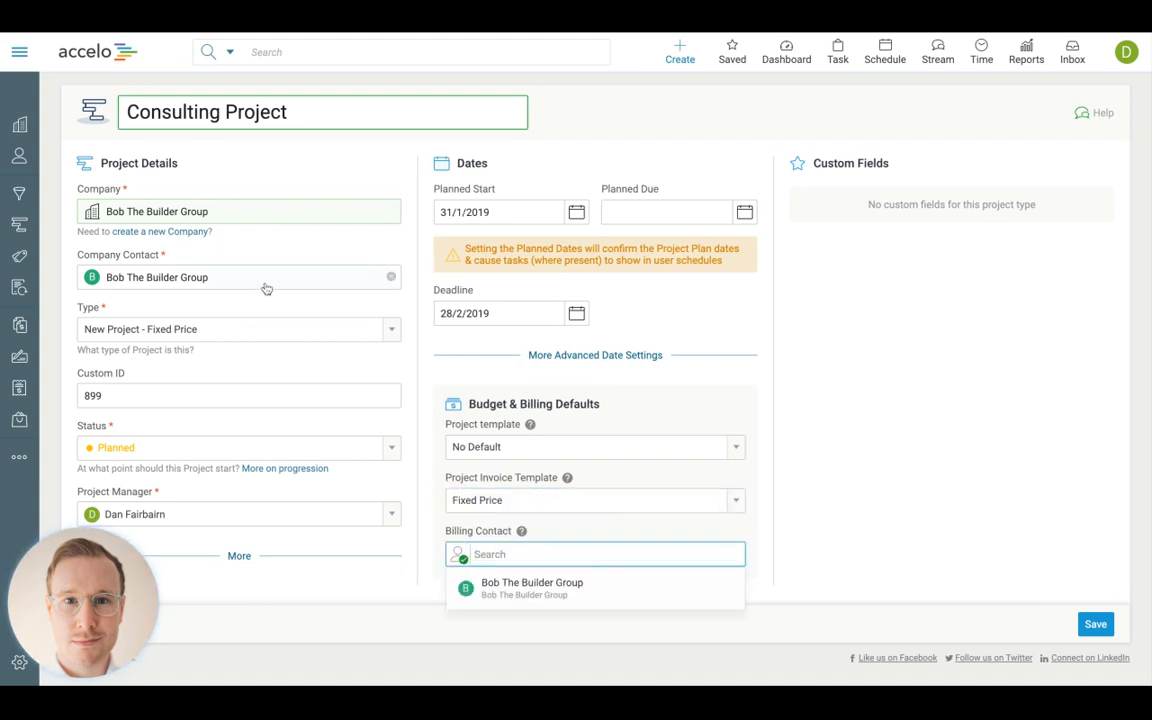
pyautogui.click(532, 588)
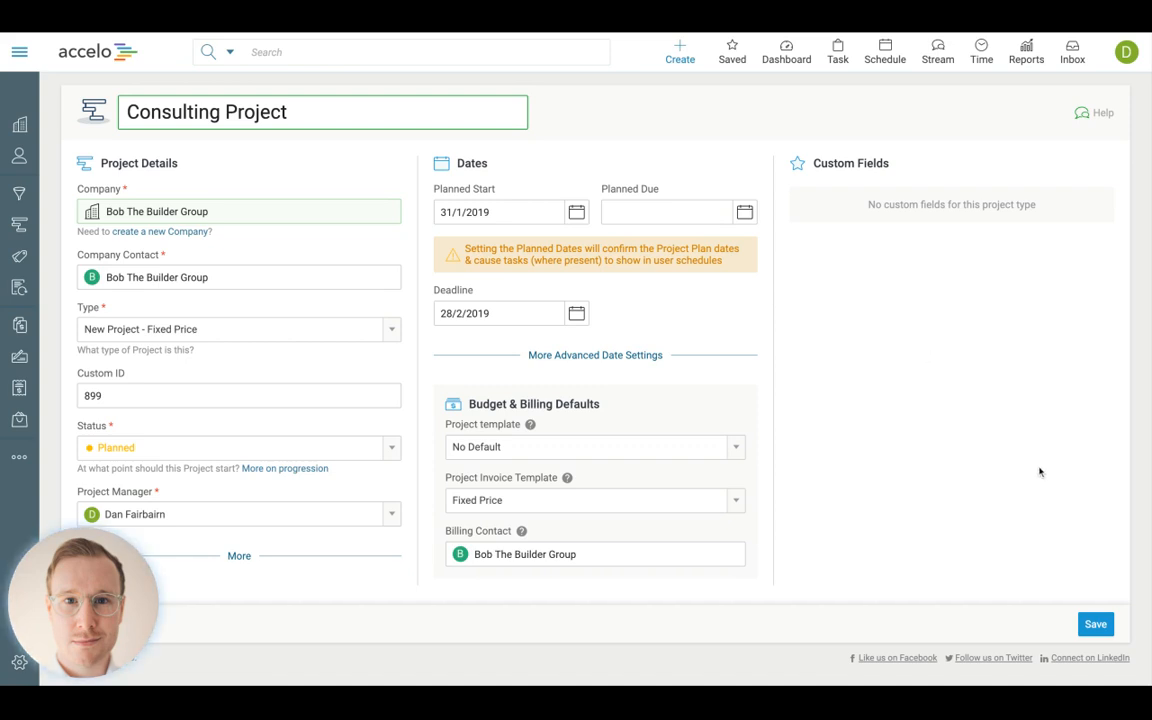
pyautogui.click(1096, 622)
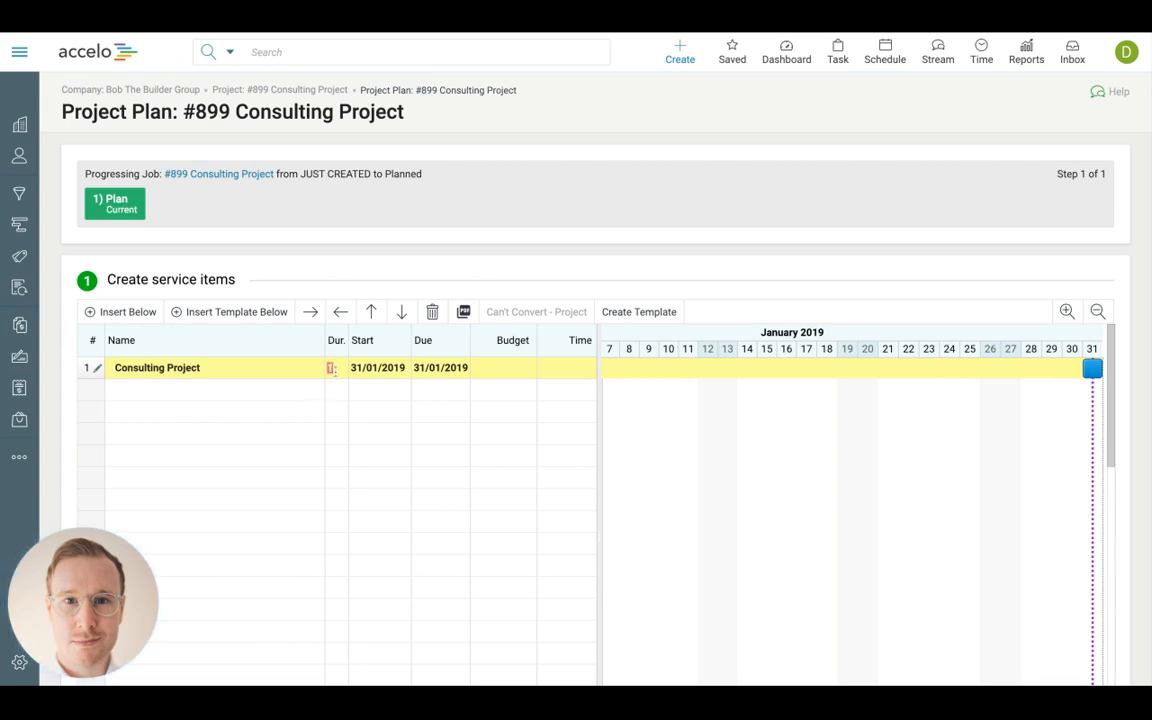
# Set the duration of the Consulting Project row to 30 in the project plan and check its bar on the timeline
pyautogui.write('30')
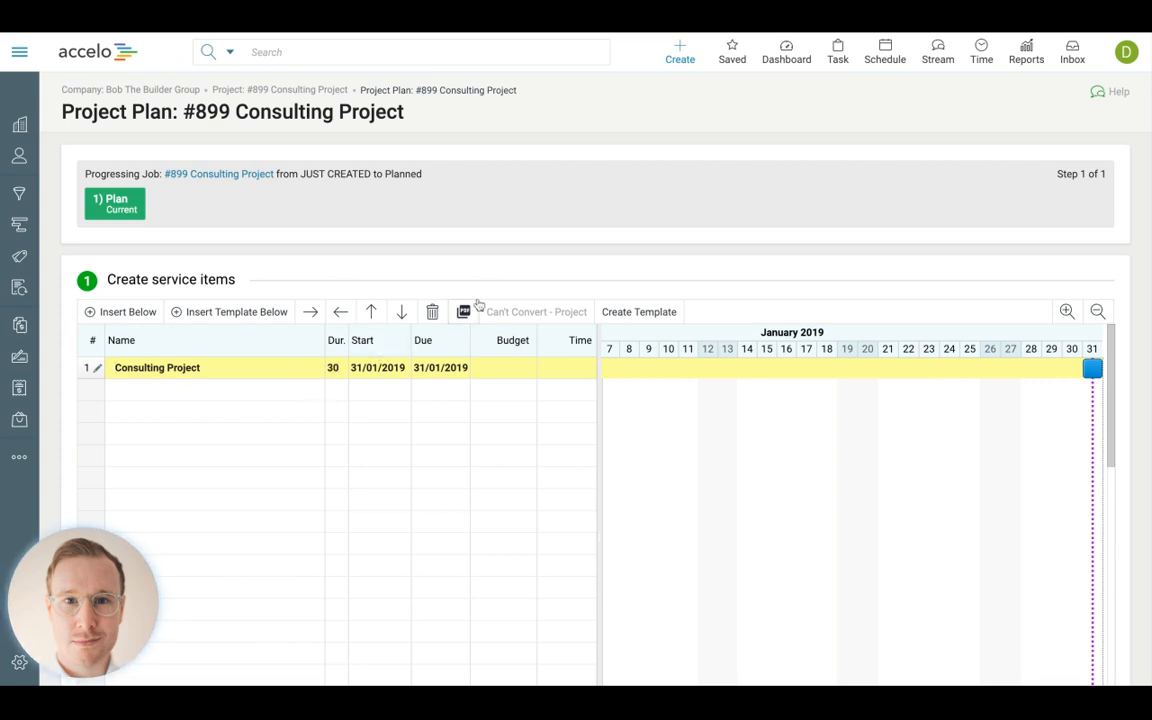
pyautogui.click(236, 368)
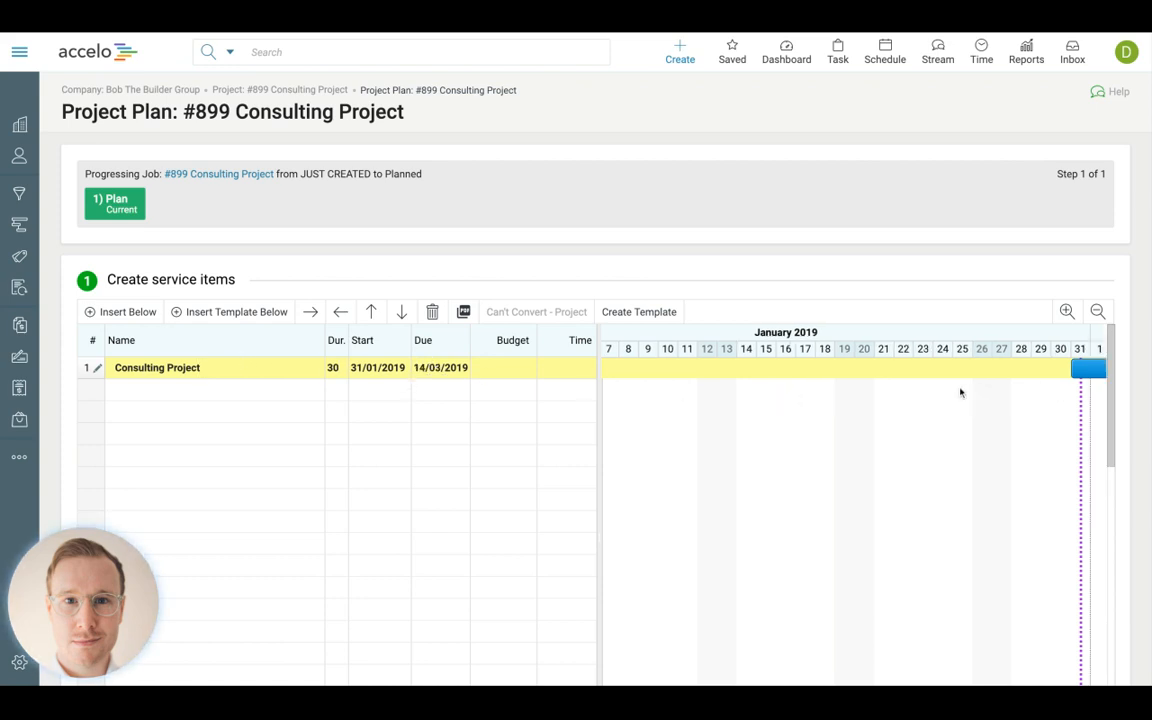
pyautogui.hscroll(10, 960, 393)
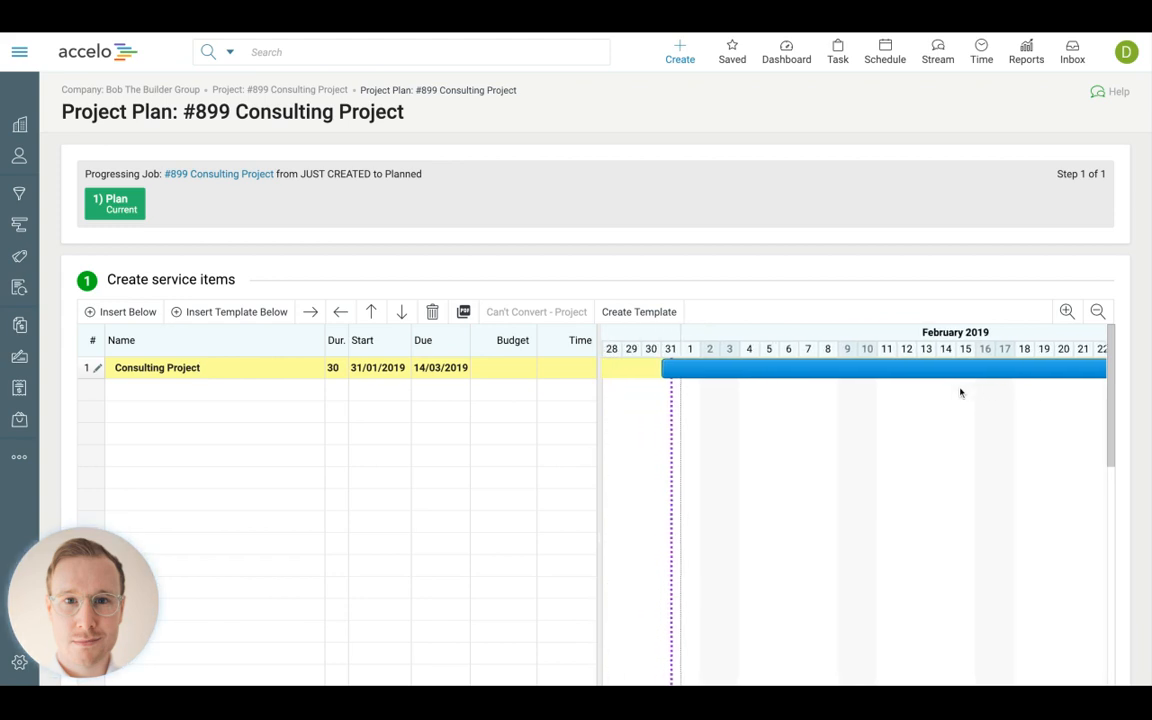
pyautogui.hscroll(3, 960, 393)
pyautogui.hscroll(-2, 960, 393)
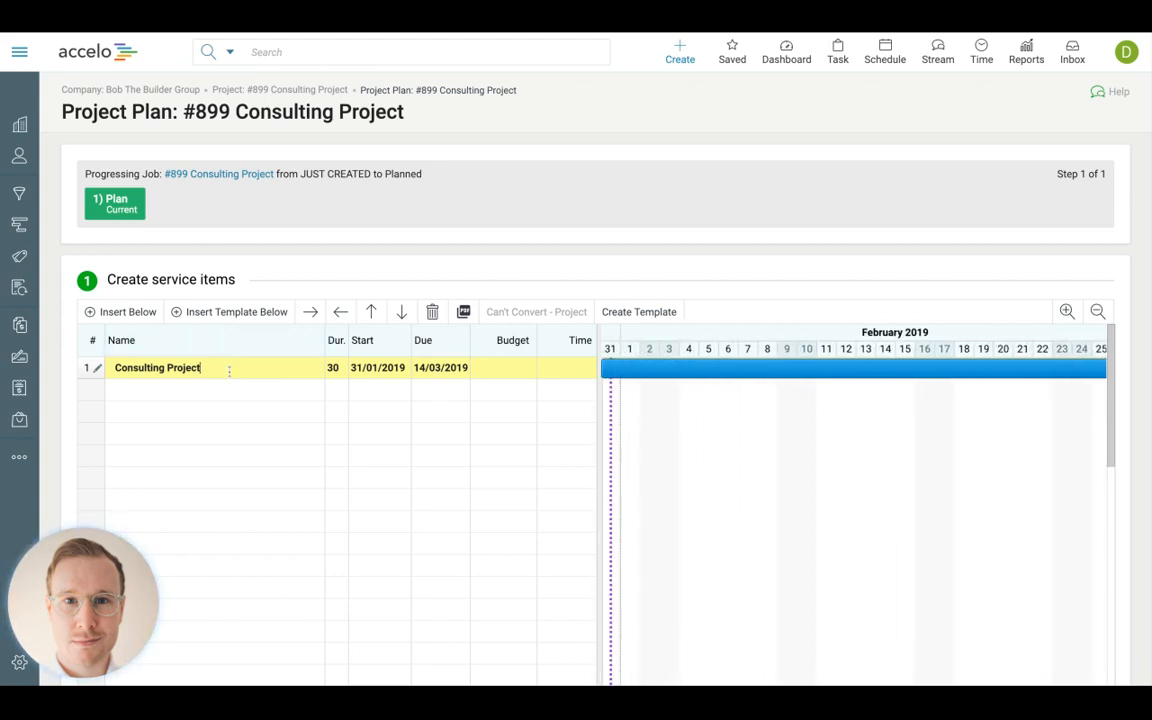
# Add an item named "Phase 1" under Consulting Project and convert it to a milestone
pyautogui.press('Return')
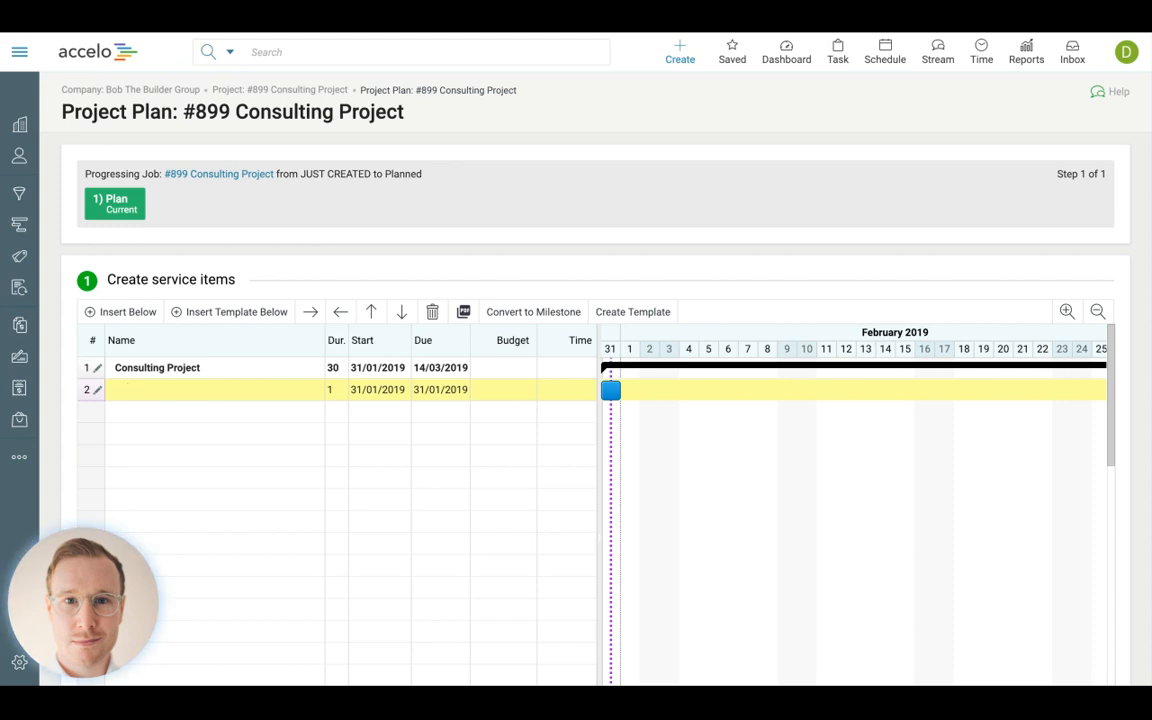
pyautogui.write('Phase 1')
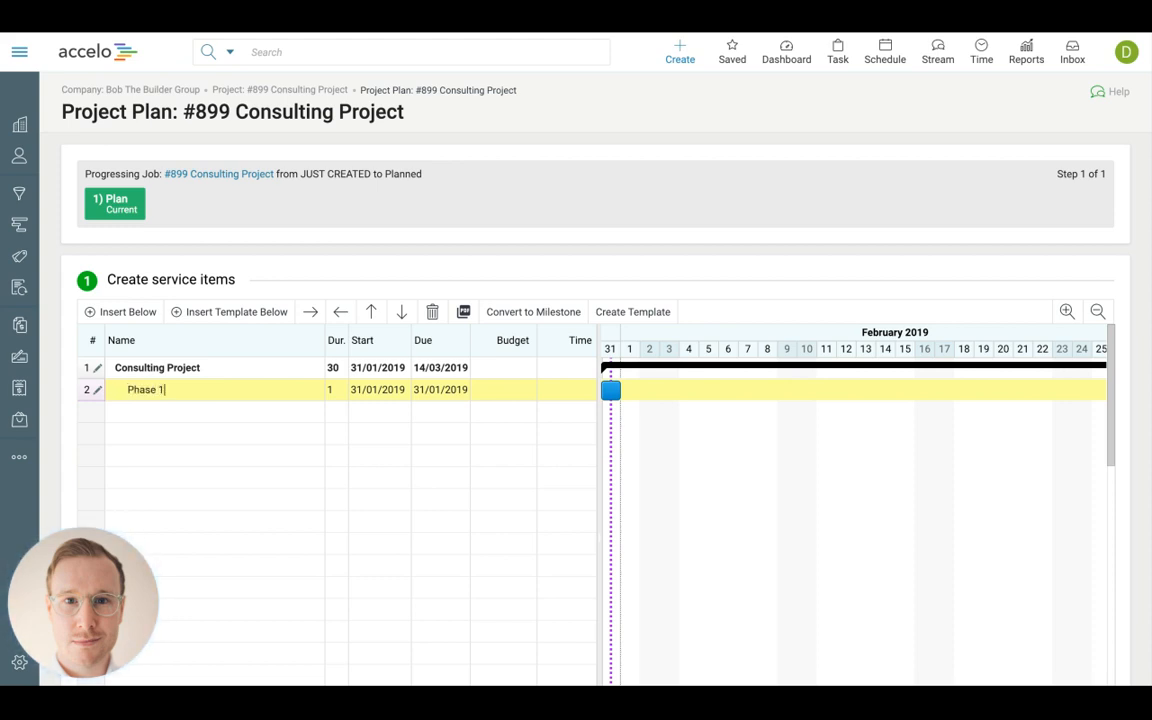
pyautogui.click(518, 314)
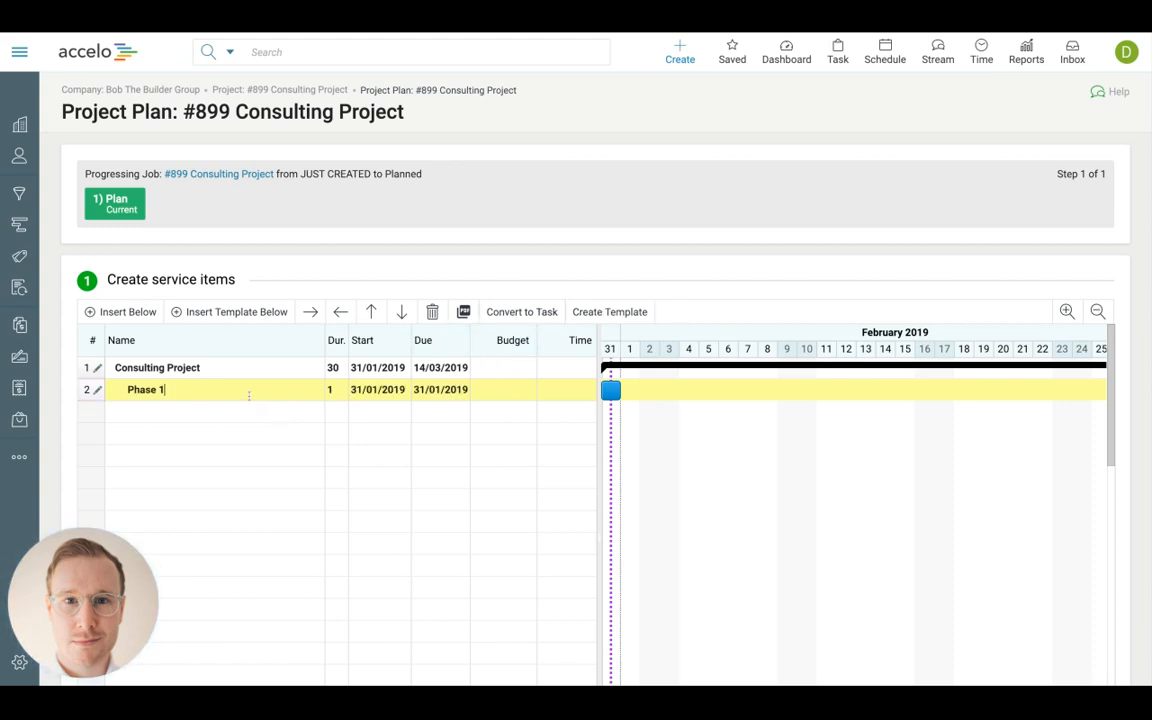
# Add an item named "Phase 2" below Phase 1 and convert it to a milestone
pyautogui.press('Return')
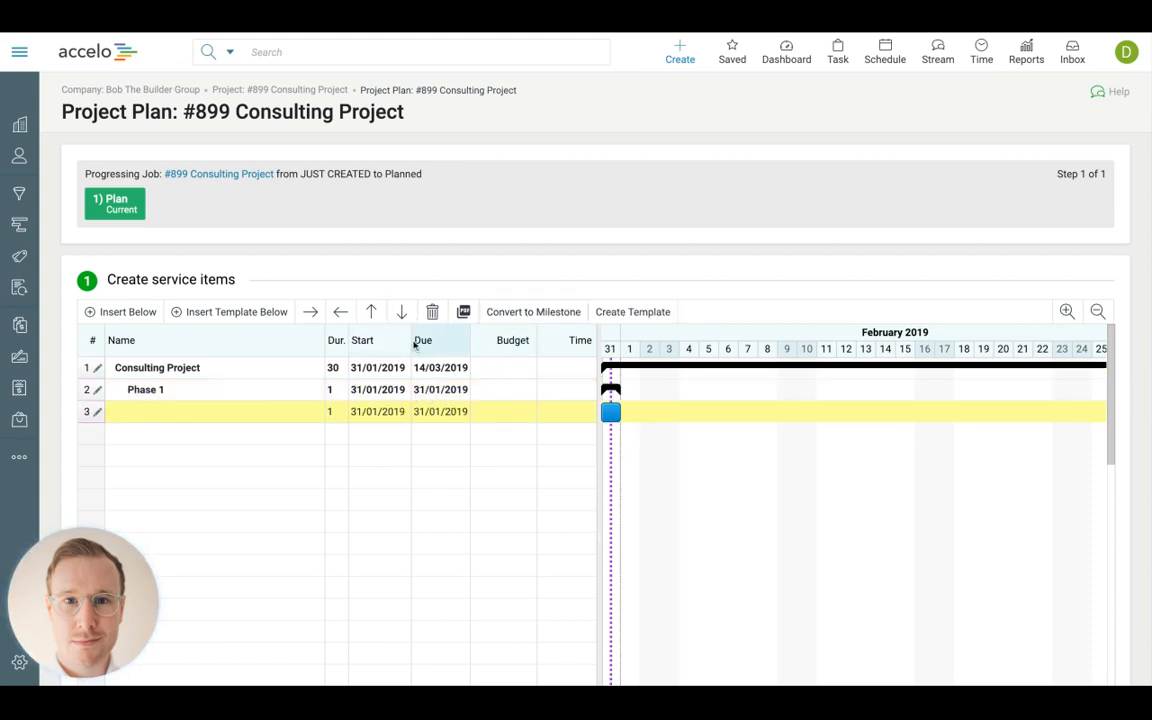
pyautogui.click(338, 312)
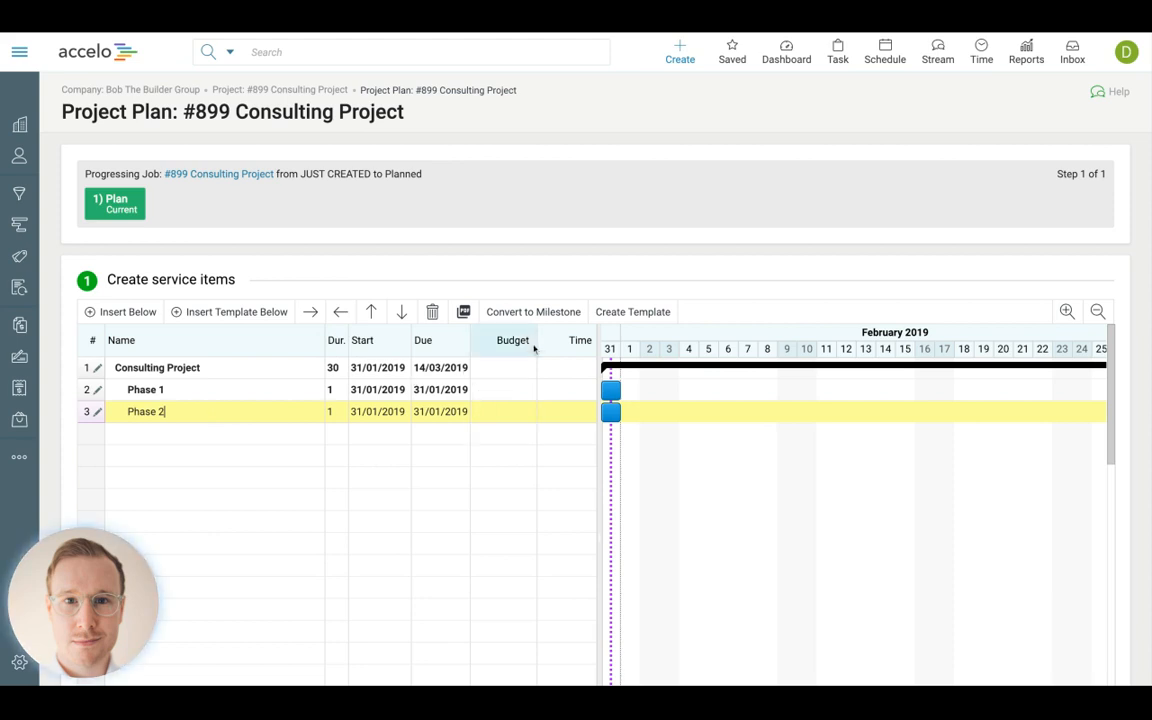
pyautogui.click(522, 315)
# Add two tasks named "Initial Plan" and "Draft Report" under the Phase 1 milestone
pyautogui.click(158, 390)
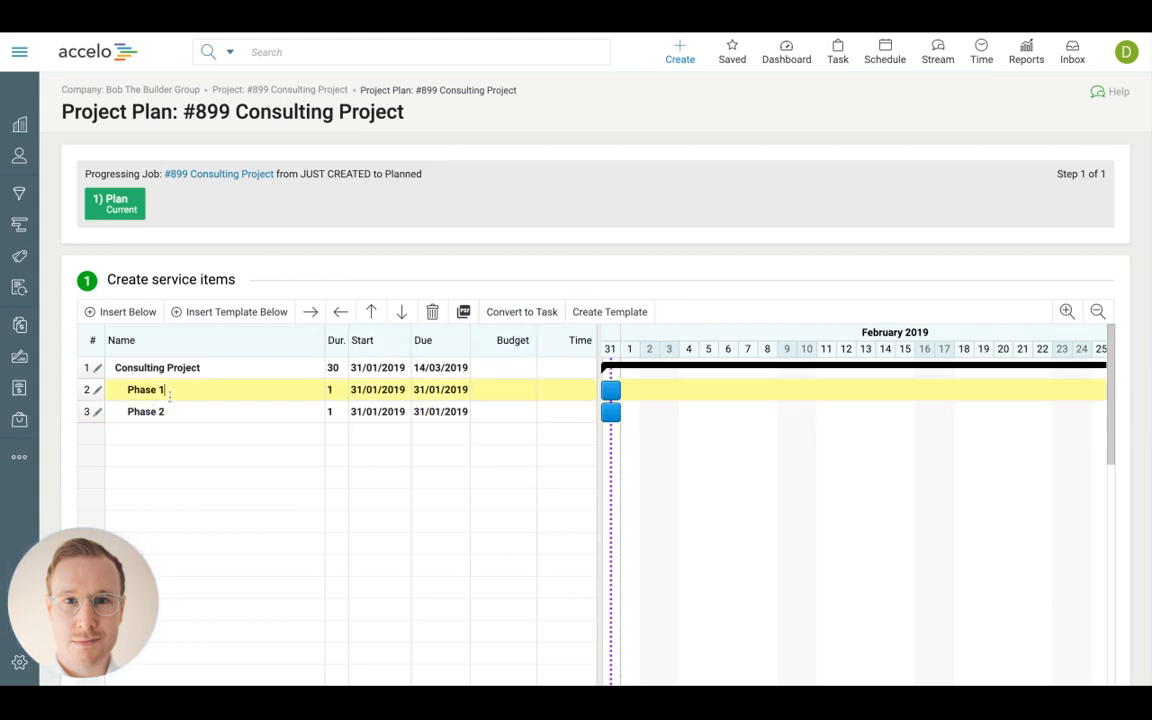
pyautogui.press('Return')
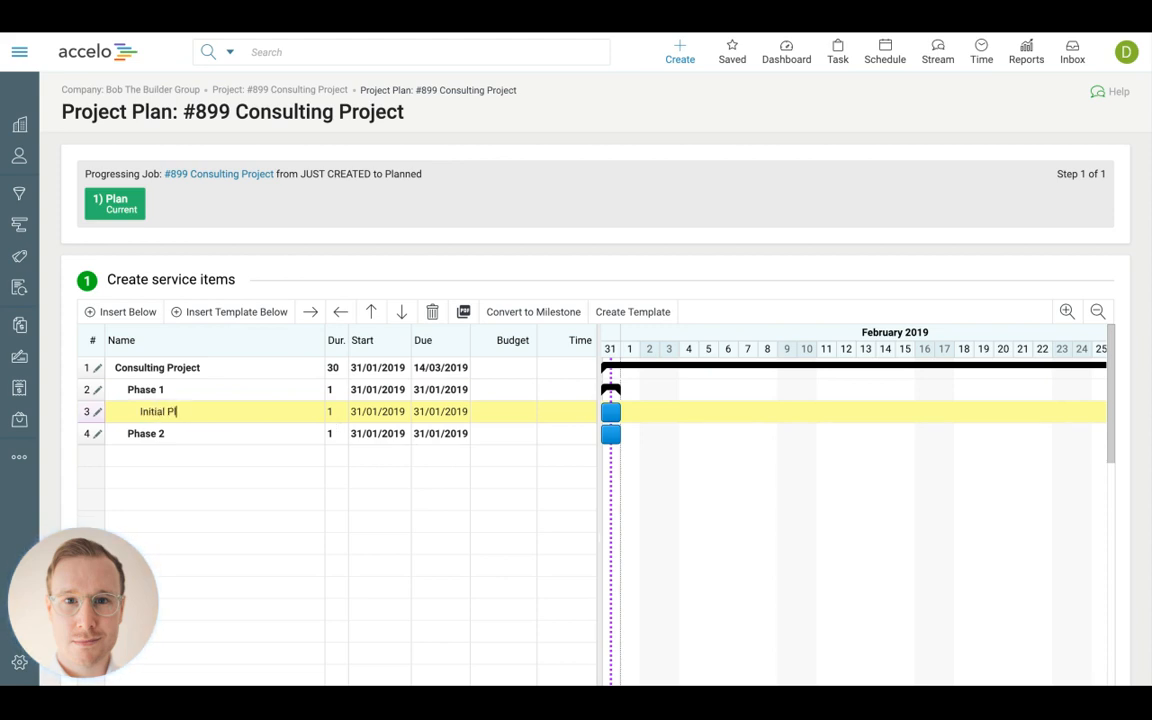
pyautogui.press('Return')
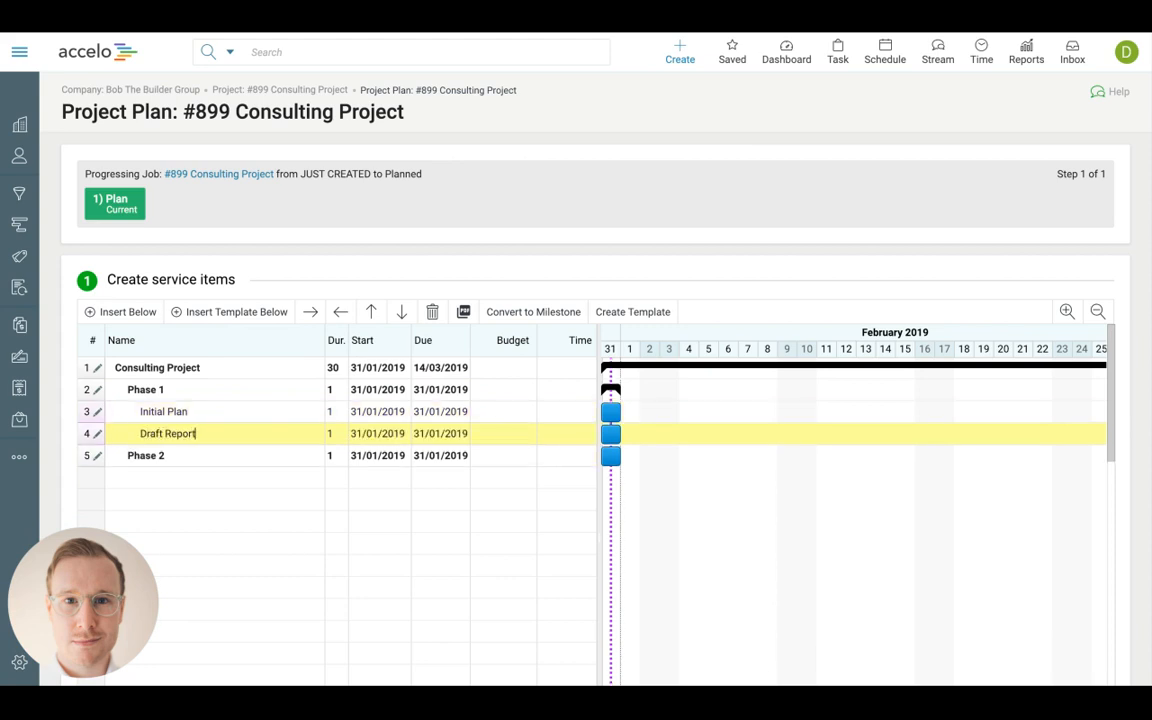
# On the timeline, extend Phase 1 to 4 days and Initial Plan to 2 days, and schedule Draft Report for 2 days from 04/02/2019
pyautogui.click(342, 396)
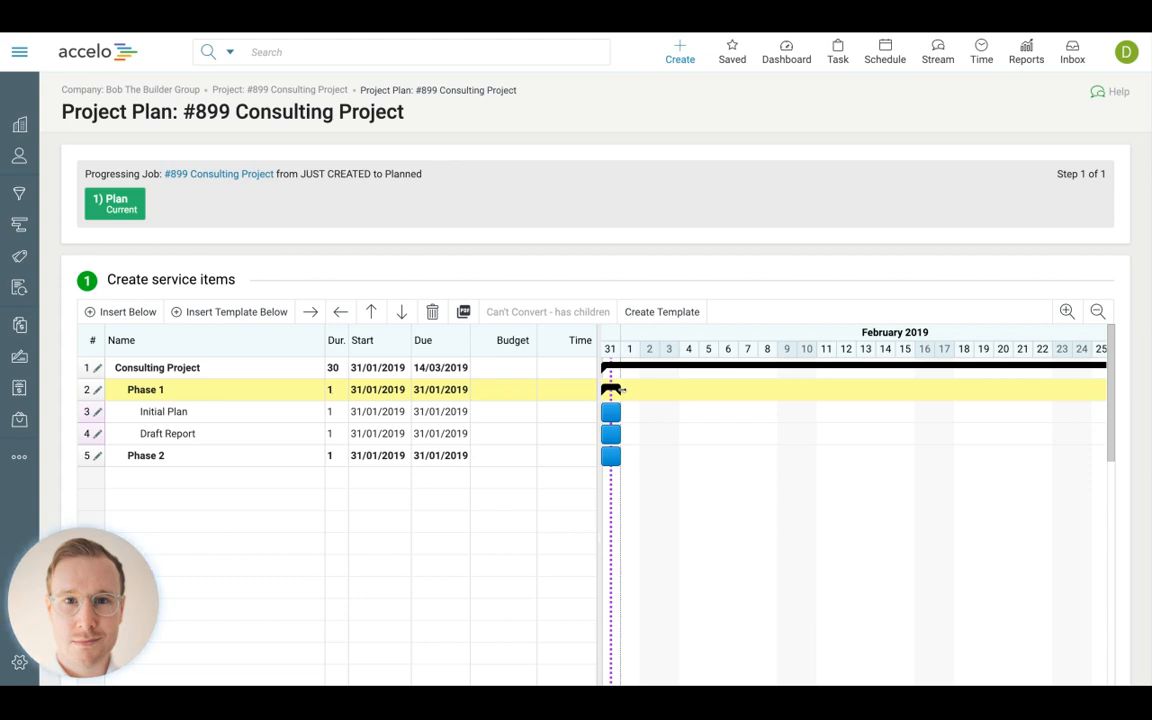
pyautogui.moveTo(617, 389); pyautogui.dragTo(718, 389)
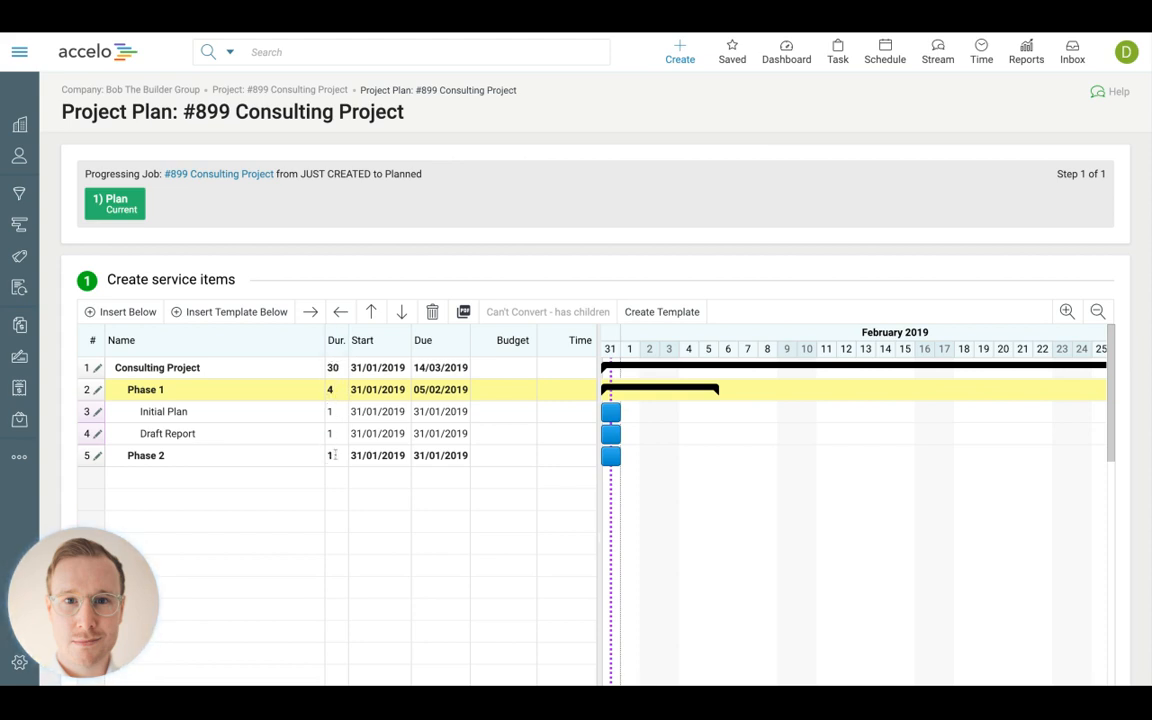
pyautogui.moveTo(621, 412); pyautogui.dragTo(624, 412)
pyautogui.click(613, 433)
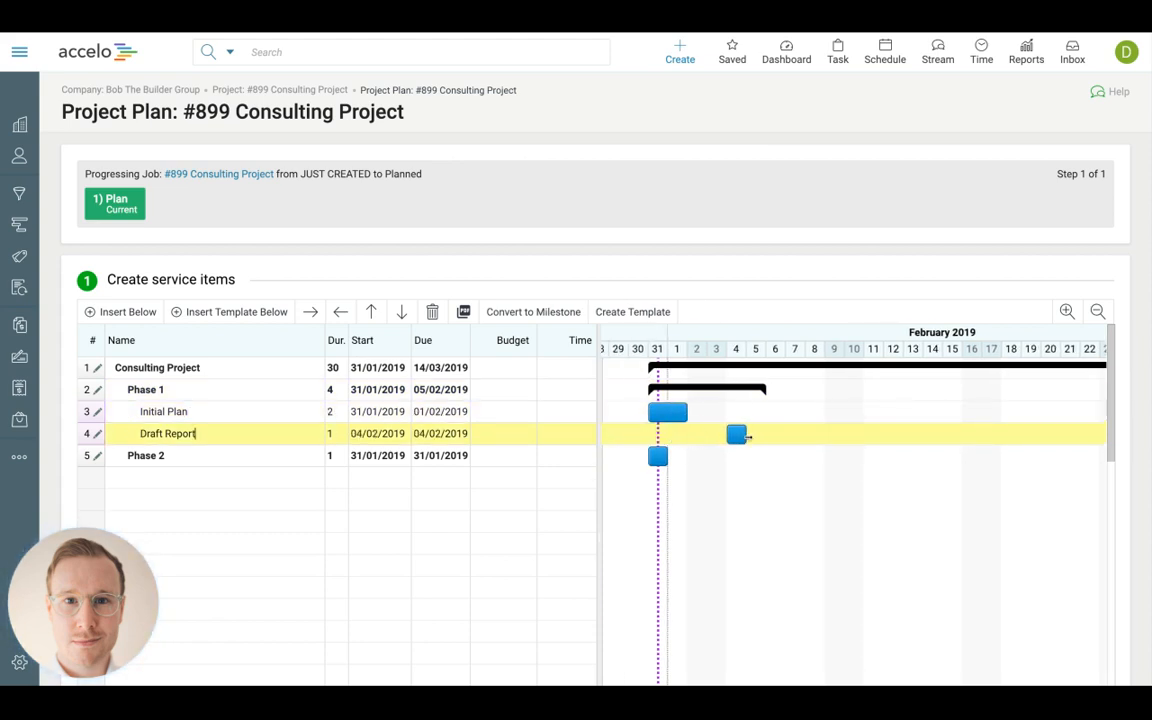
pyautogui.moveTo(748, 435); pyautogui.dragTo(748, 437)
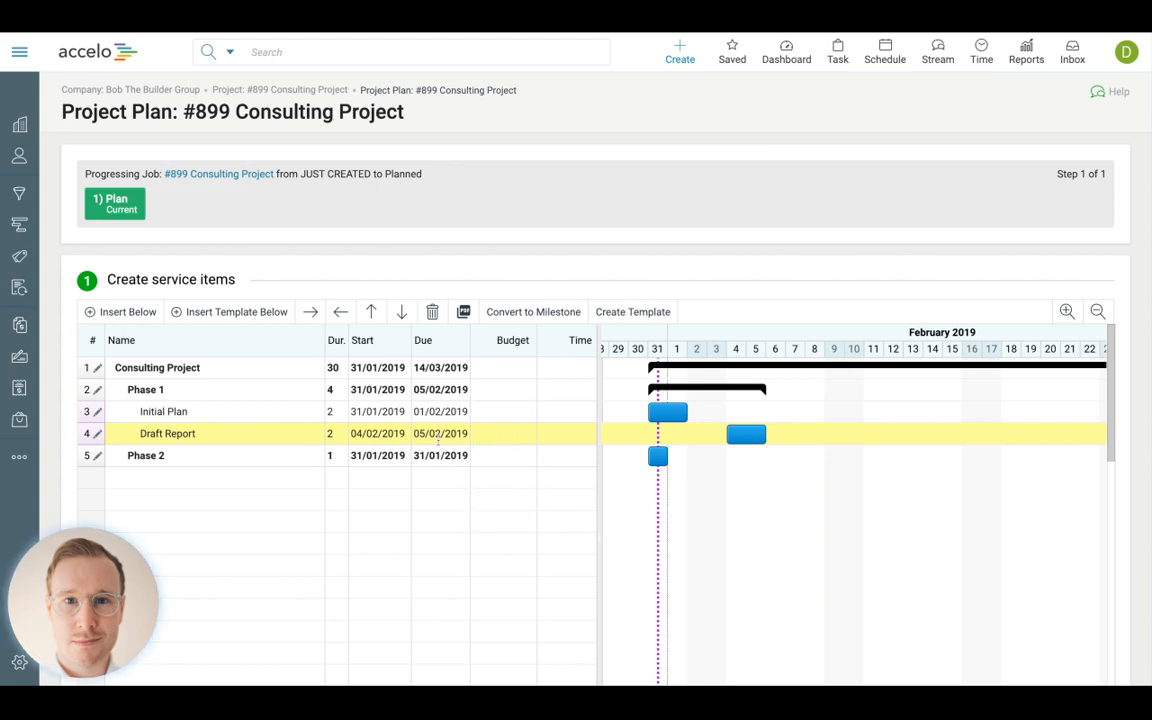
# Switch the Phase 1 milestone budget to Fixed Price with a services budget of $4000
pyautogui.click(493, 391)
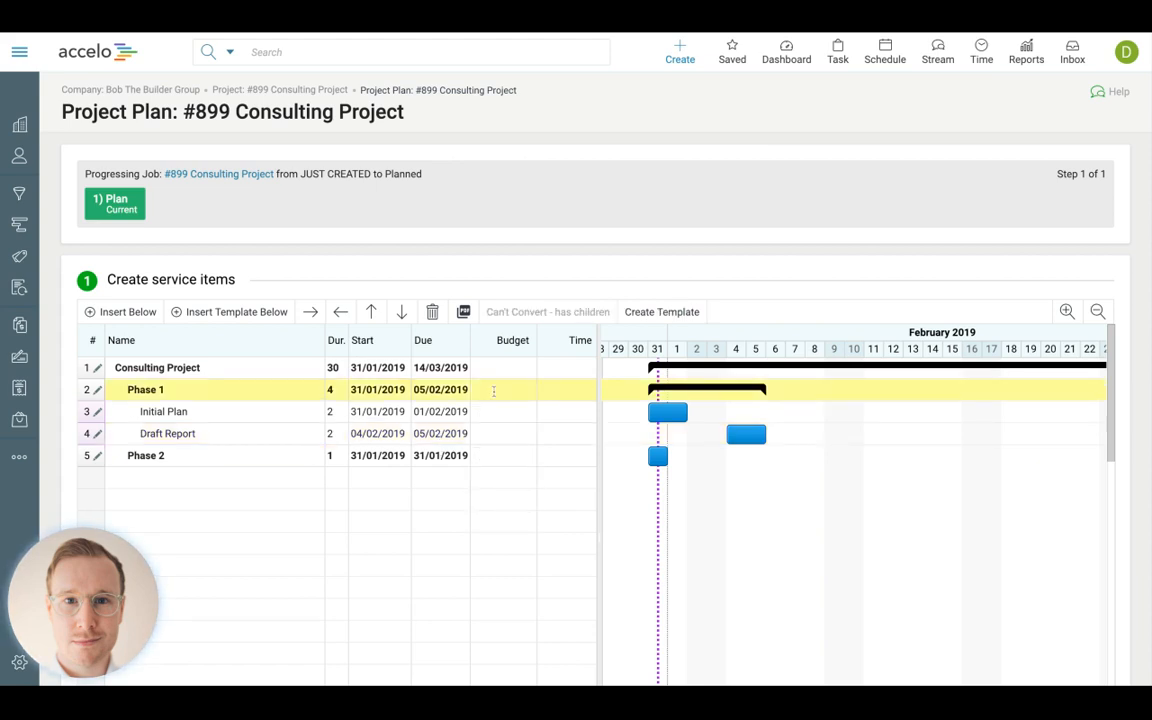
pyautogui.doubleClick(493, 391)
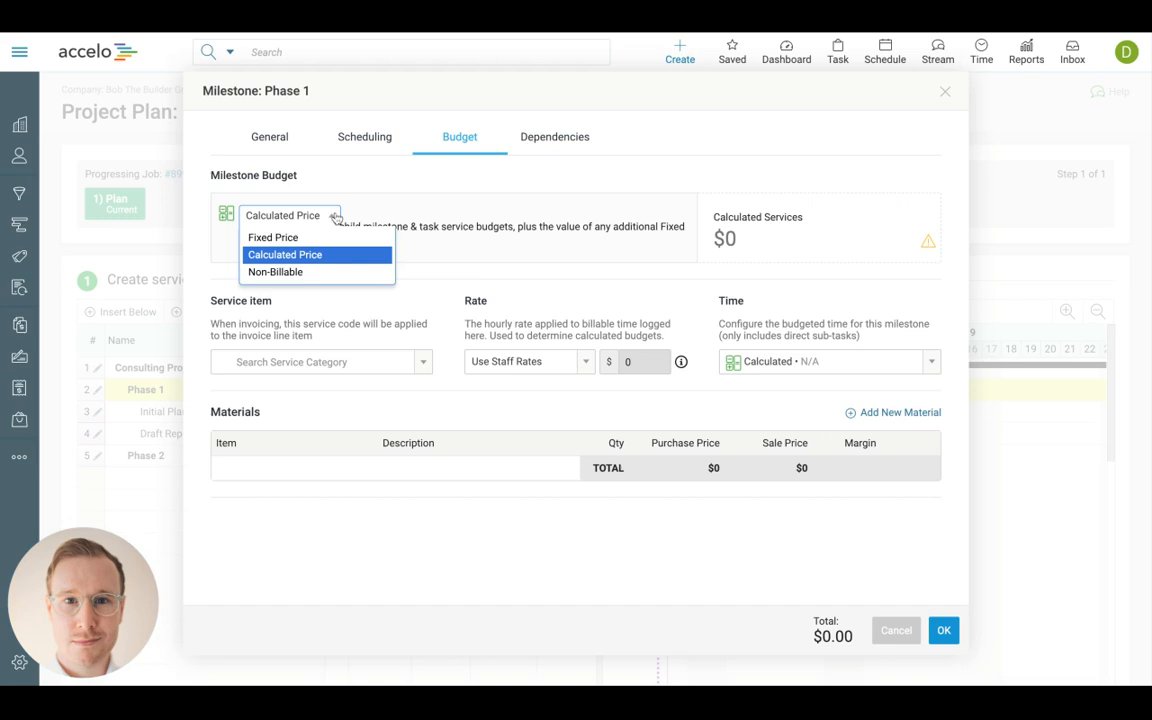
pyautogui.click(278, 236)
pyautogui.click(803, 217)
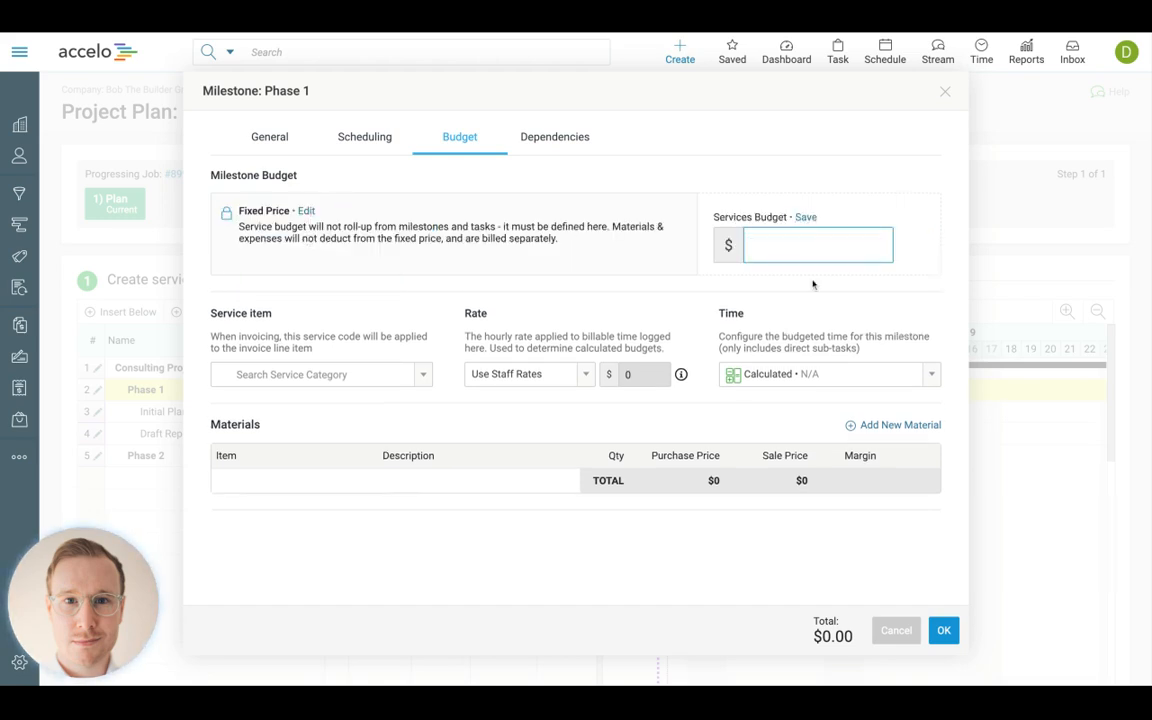
pyautogui.write('4000')
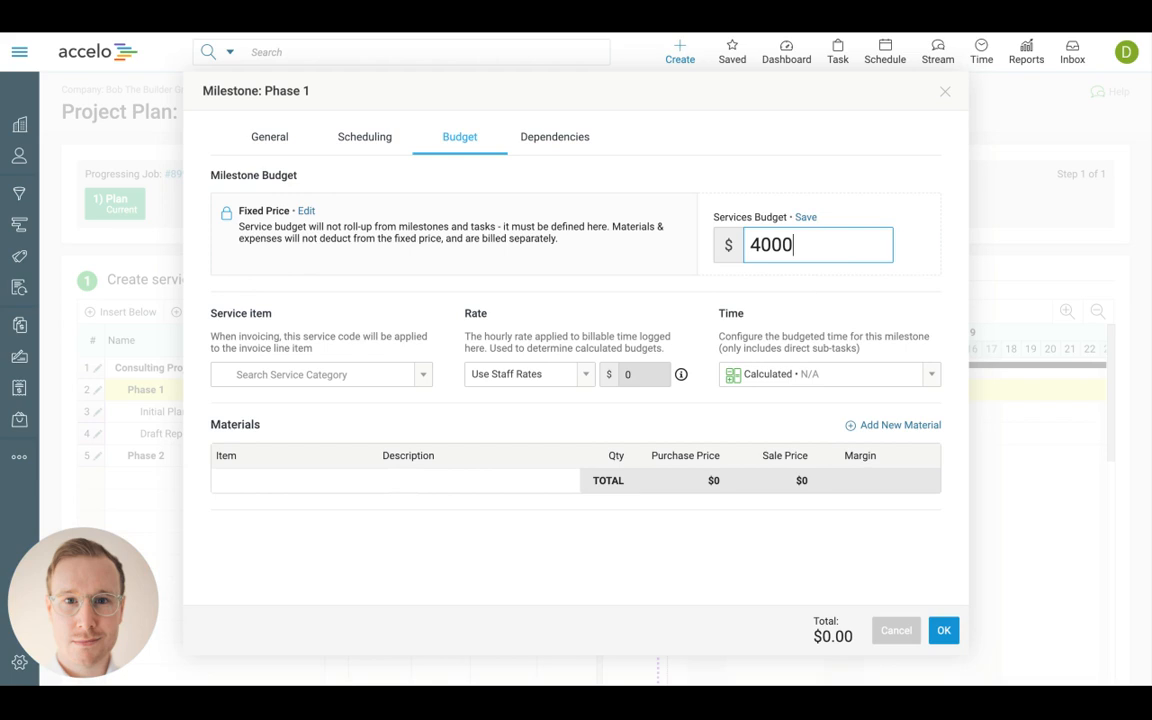
pyautogui.click(944, 630)
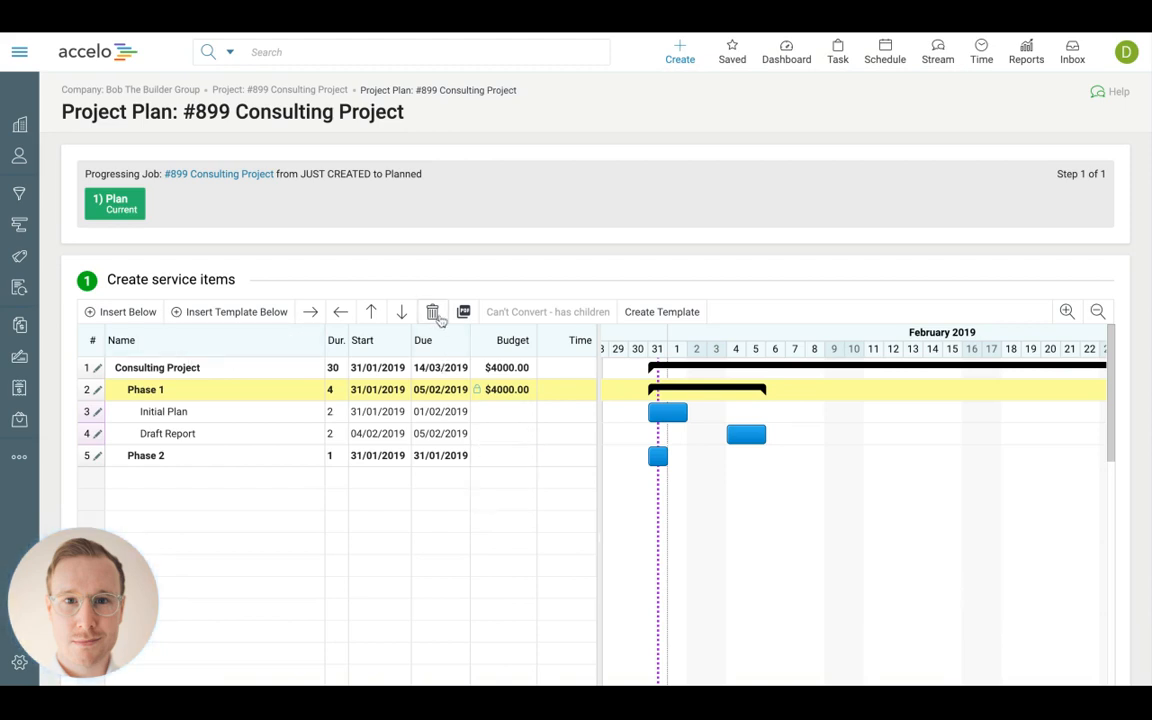
# Delete the Phase 1 and Phase 2 milestones from the plan and insert the Consulting - Fixed Price project template
pyautogui.click(432, 311)
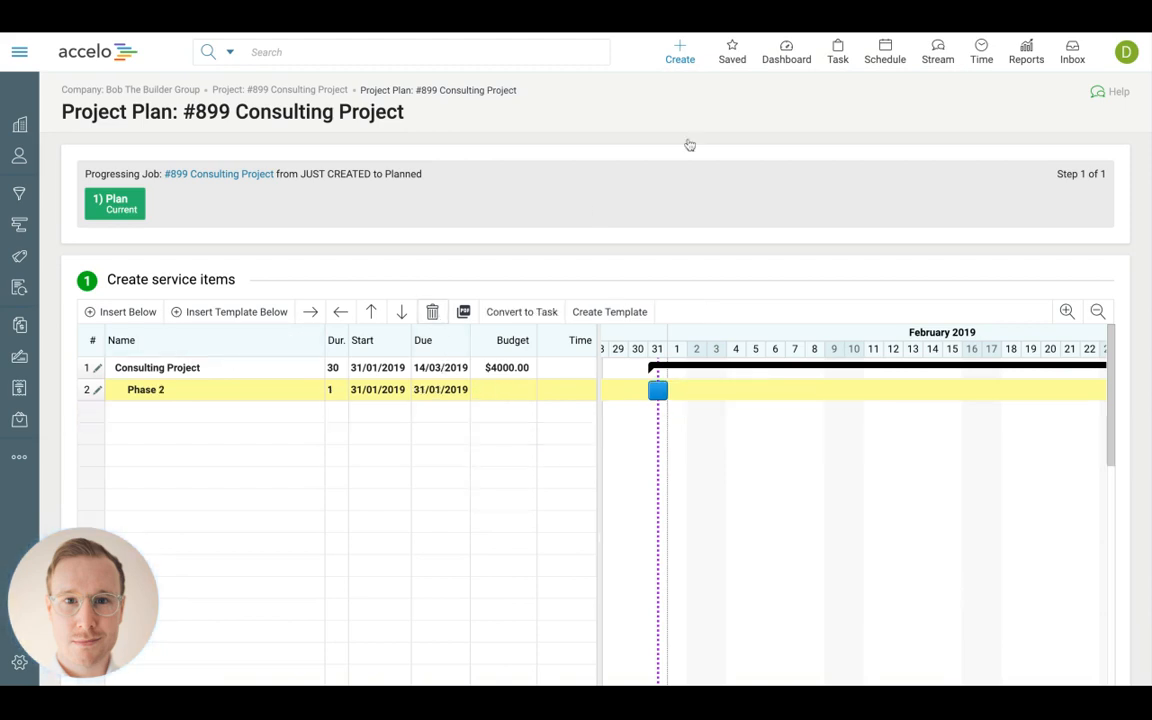
pyautogui.click(432, 311)
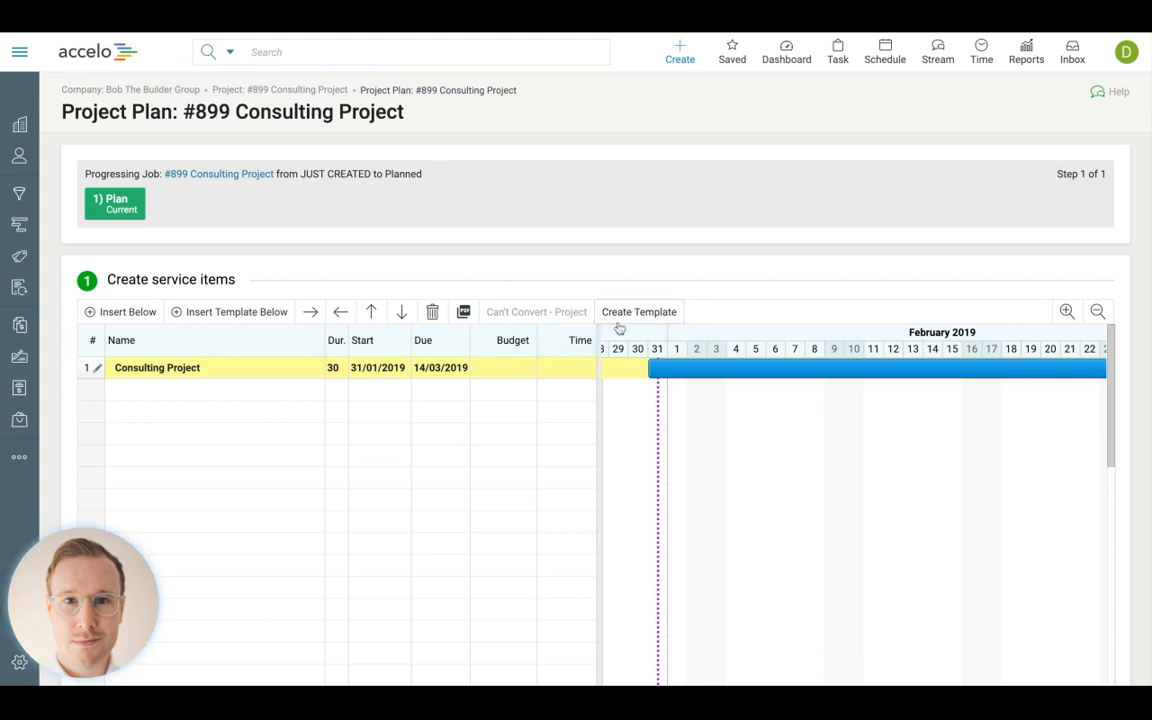
pyautogui.click(277, 318)
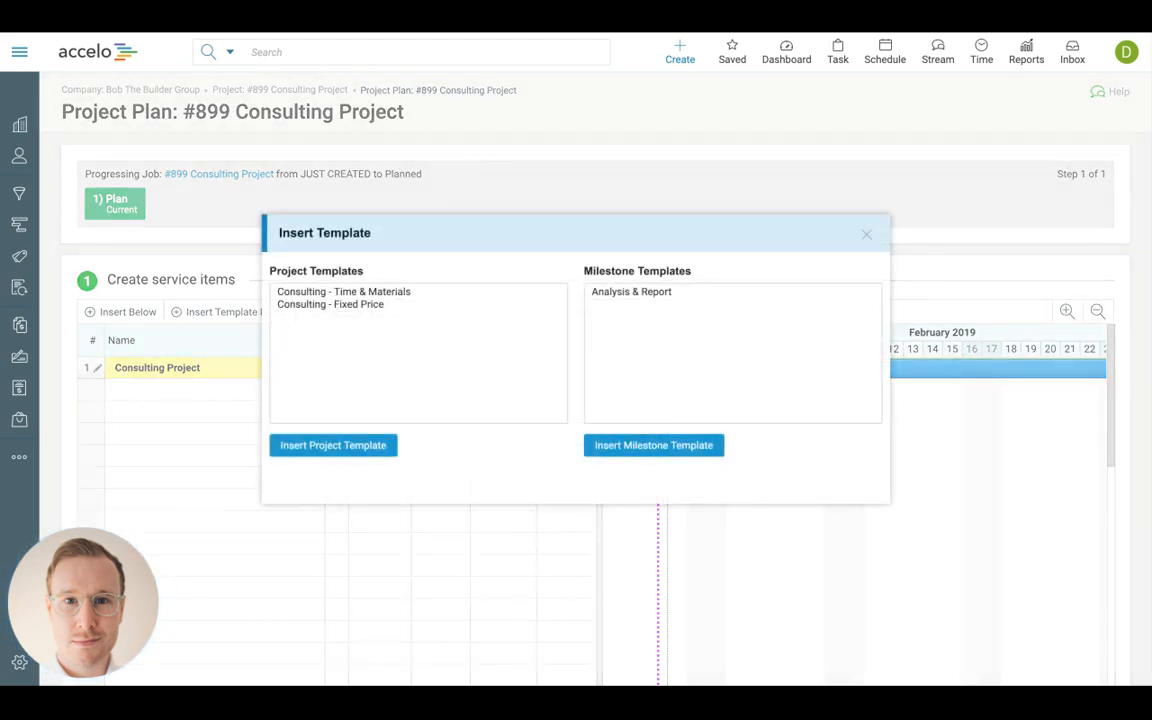
pyautogui.click(304, 305)
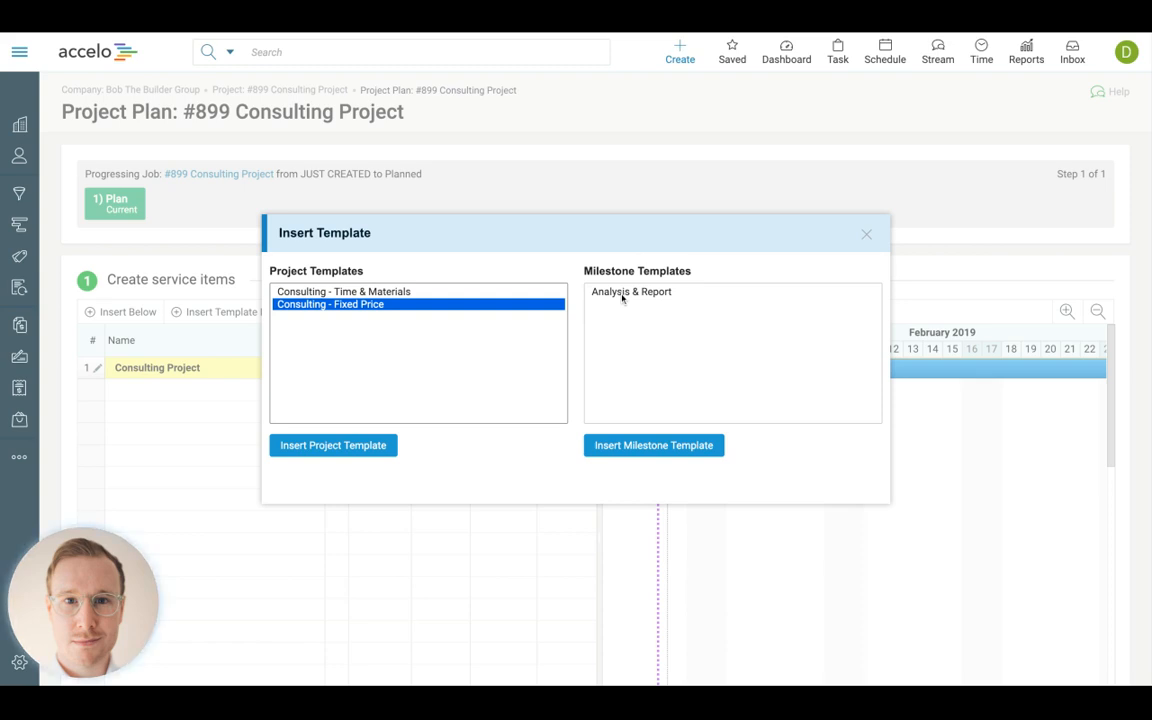
pyautogui.click(352, 446)
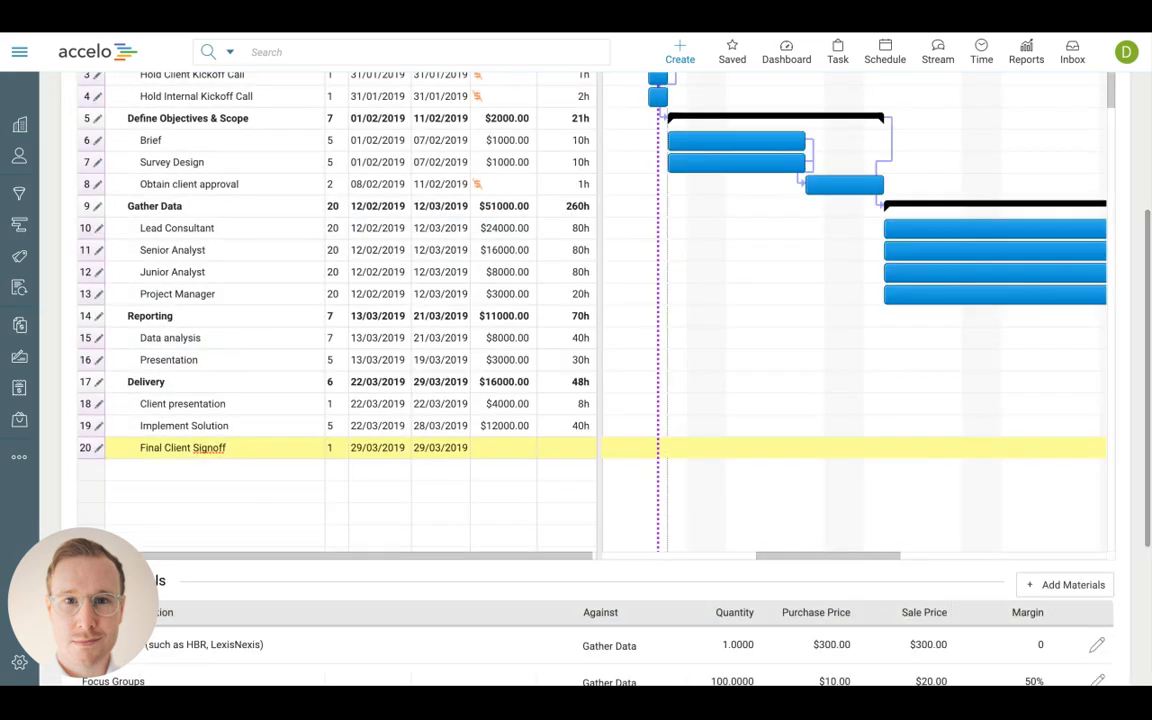
# Review the inserted plan items and examine the general and budget details of the Define Objectives & Scope milestone
pyautogui.scroll(3, 576, 340)
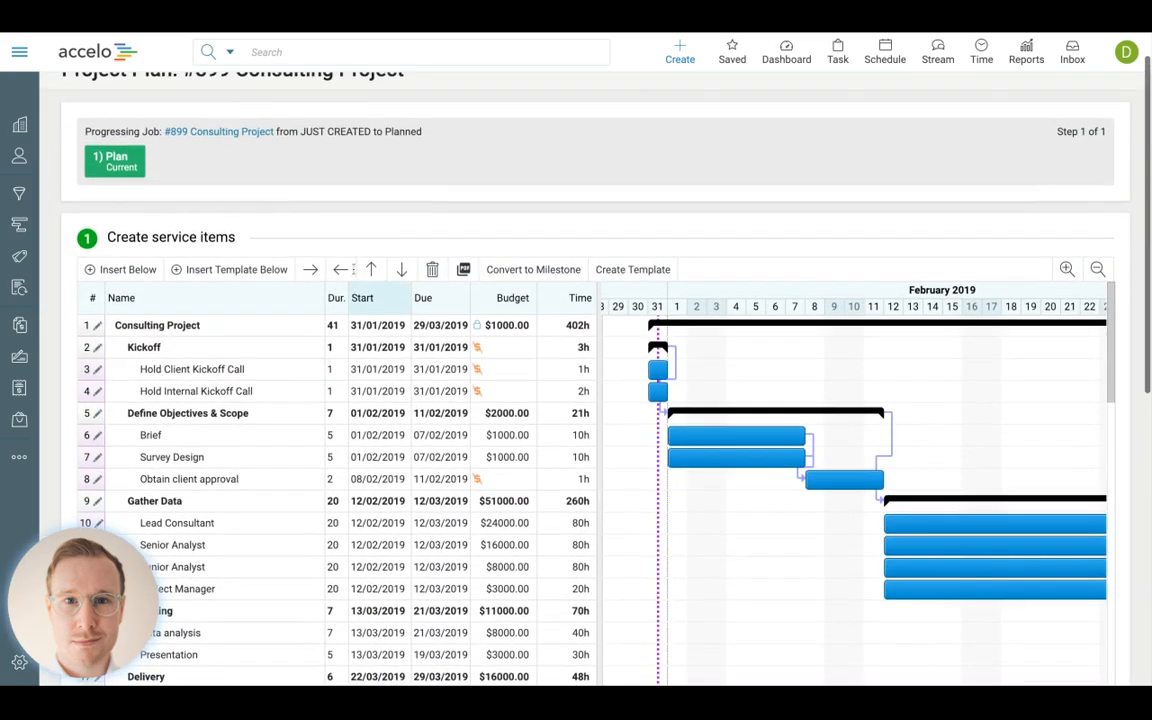
pyautogui.scroll(-1, 353, 298)
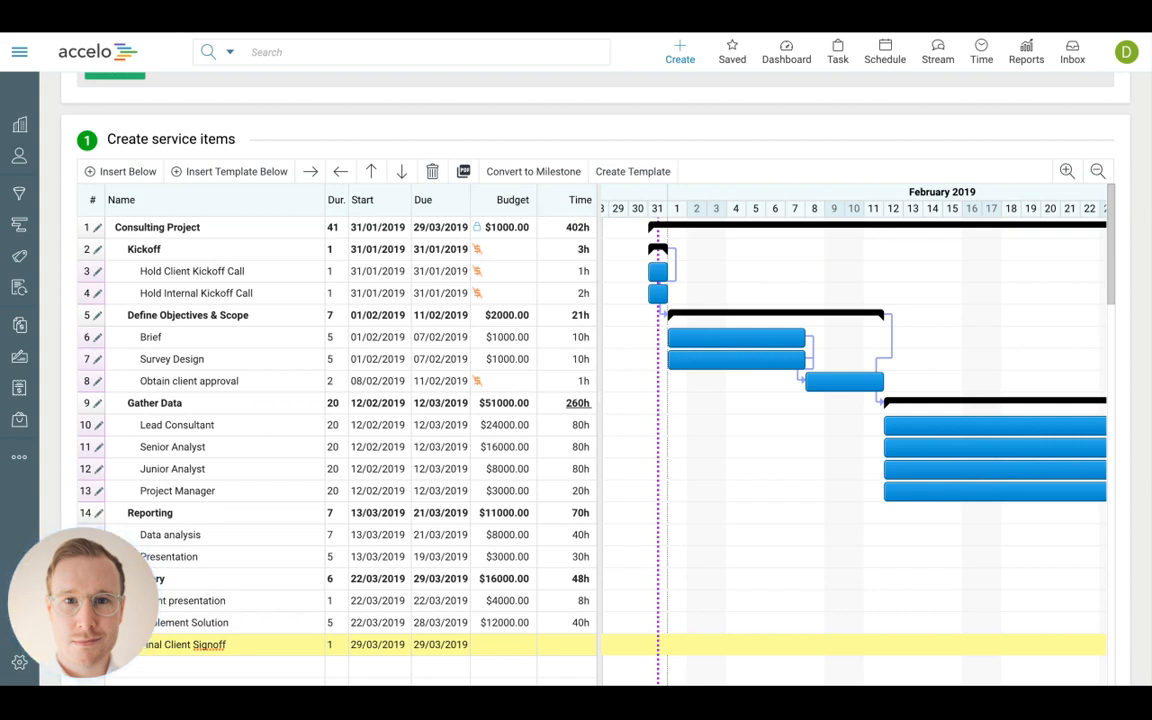
pyautogui.scroll(1, 578, 403)
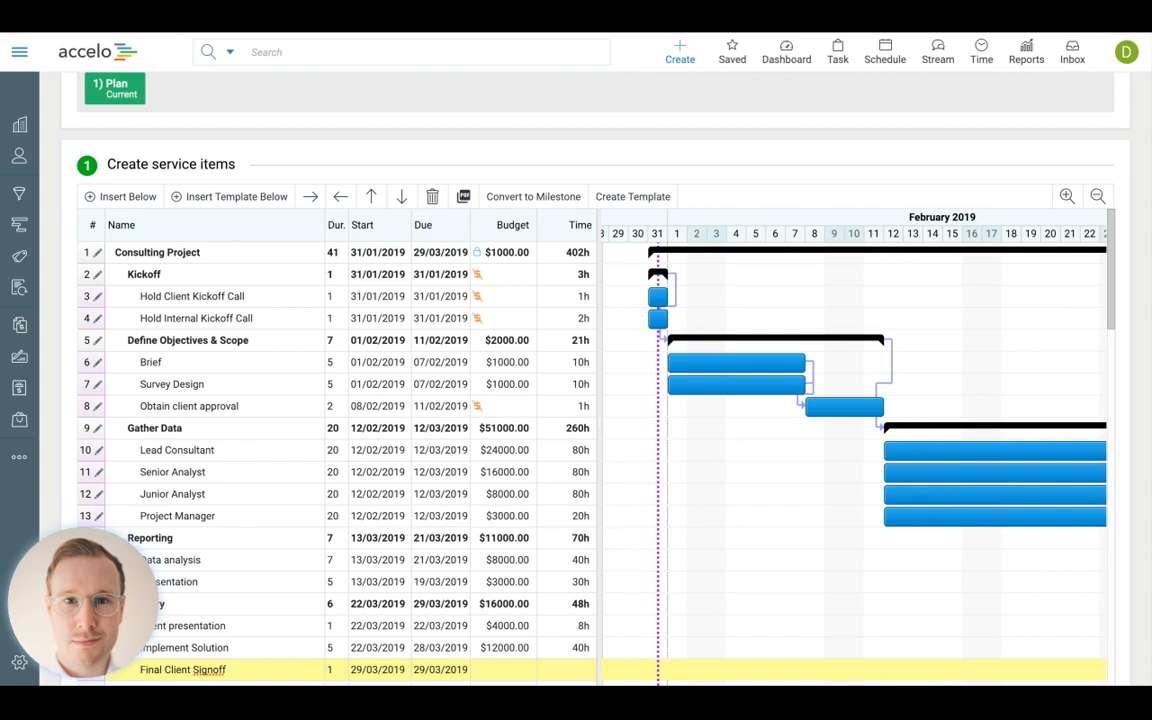
pyautogui.scroll(-1, 560, 344)
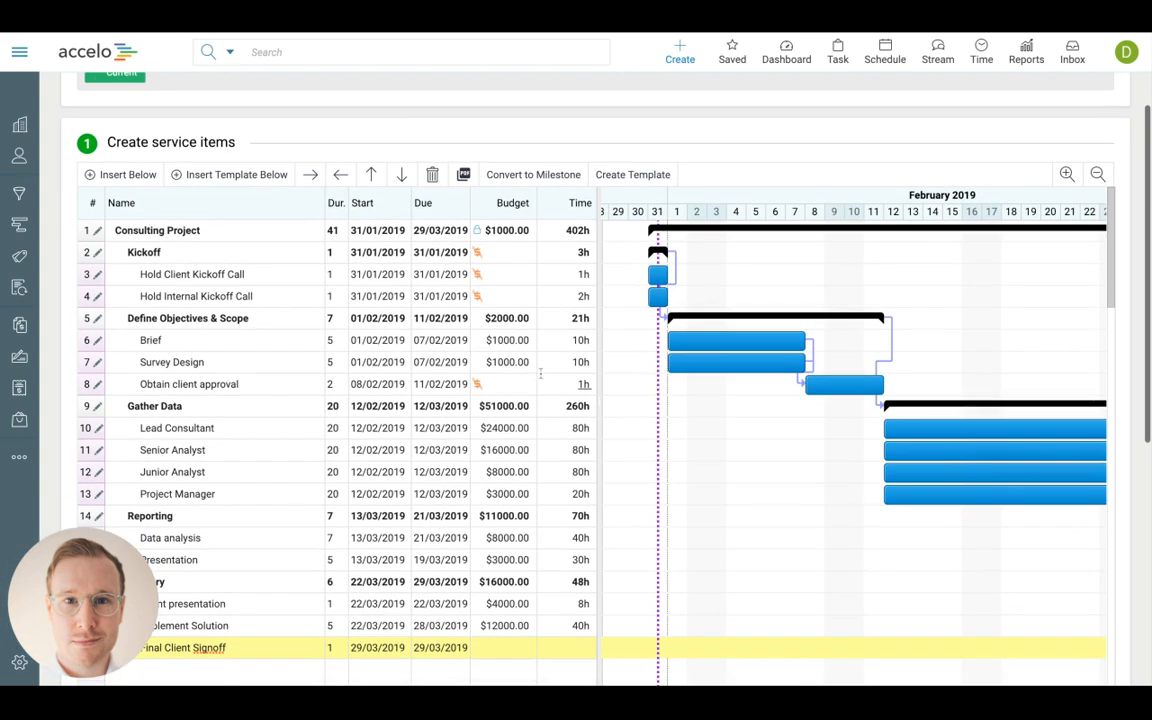
pyautogui.click(98, 318)
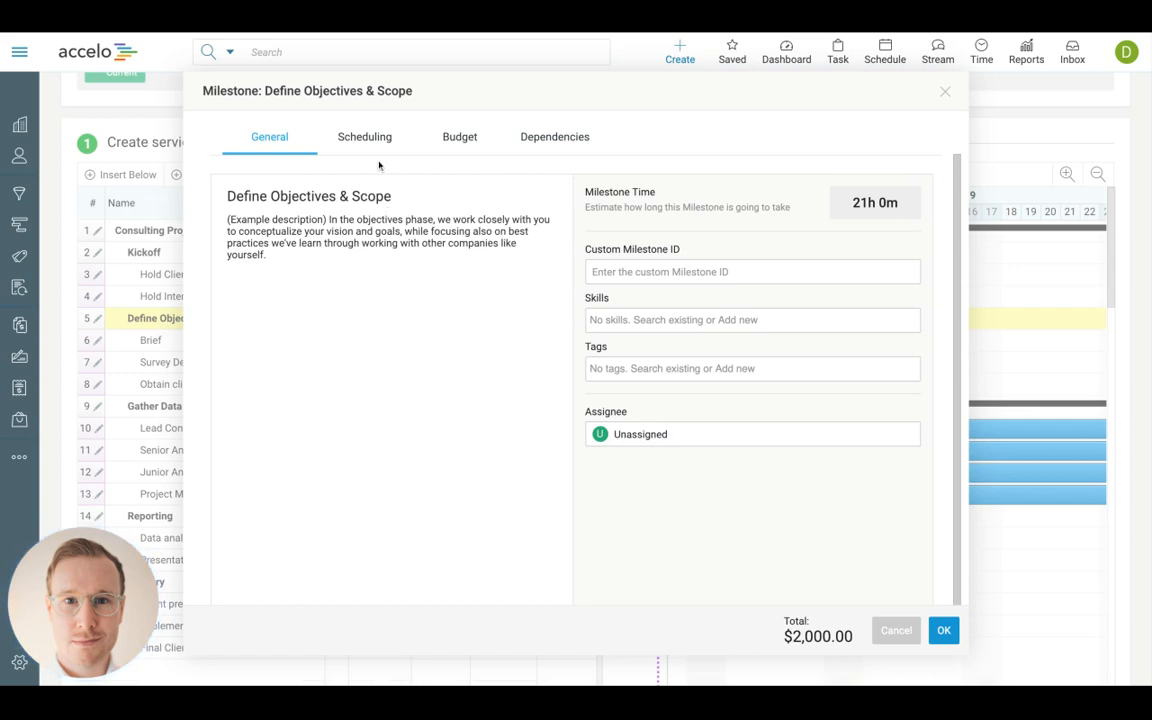
pyautogui.click(469, 145)
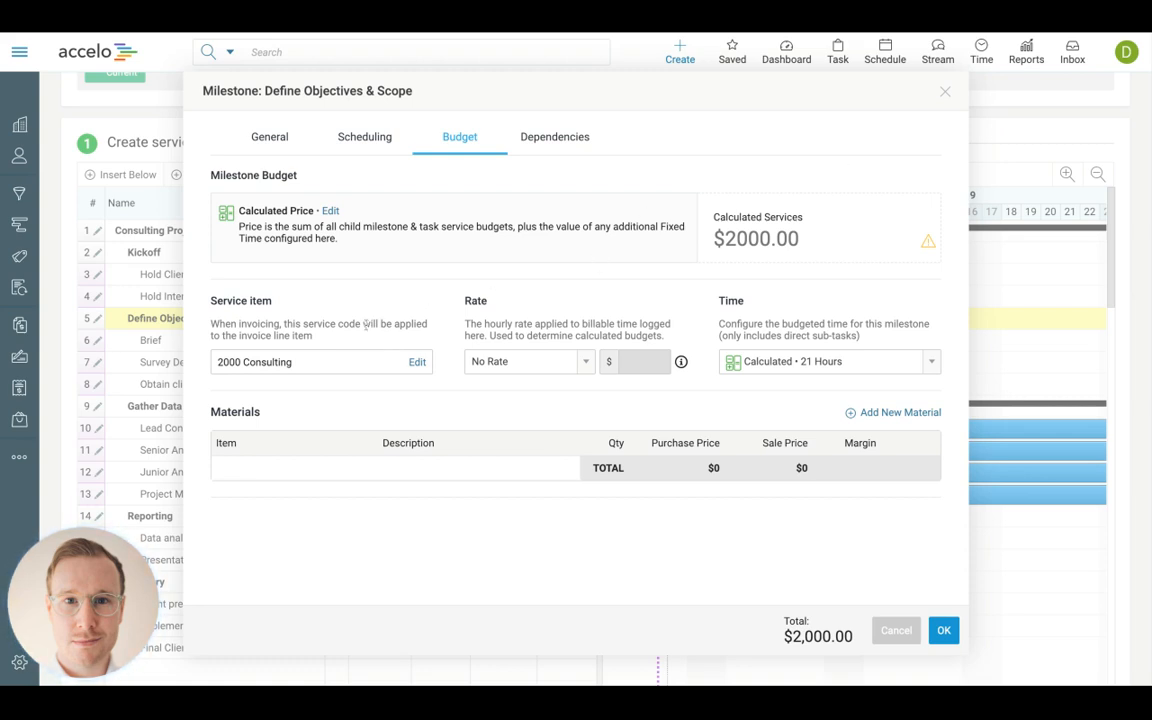
pyautogui.click(944, 91)
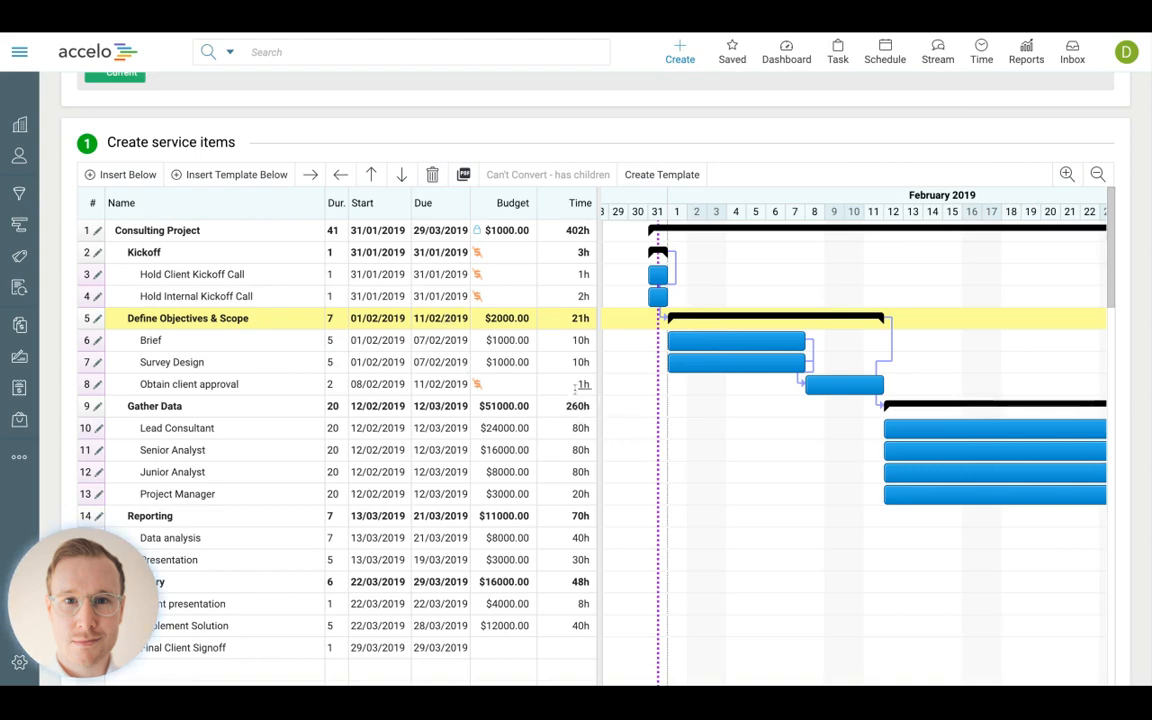
# Check the materials and totals sections below the plan, and save the project plan to continue to the project
pyautogui.scroll(-5, 759, 148)
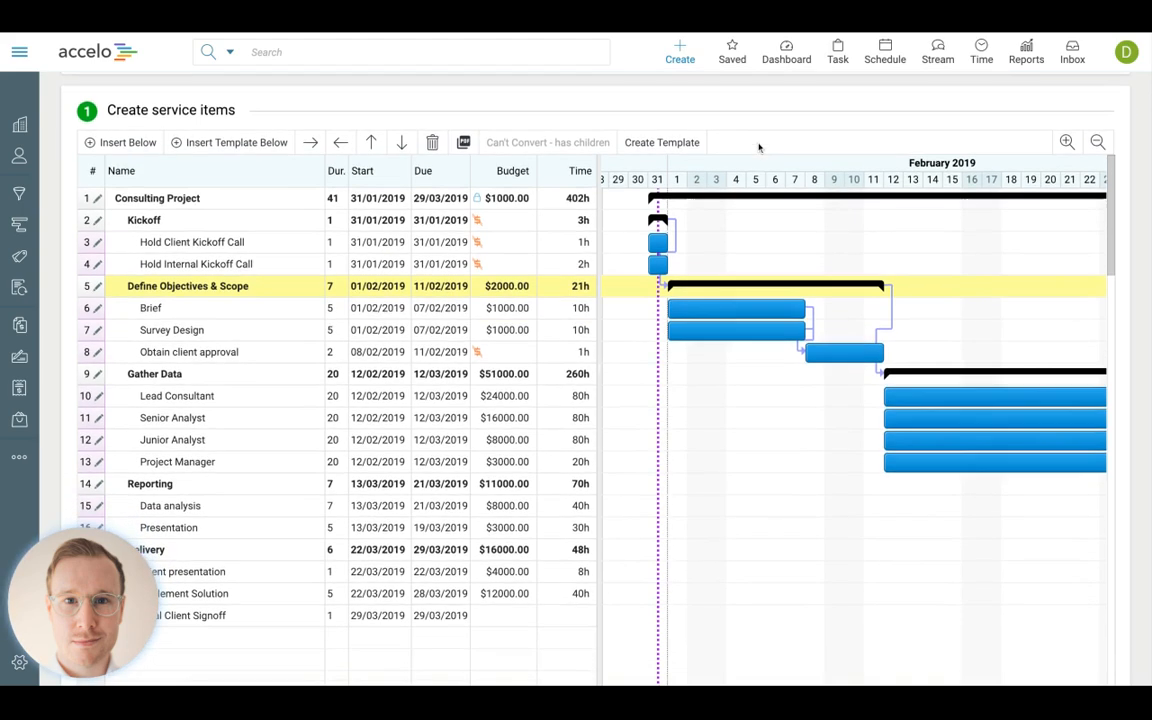
pyautogui.scroll(-4, 672, 520)
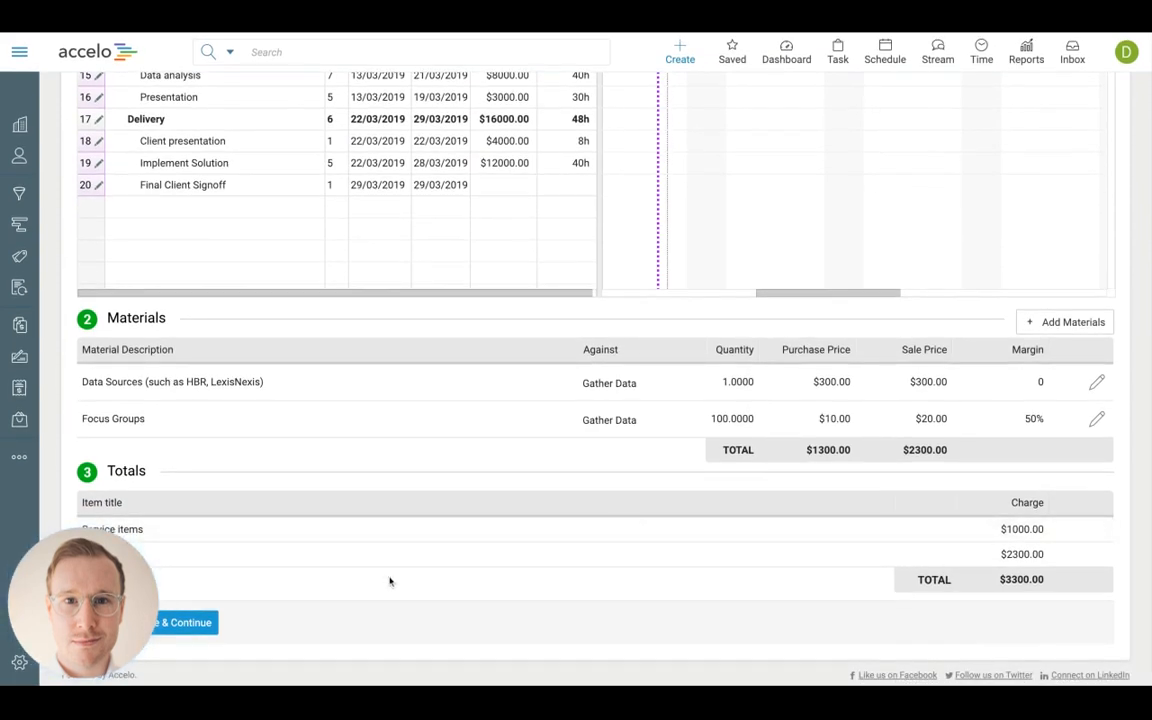
pyautogui.click(198, 625)
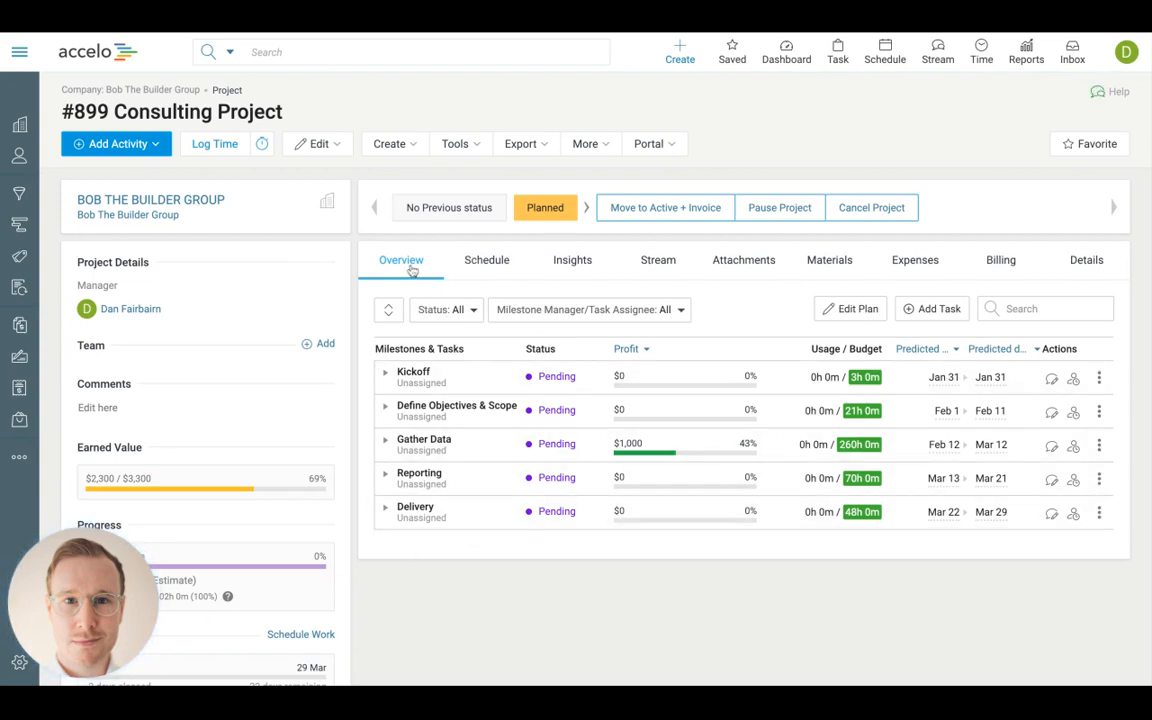
# Inspect the Kickoff milestone's tasks and the project's Earned Value breakdown, Progress and Schedule summaries
pyautogui.click(385, 376)
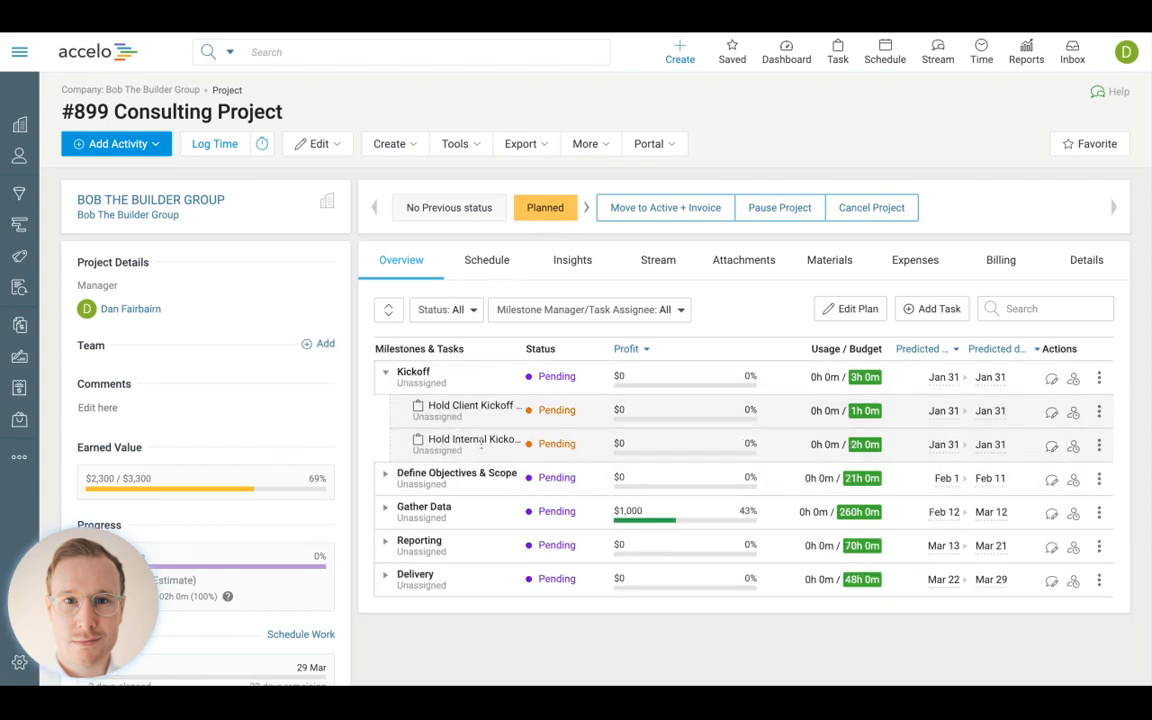
pyautogui.click(385, 372)
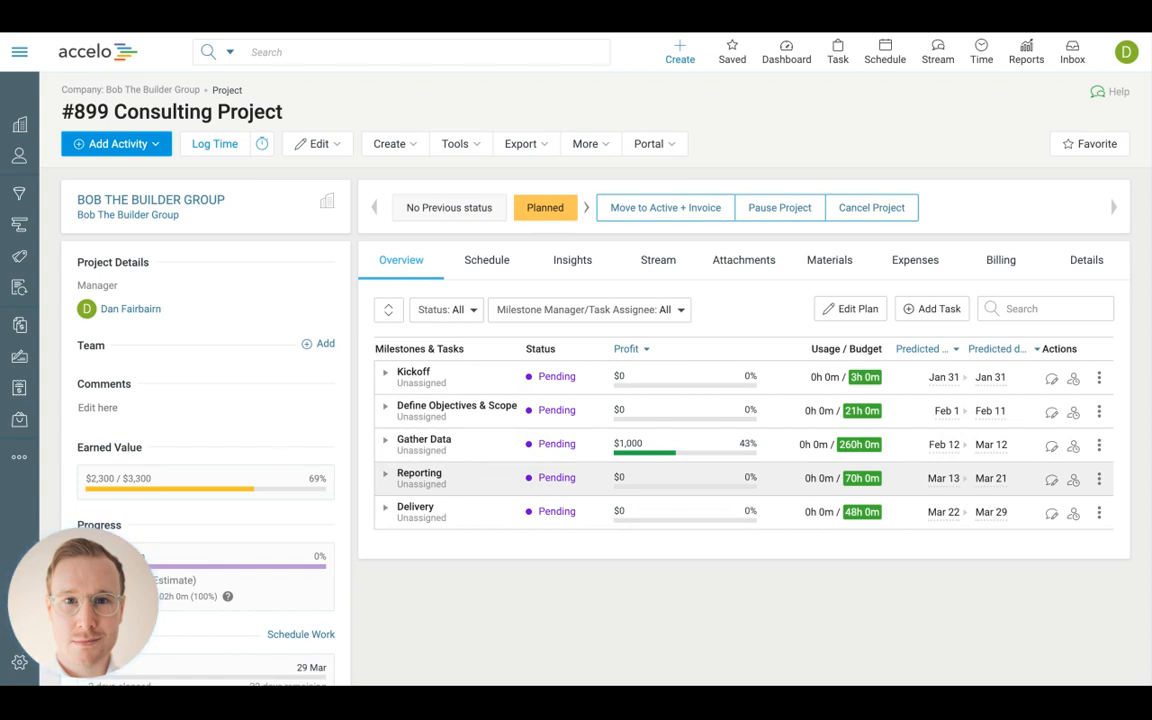
pyautogui.click(326, 216)
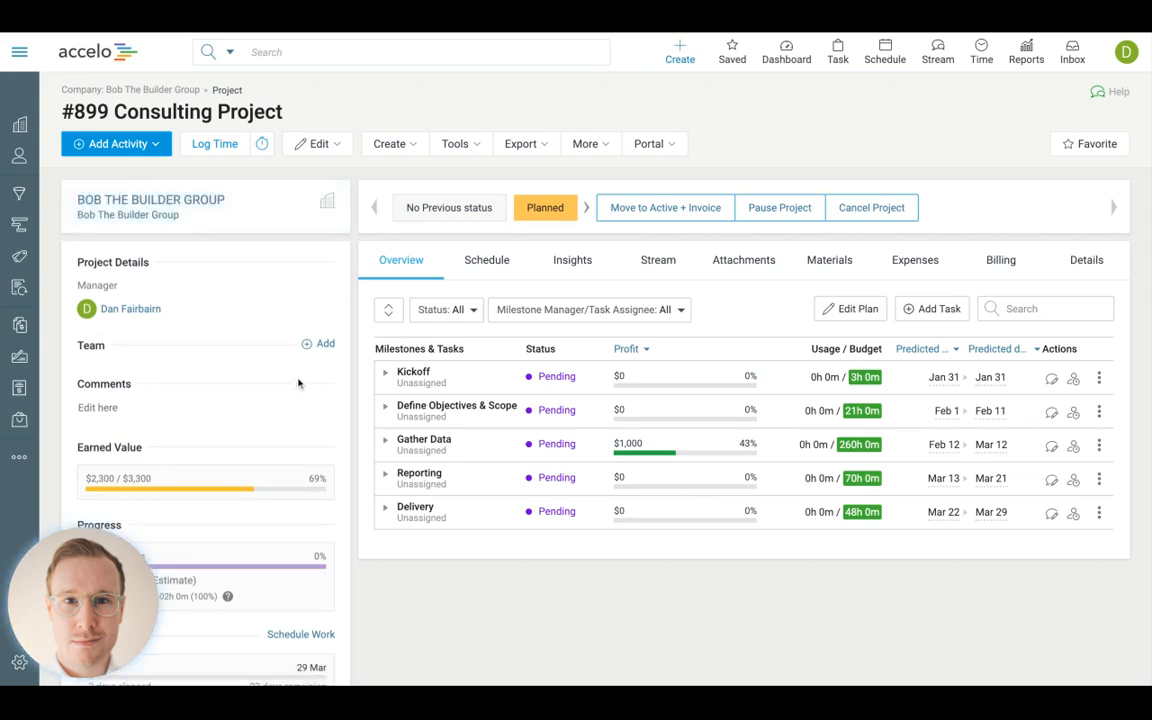
pyautogui.scroll(-1, 289, 387)
pyautogui.scroll(-1, 289, 387)
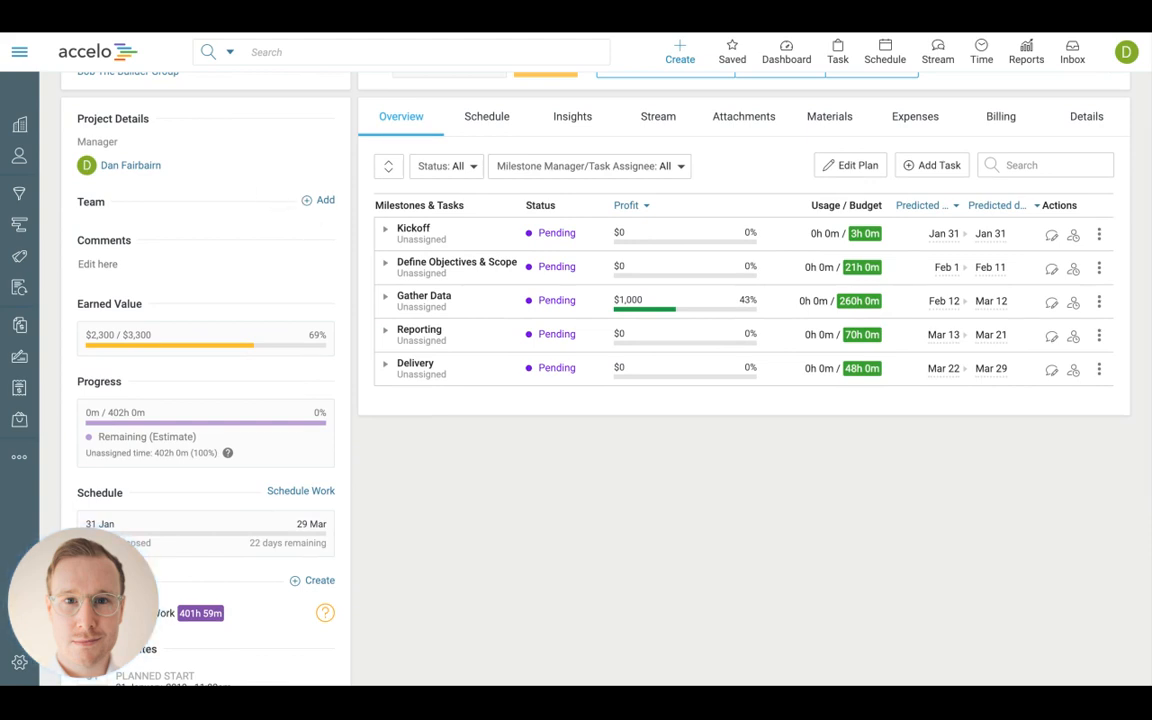
pyautogui.scroll(-1, 283, 226)
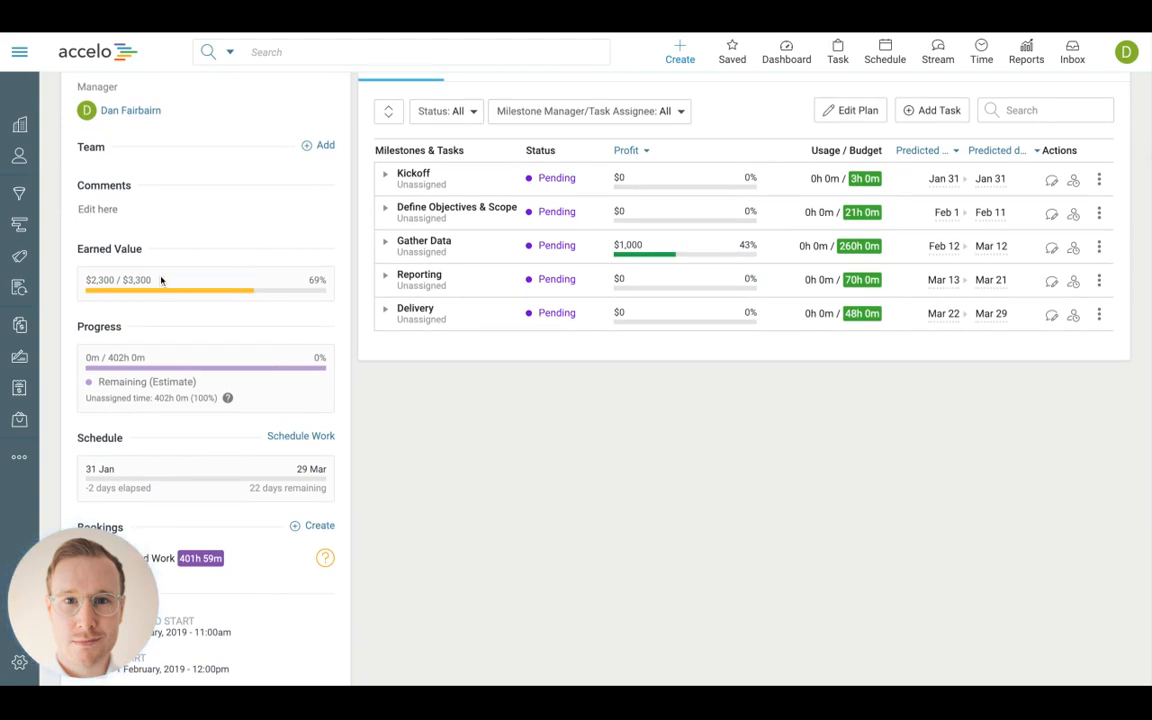
pyautogui.moveTo(285, 292)
pyautogui.scroll(-1, 285, 293)
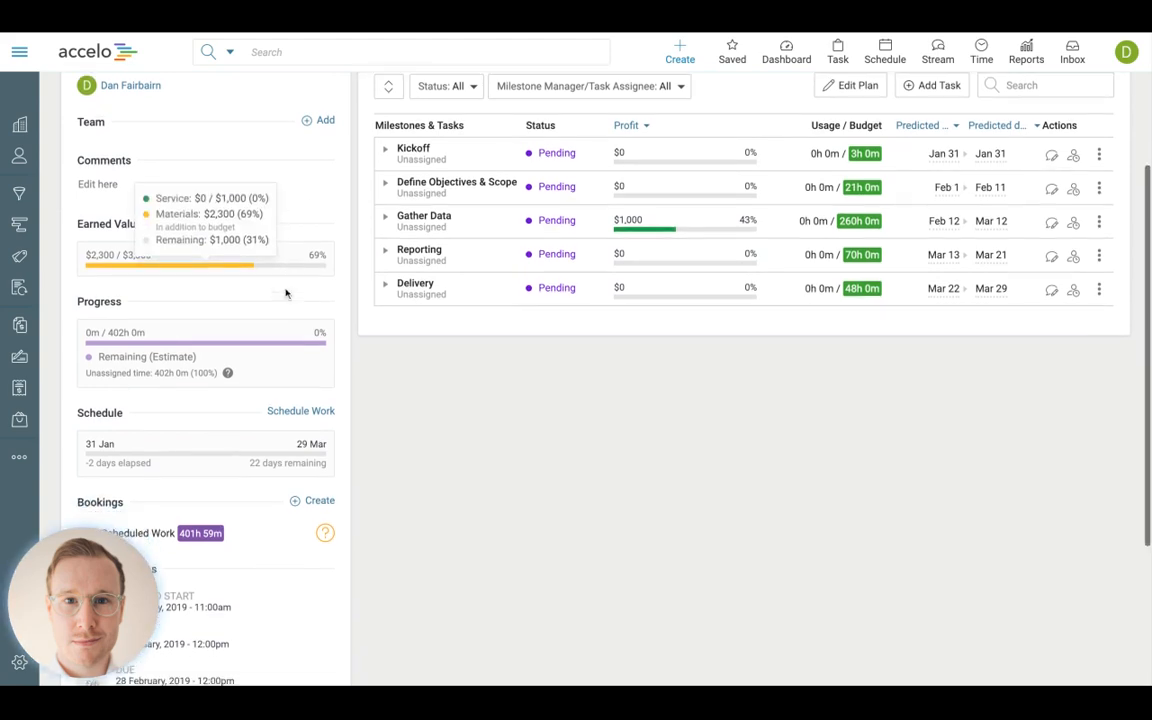
# Review the project's Schedule, Bookings, Important Dates, Skills, Tags and Project Email Alias details
pyautogui.scroll(-1, 287, 288)
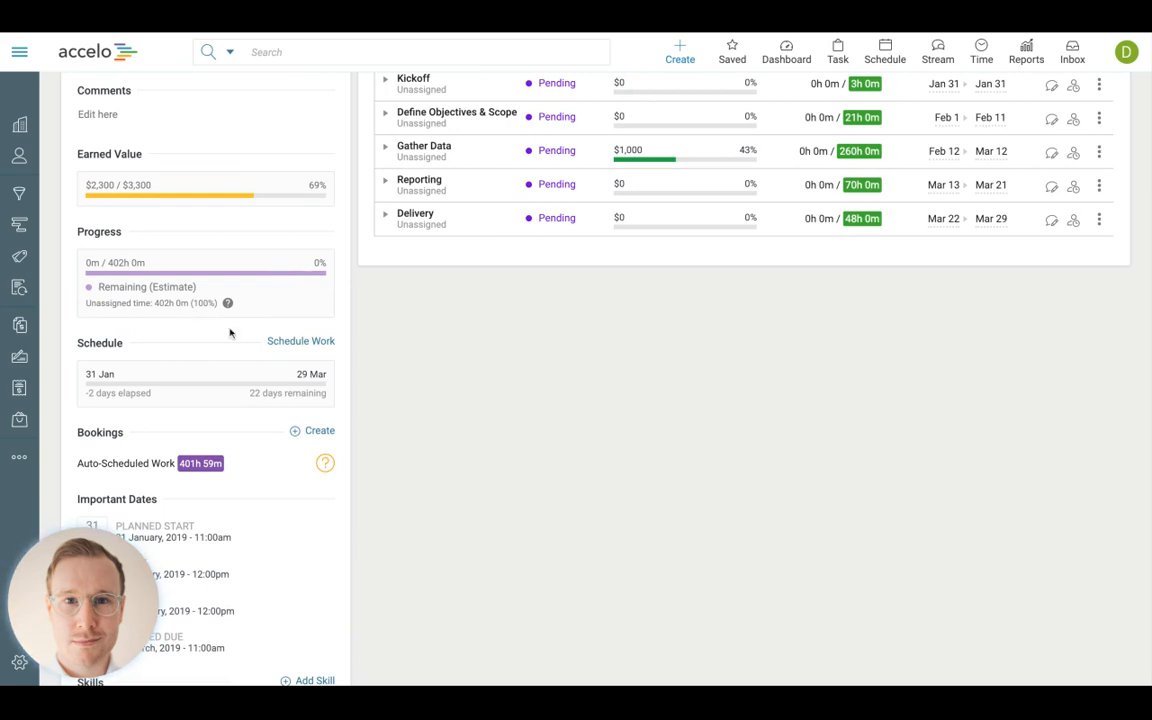
pyautogui.scroll(-2, 229, 333)
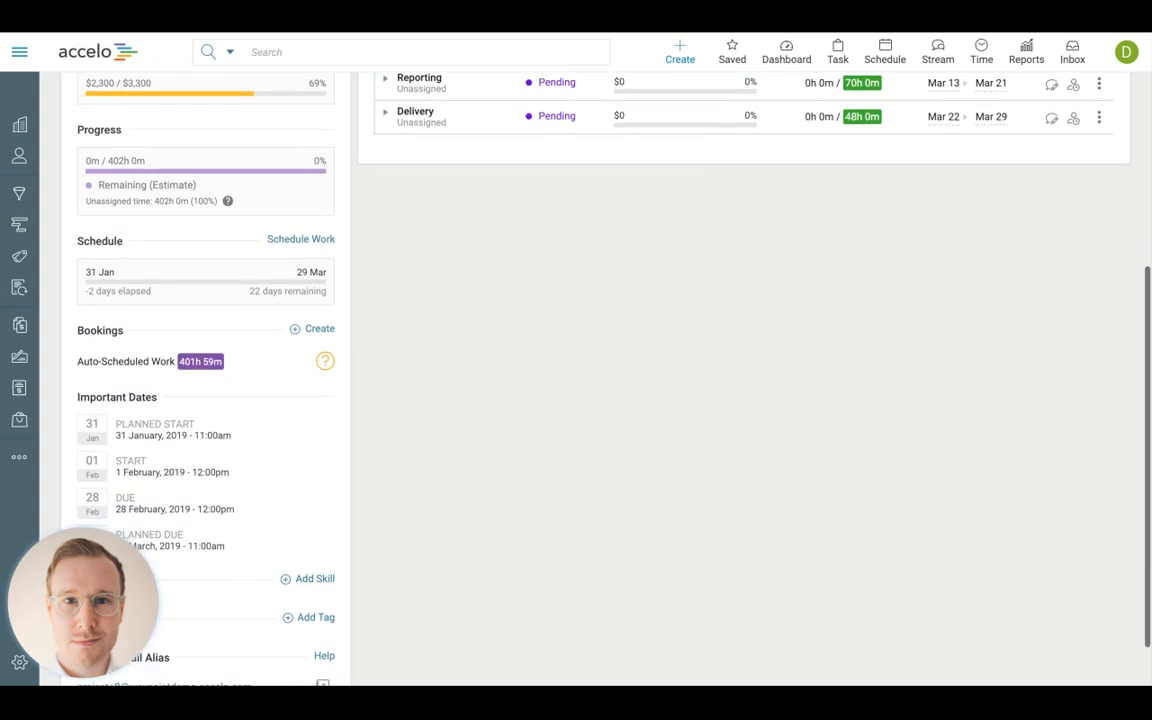
pyautogui.scroll(-1, 177, 337)
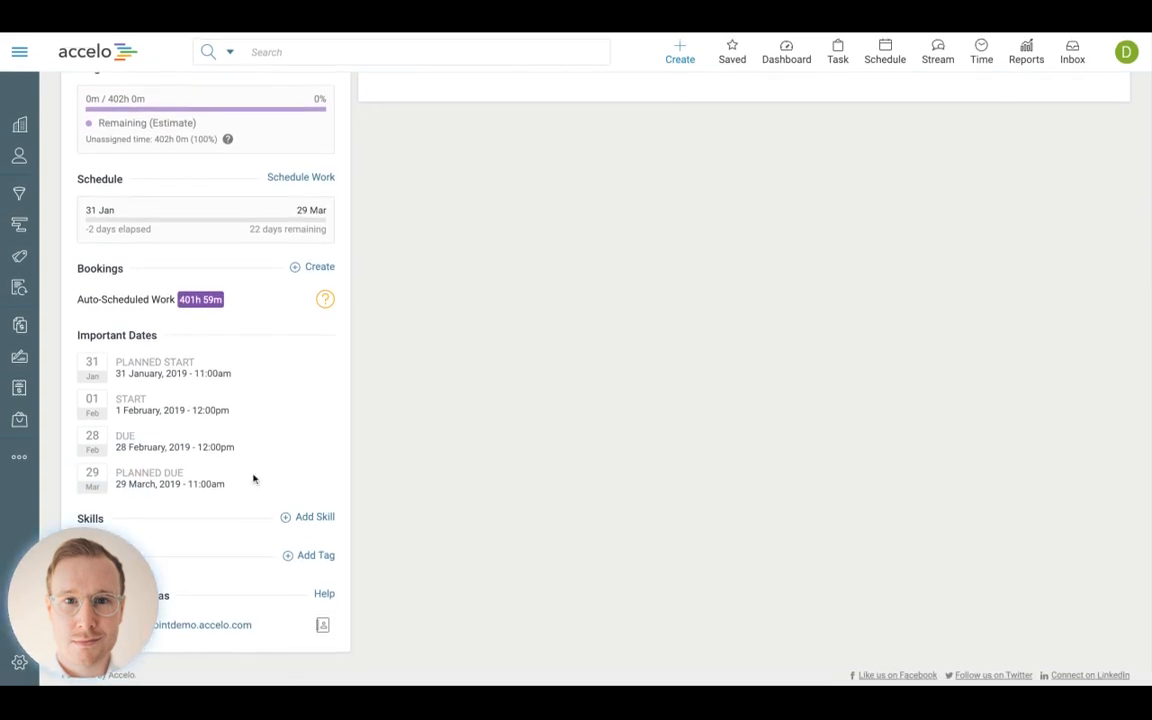
pyautogui.moveTo(85, 590); pyautogui.dragTo(90, 562)
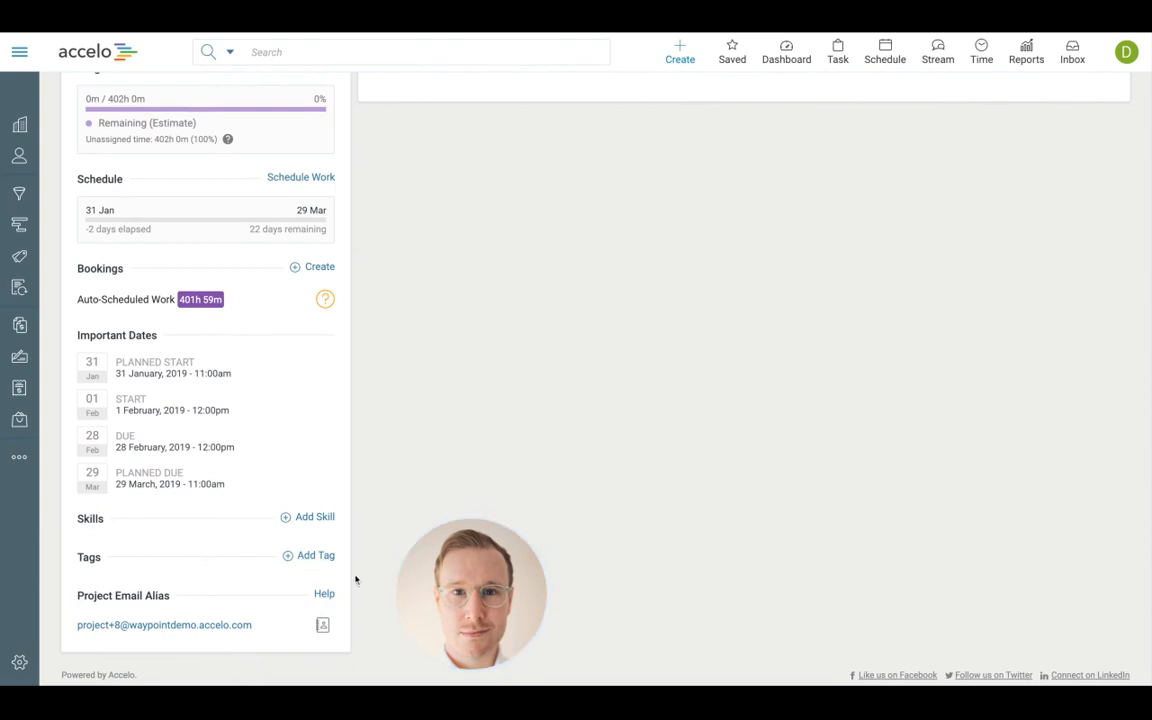
pyautogui.click(437, 599)
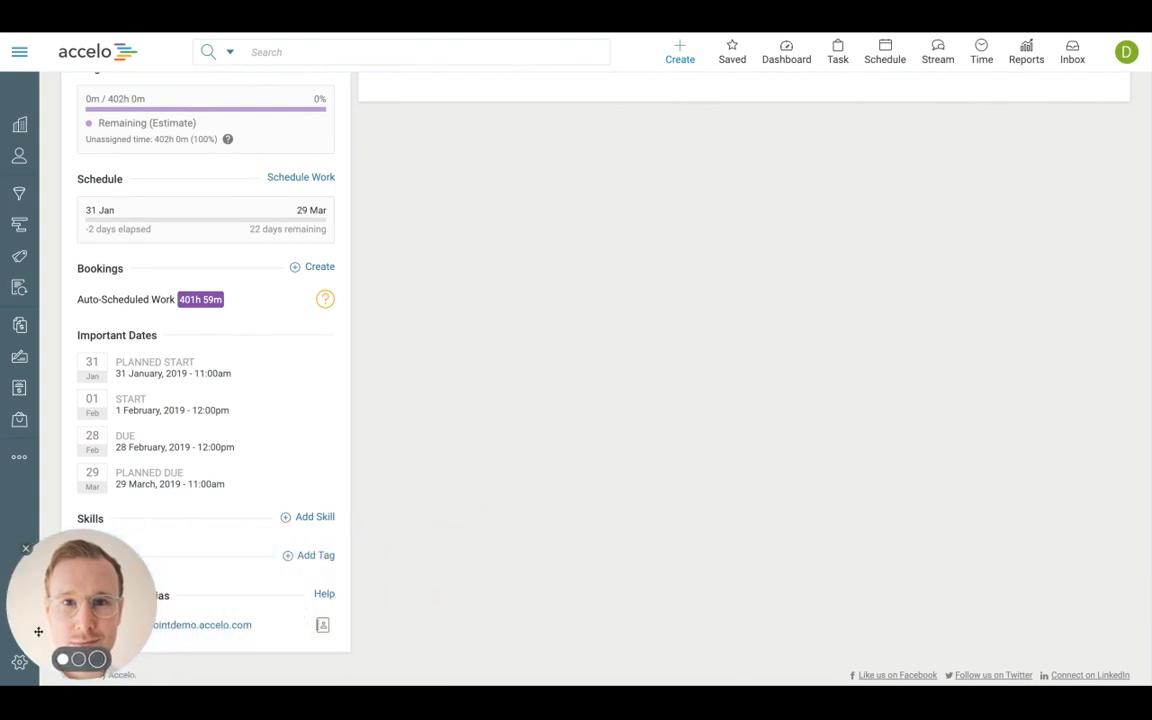
pyautogui.scroll(5, 221, 329)
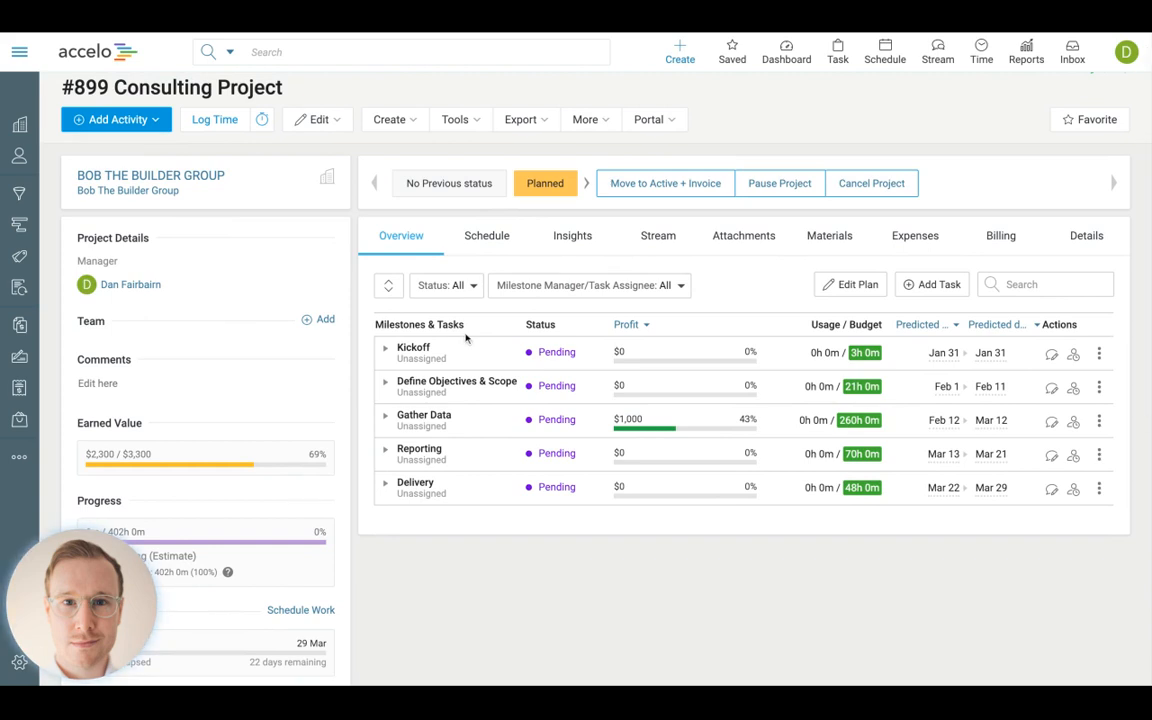
# Use Assign Work to make the project manager the owner of the Kickoff milestone and of all its tasks
pyautogui.click(388, 285)
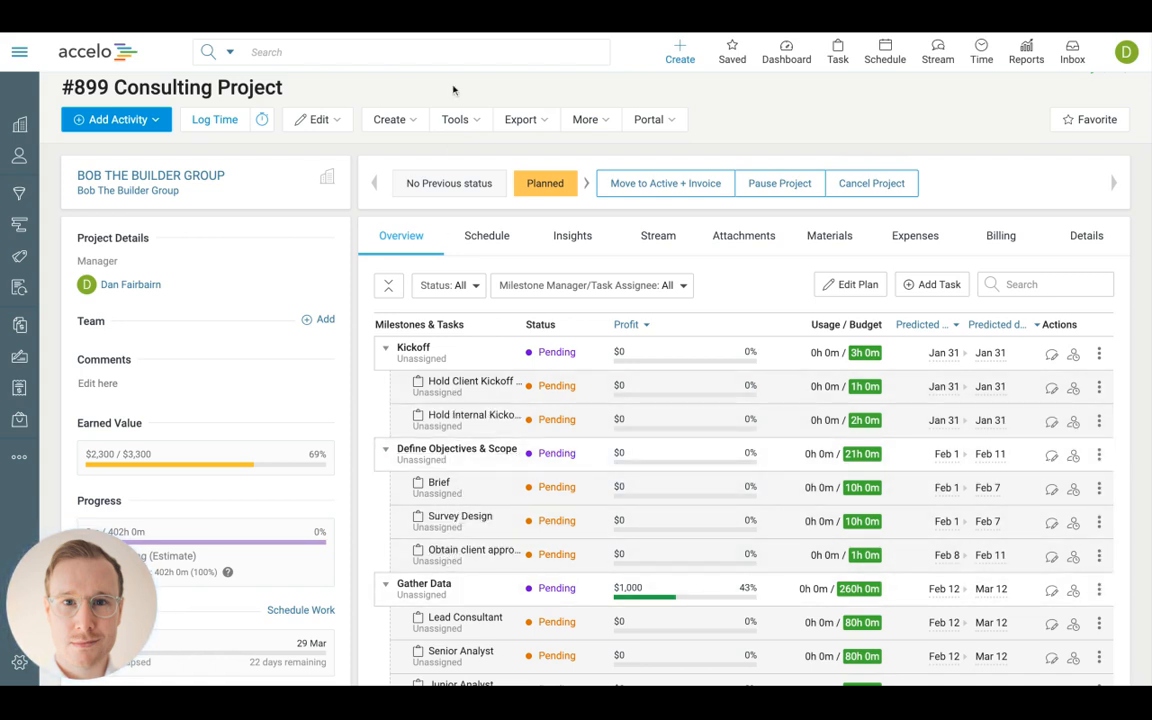
pyautogui.click(453, 119)
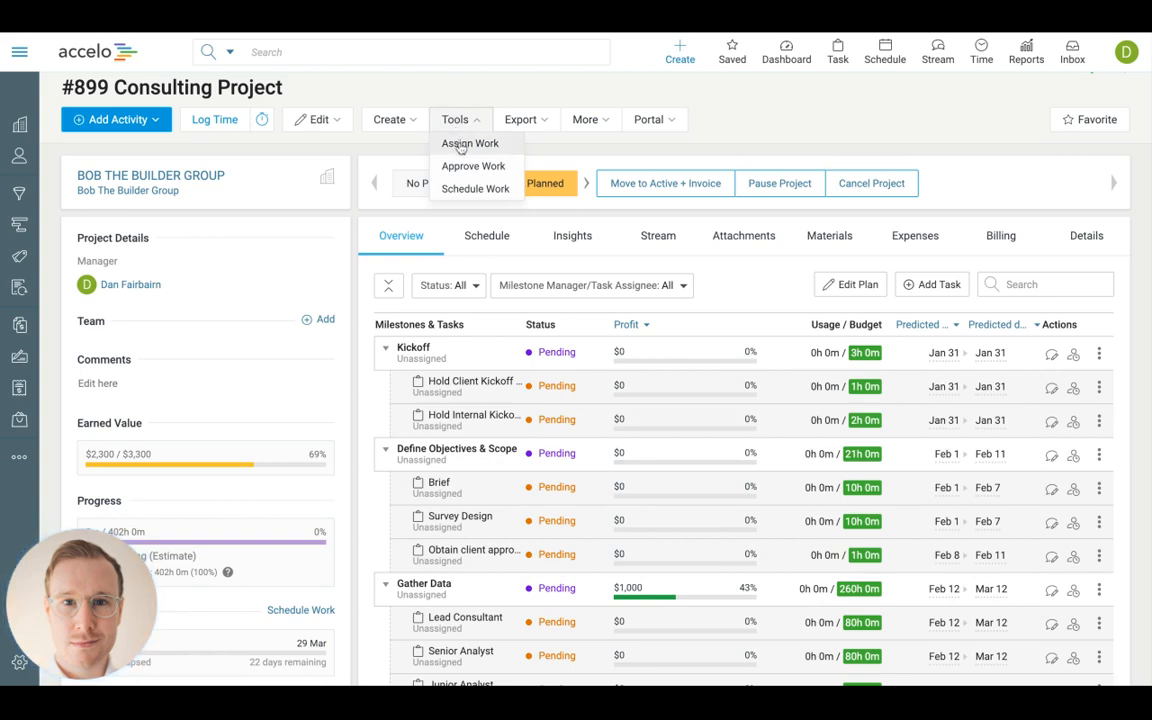
pyautogui.click(461, 145)
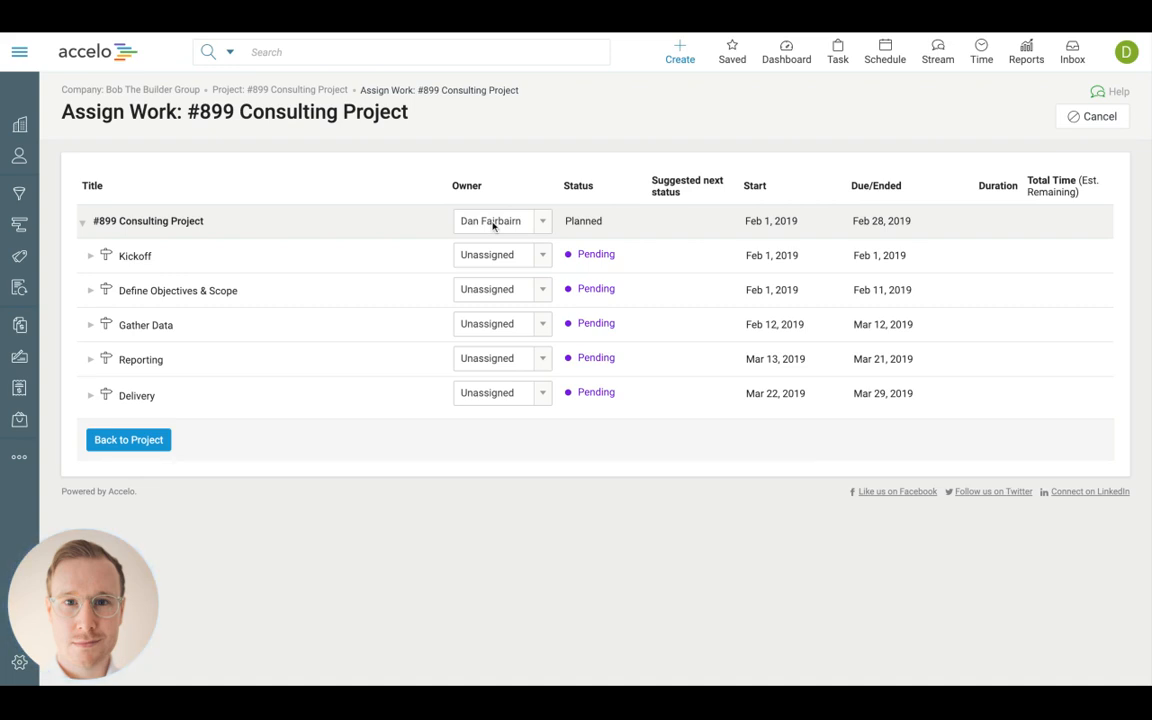
pyautogui.click(90, 256)
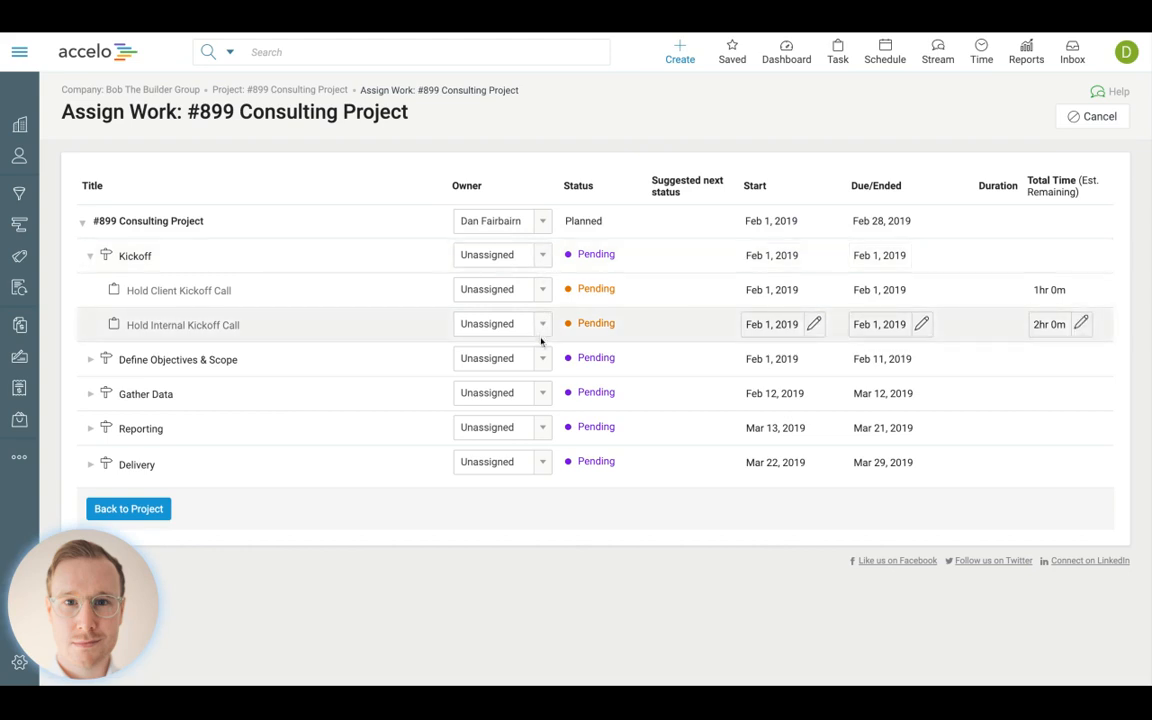
pyautogui.click(539, 254)
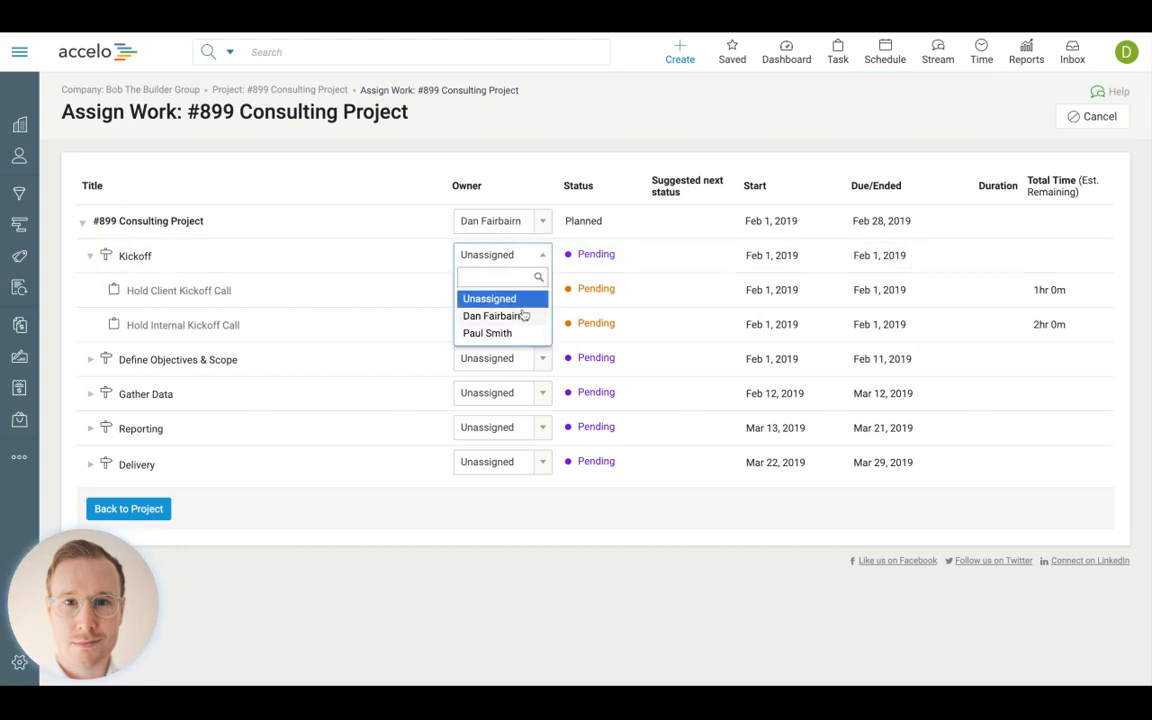
pyautogui.click(523, 316)
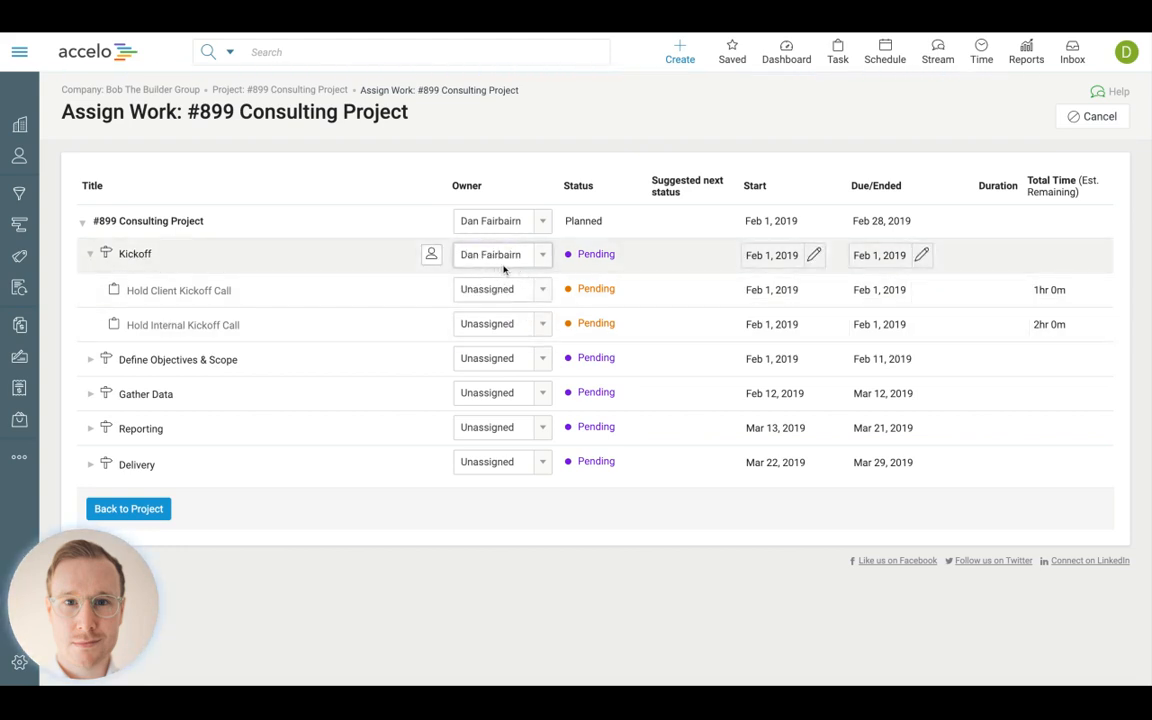
pyautogui.click(432, 258)
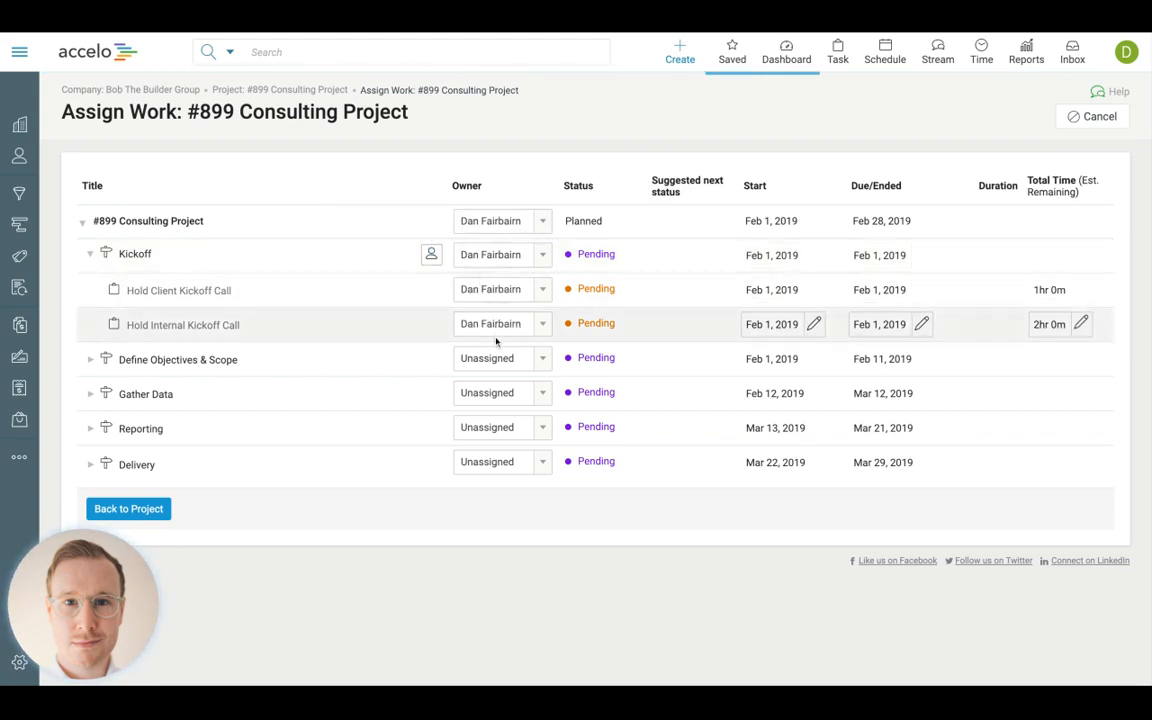
# Assign the Define Objectives & Scope milestone and all its tasks to the project manager, and return to the project
pyautogui.click(90, 360)
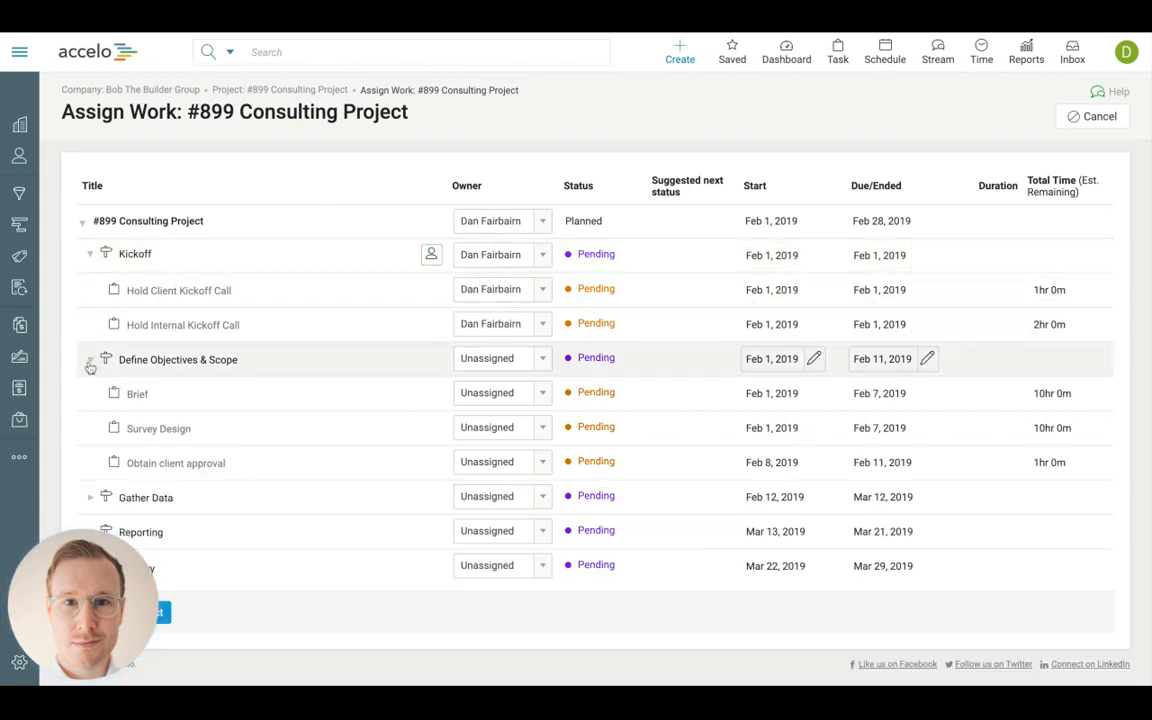
pyautogui.click(495, 358)
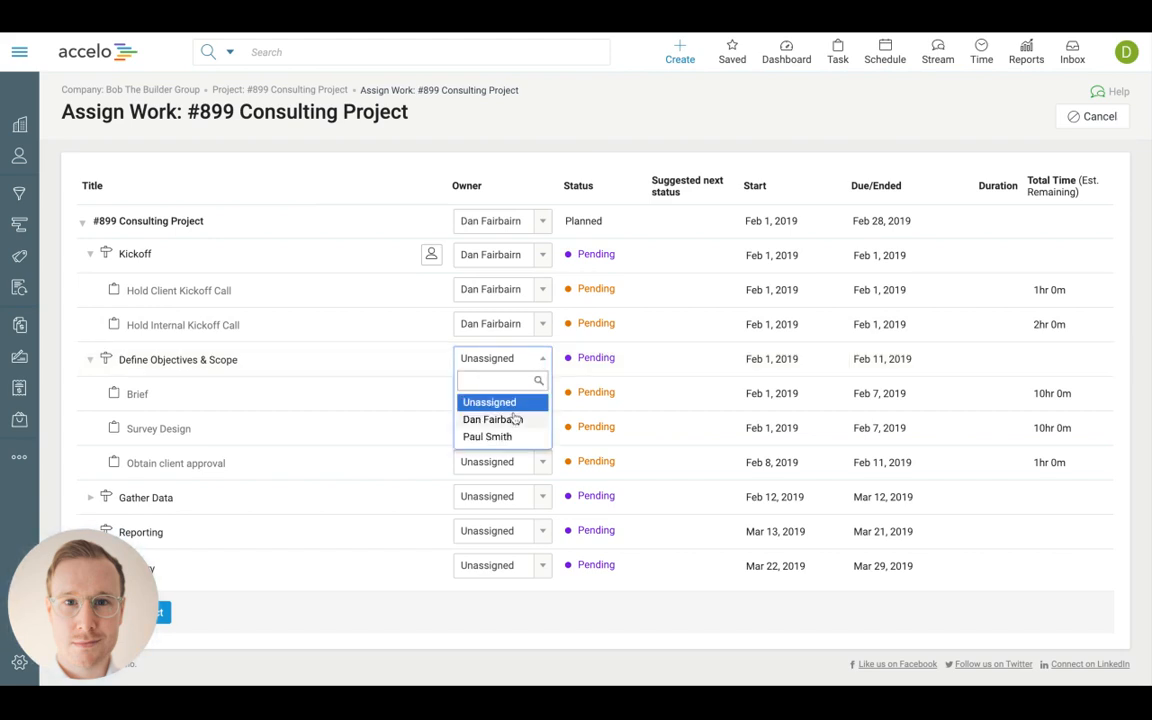
pyautogui.click(515, 420)
pyautogui.click(431, 360)
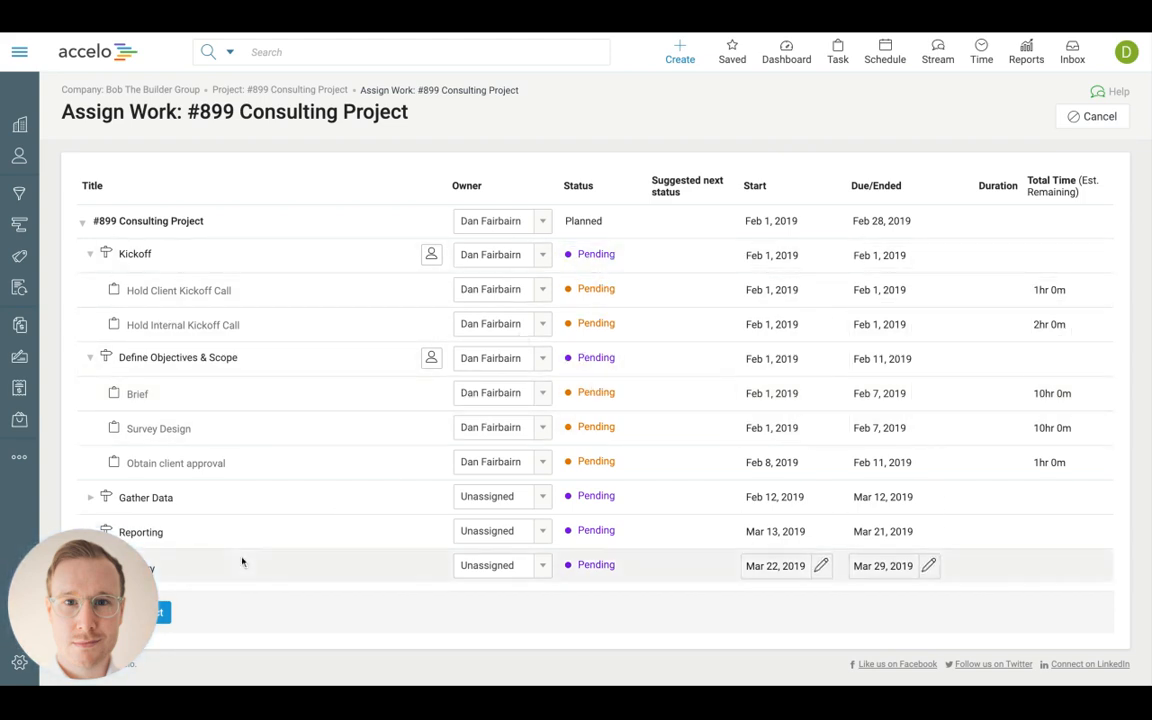
pyautogui.click(166, 613)
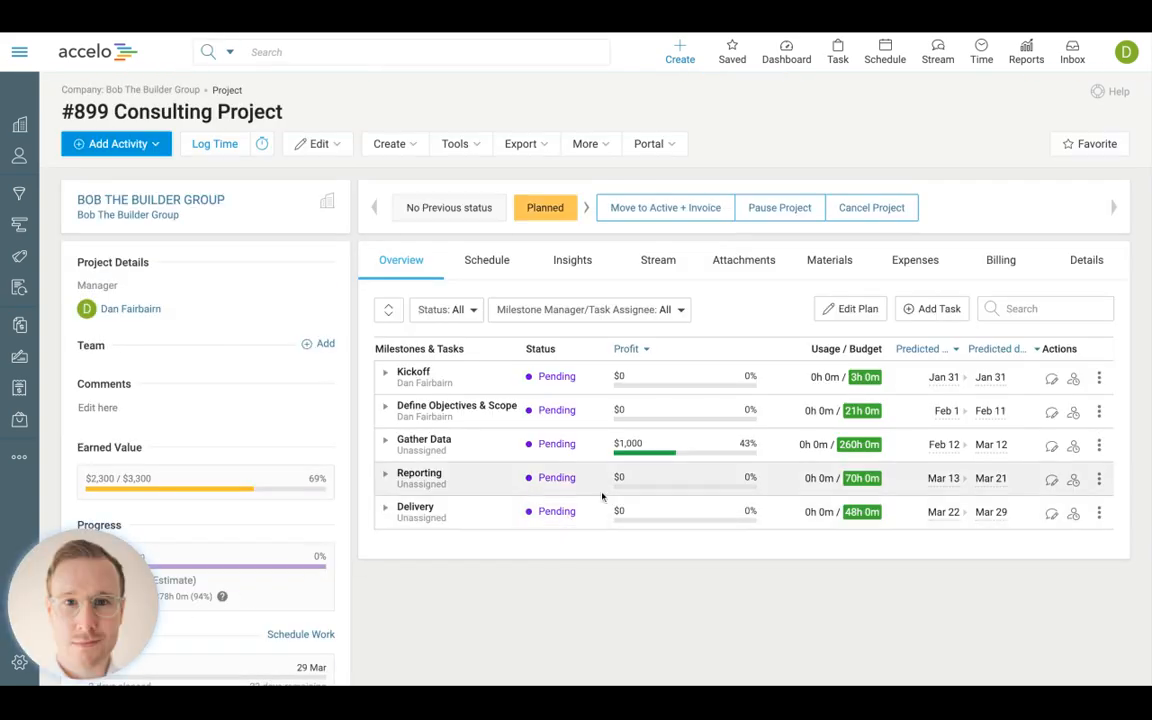
# Write the note "Meeting Held. Notes" for the Hold Client Kickoff Call task and set the task status to Accept & Complete
pyautogui.click(386, 380)
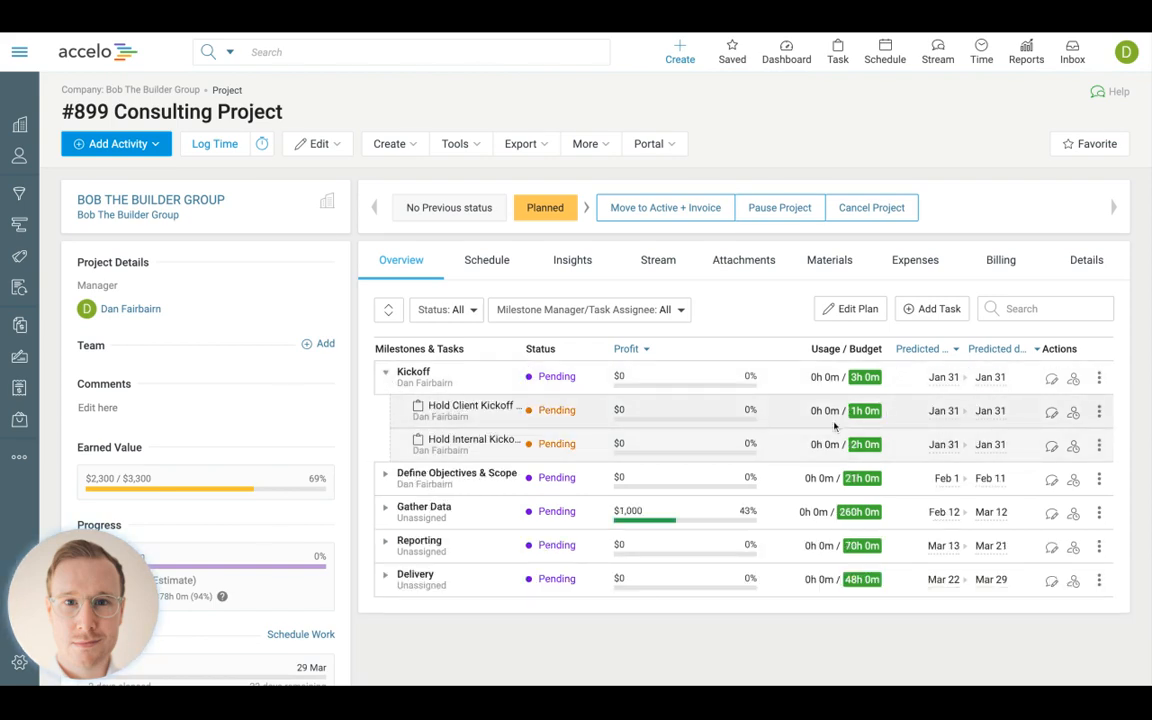
pyautogui.click(1054, 418)
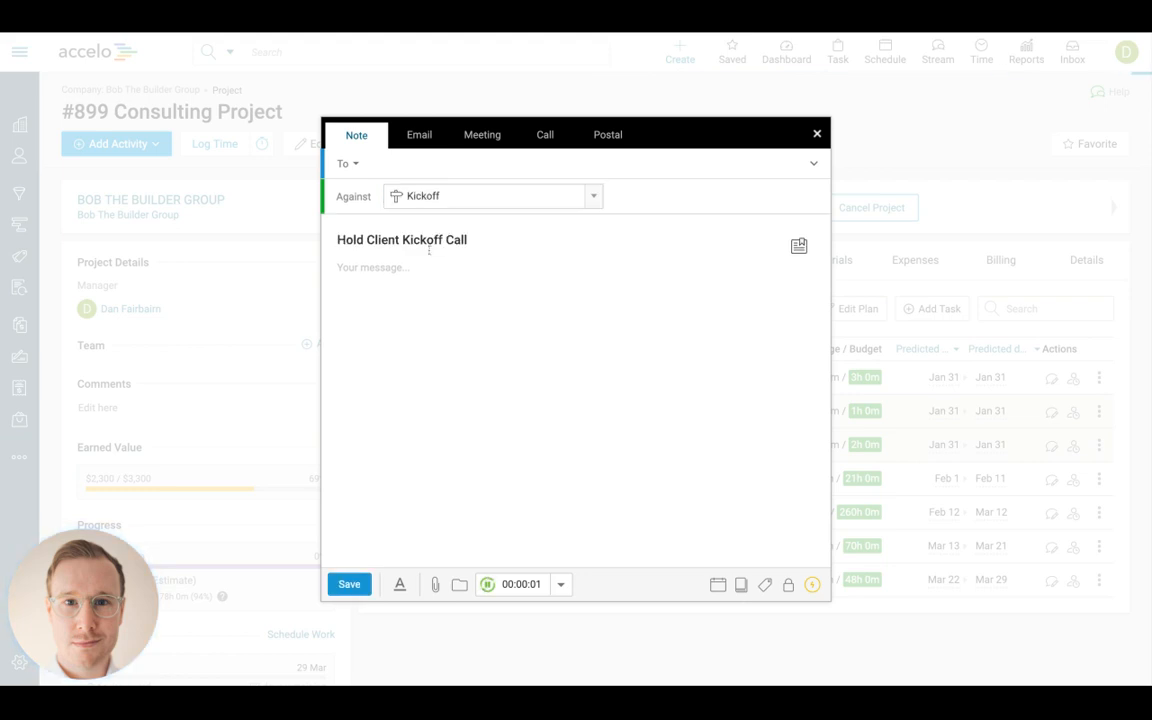
pyautogui.click(368, 309)
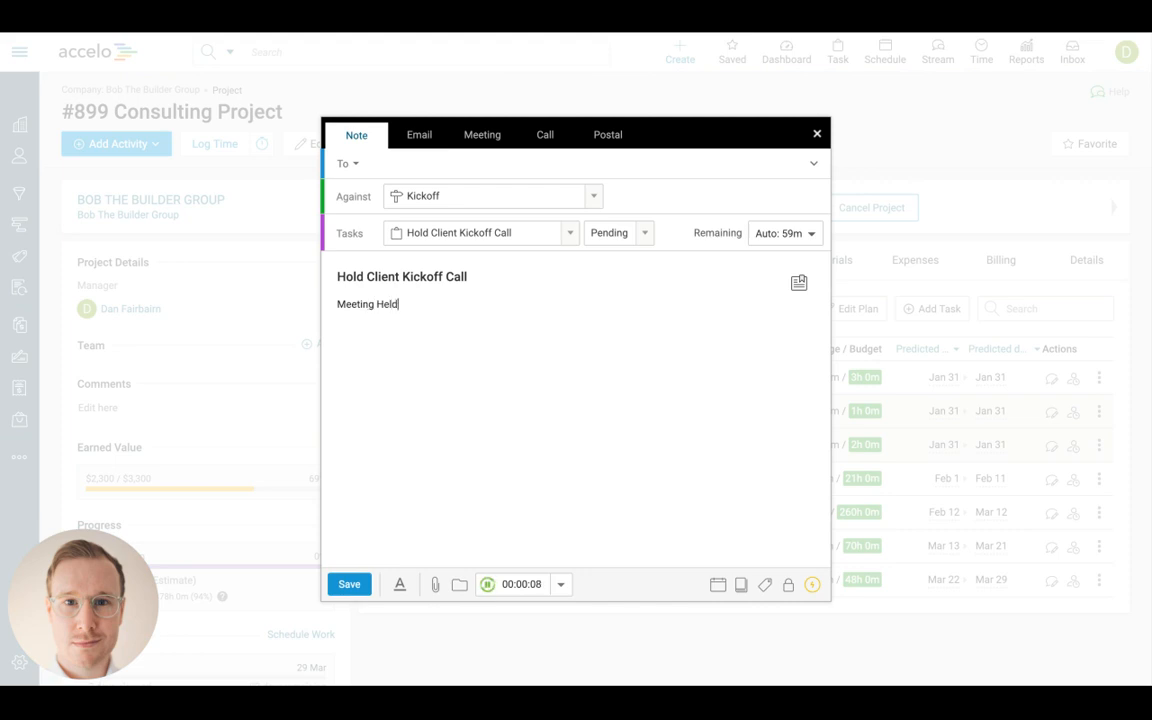
pyautogui.write('Meeting Held. No')
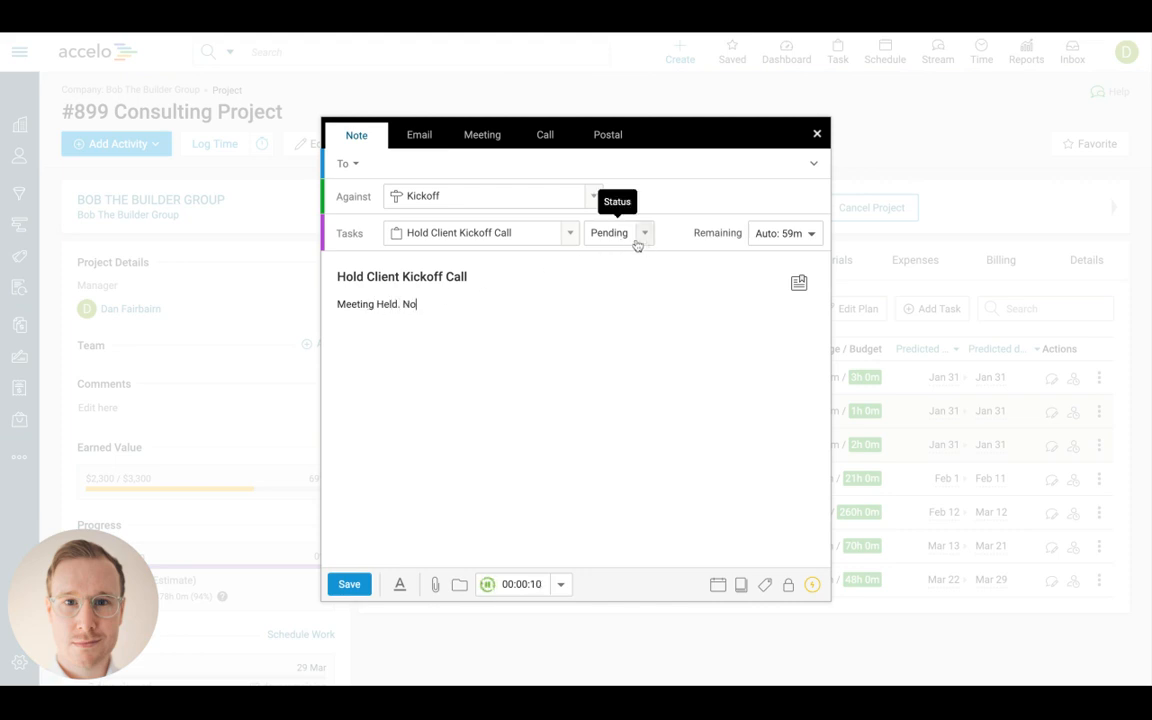
pyautogui.write('tes')
pyautogui.click(646, 235)
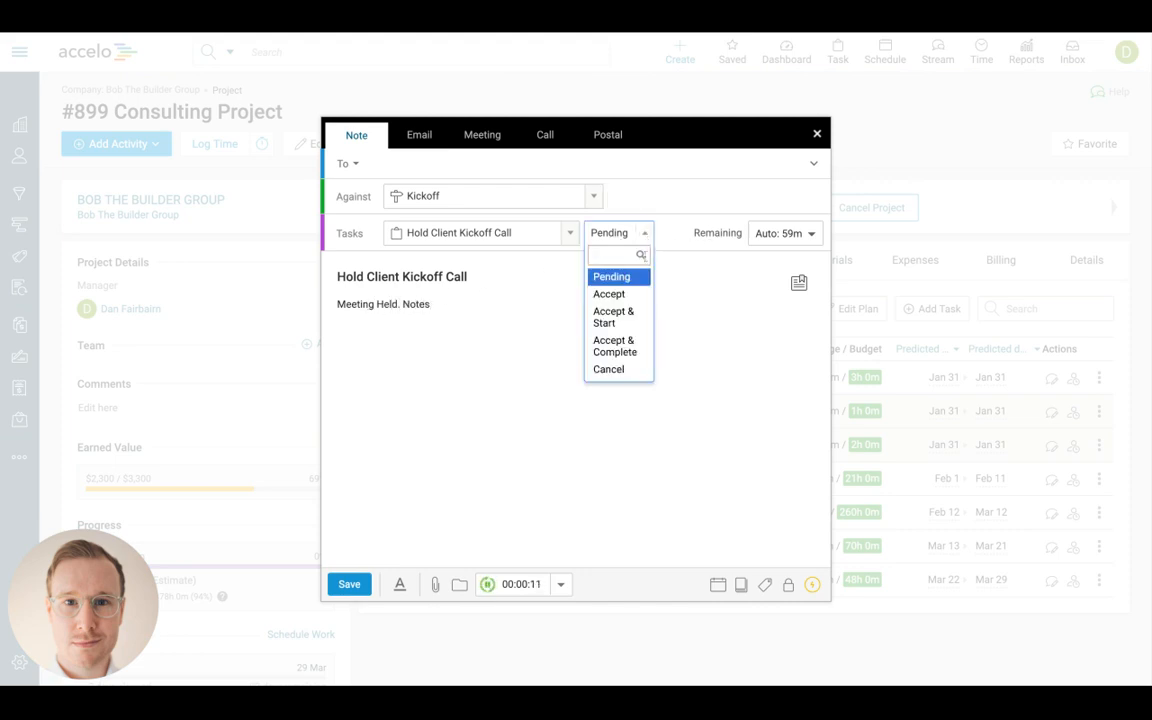
pyautogui.click(635, 352)
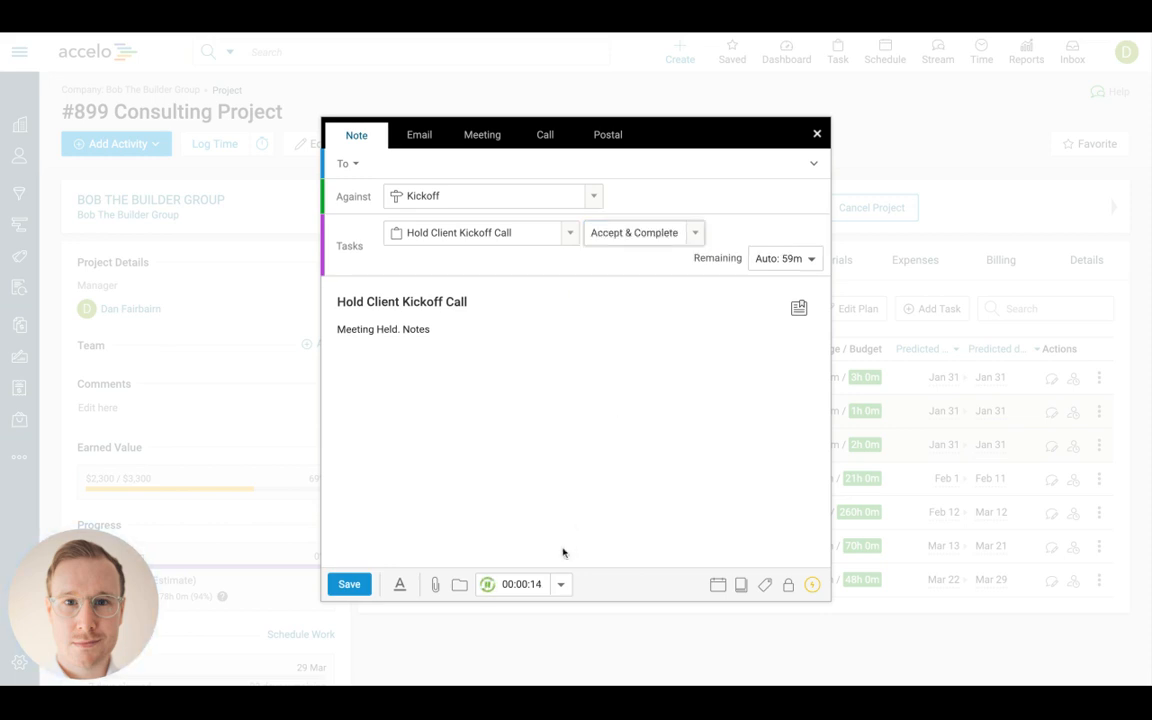
# Set the time logged on the kickoff call note to 1h 25m and save the note
pyautogui.click(521, 584)
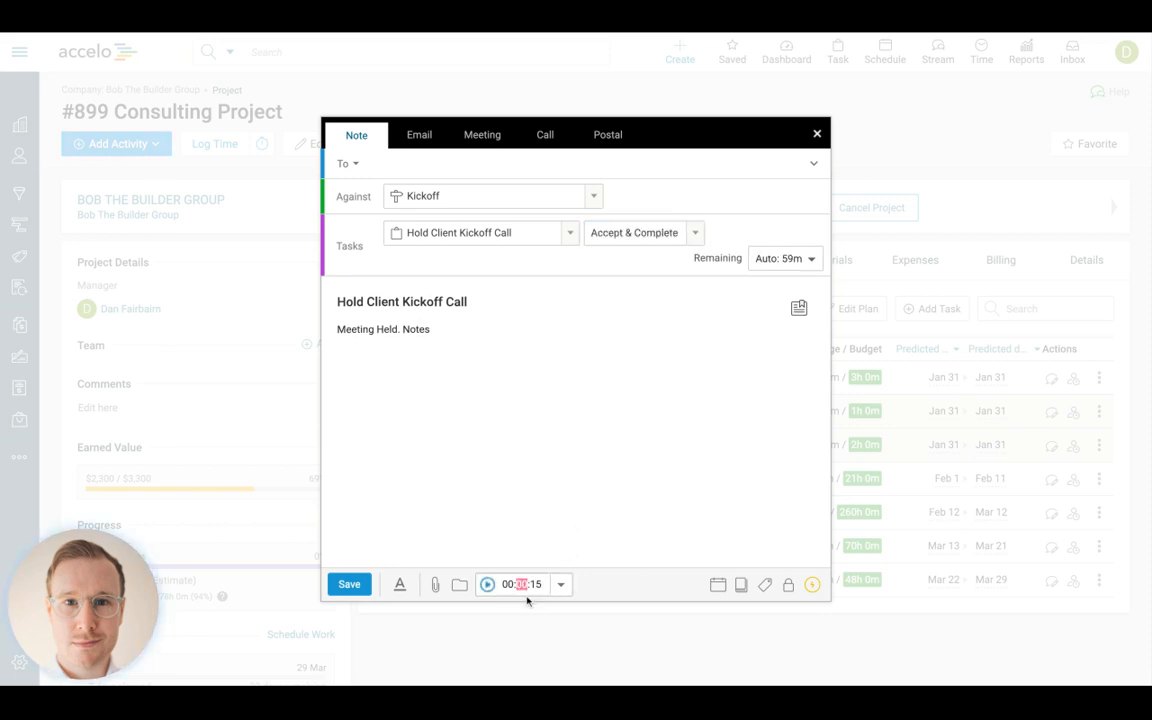
pyautogui.press('BackSpace')
pyautogui.press('BackSpace')
pyautogui.press('BackSpace')
pyautogui.press('BackSpace')
pyautogui.press('BackSpace')
pyautogui.hotkey('ctrl', 'a')
pyautogui.write('1h25m')
pyautogui.press('Return')
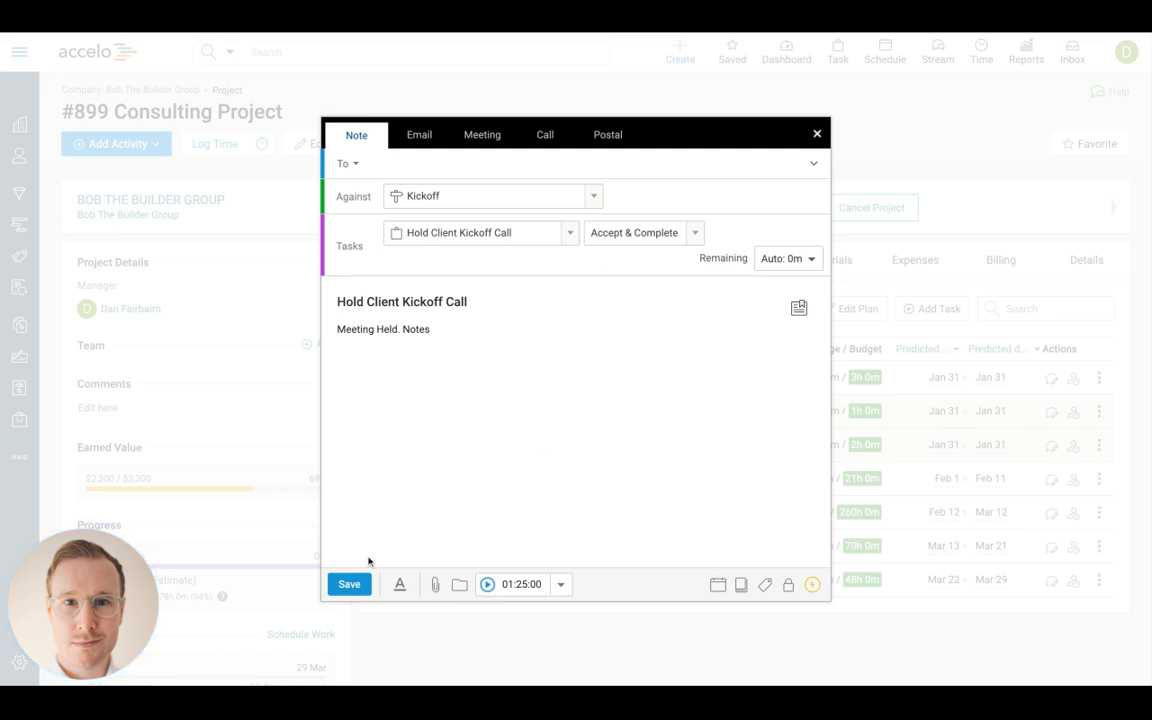
pyautogui.click(350, 585)
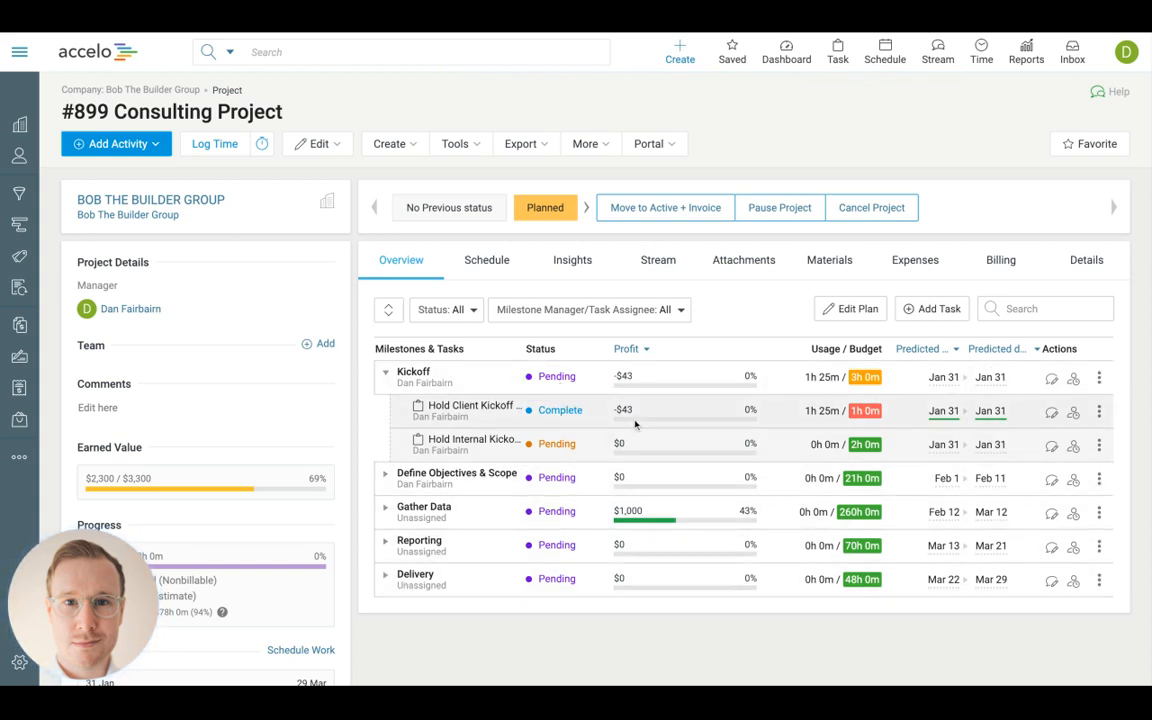
# Check the Hold Client Kickoff Call task's profit and budget breakdown, and show Earned Value instead of Profit for the milestones
pyautogui.moveTo(627, 421)
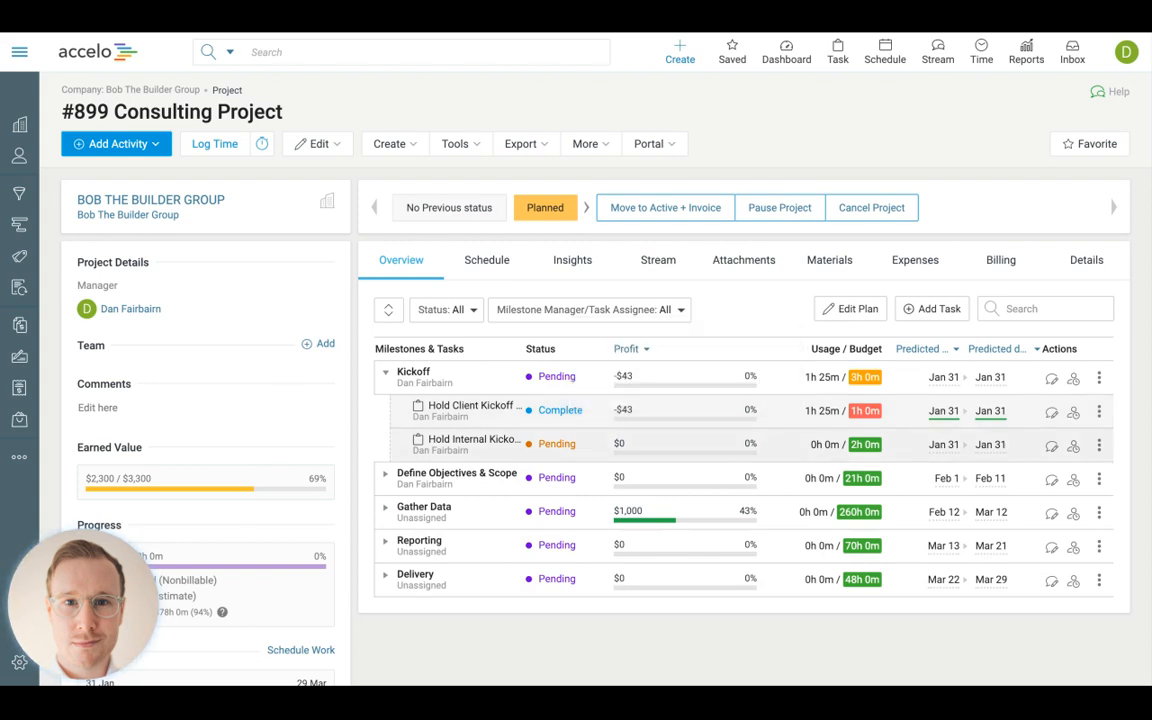
pyautogui.moveTo(876, 418)
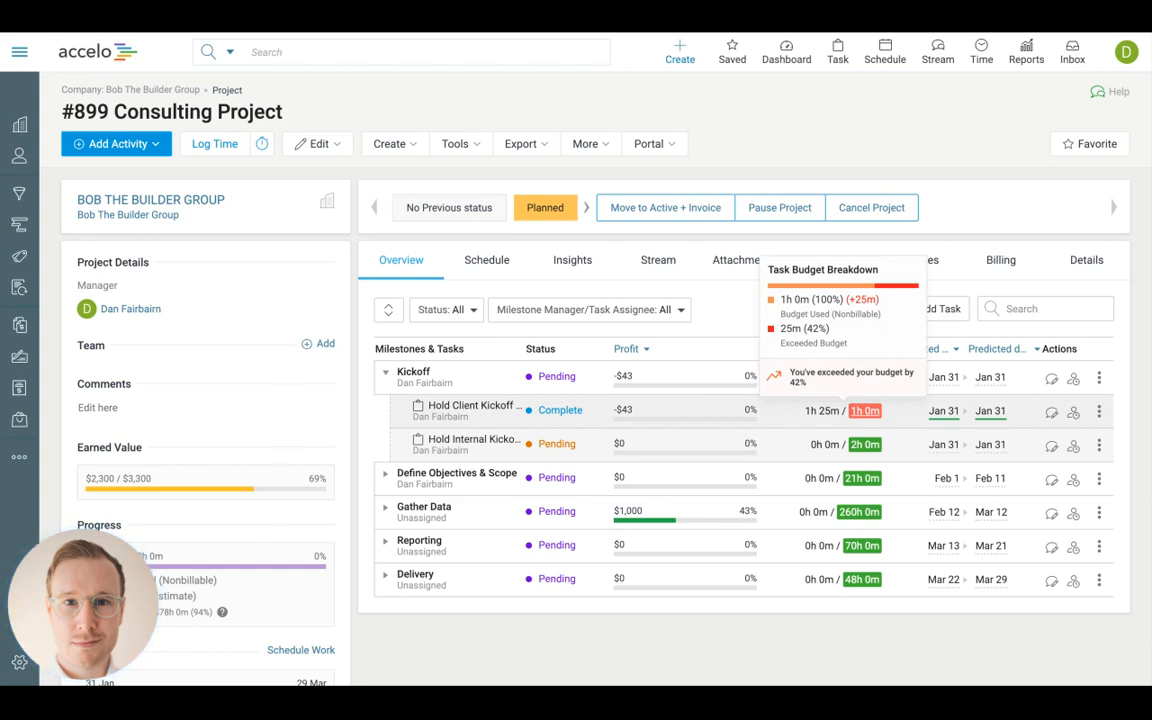
pyautogui.click(647, 352)
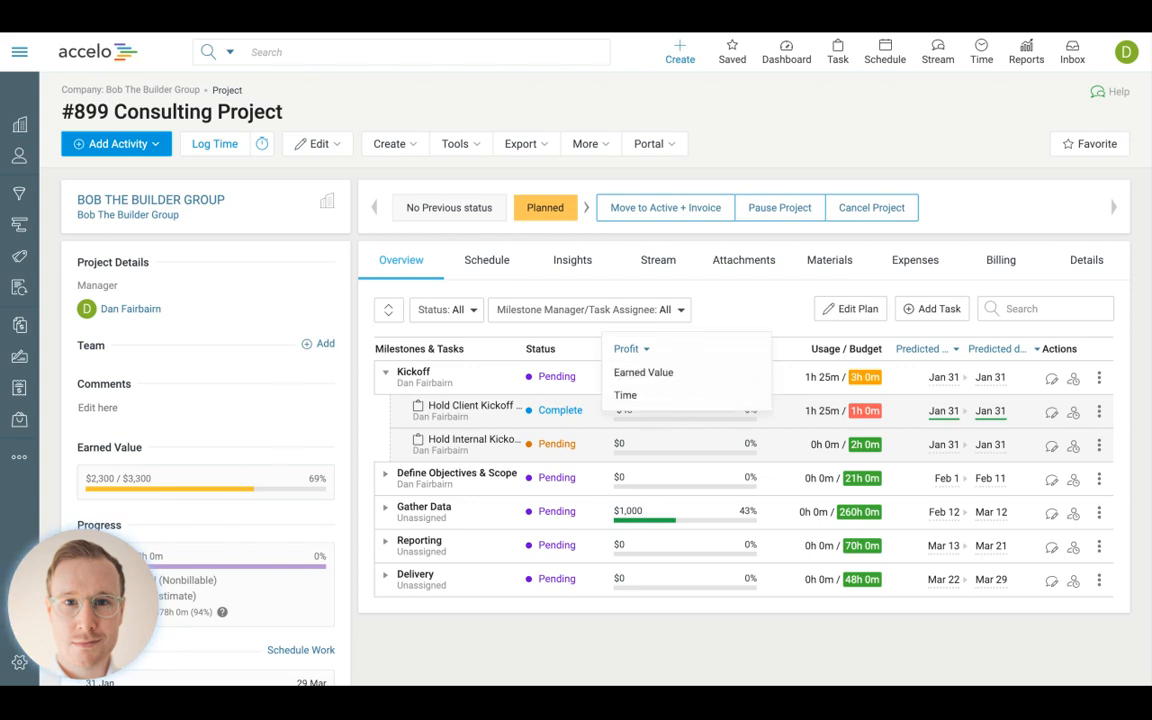
pyautogui.click(643, 373)
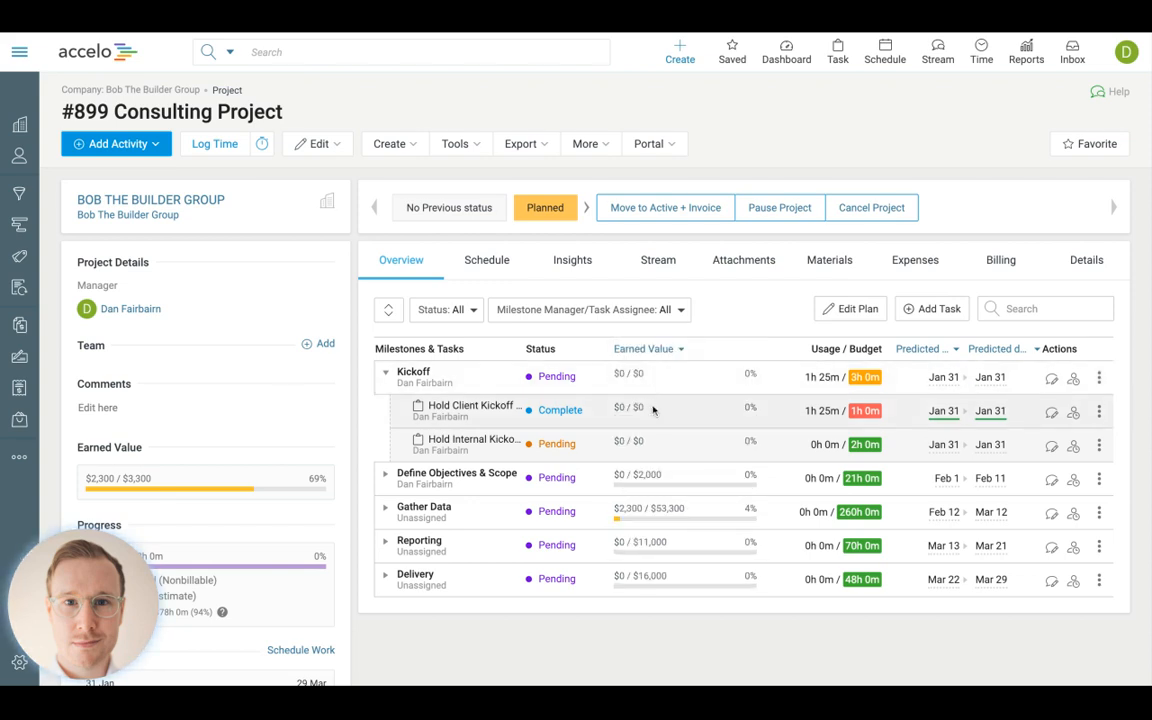
pyautogui.moveTo(655, 386)
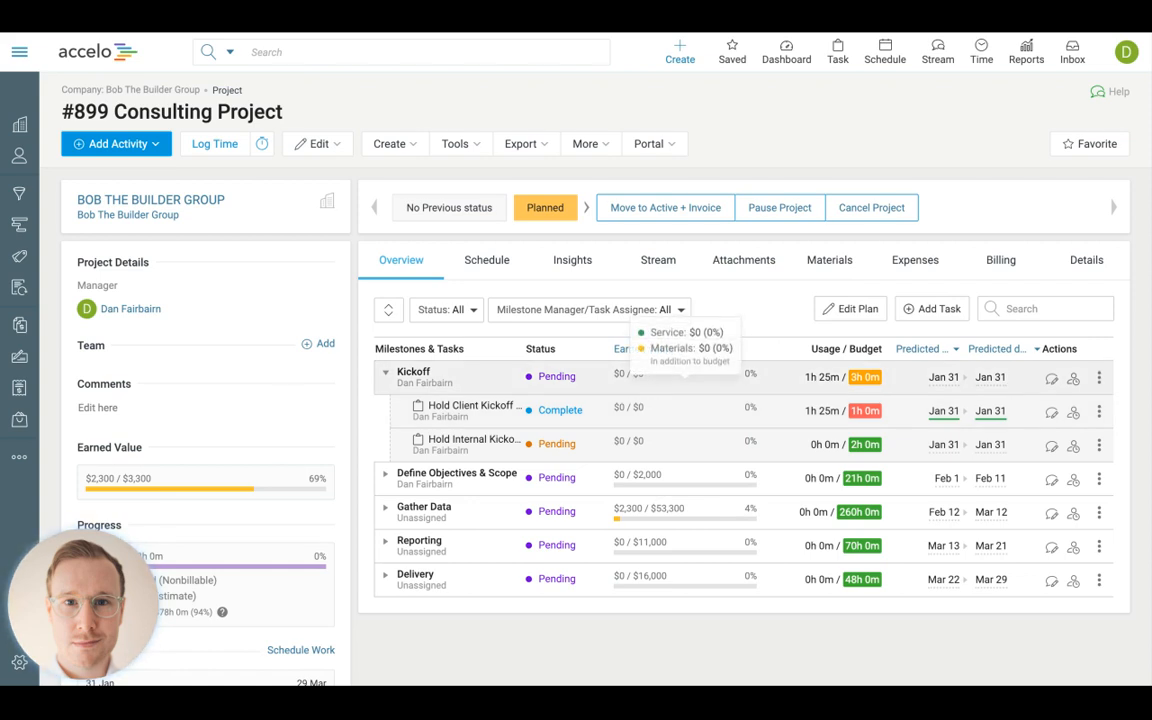
# Show Time for the milestones and tasks to compare used and remaining hours, and open the project's Schedule view
pyautogui.click(675, 356)
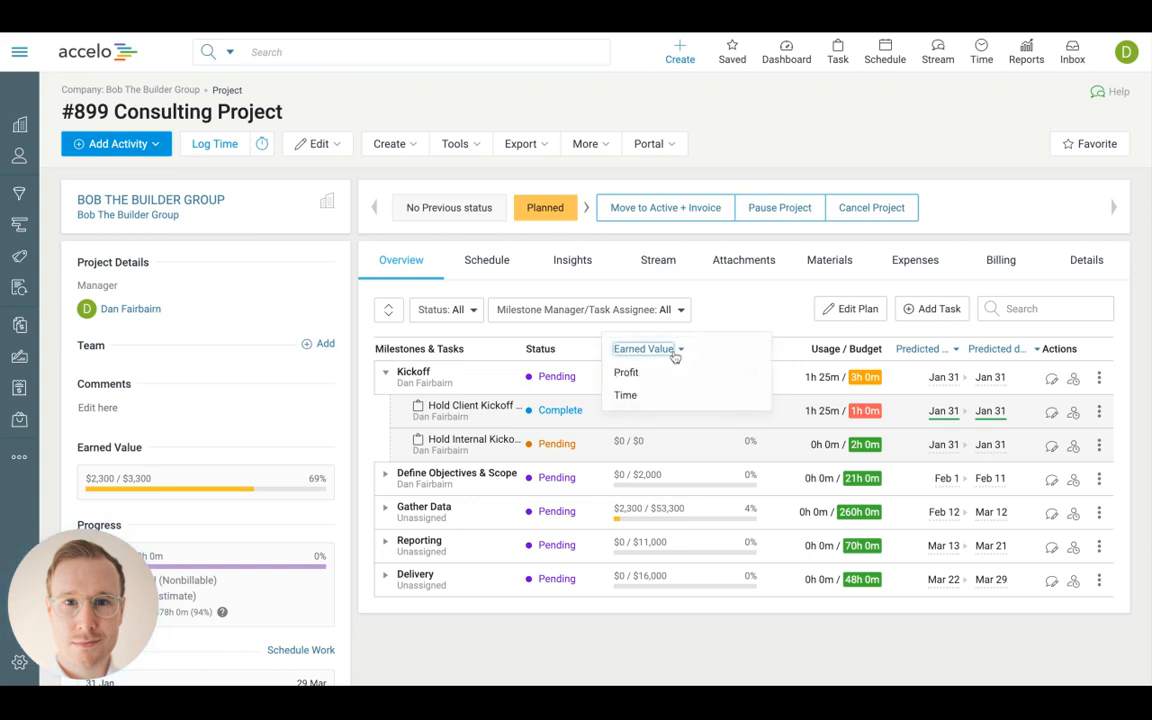
pyautogui.click(656, 398)
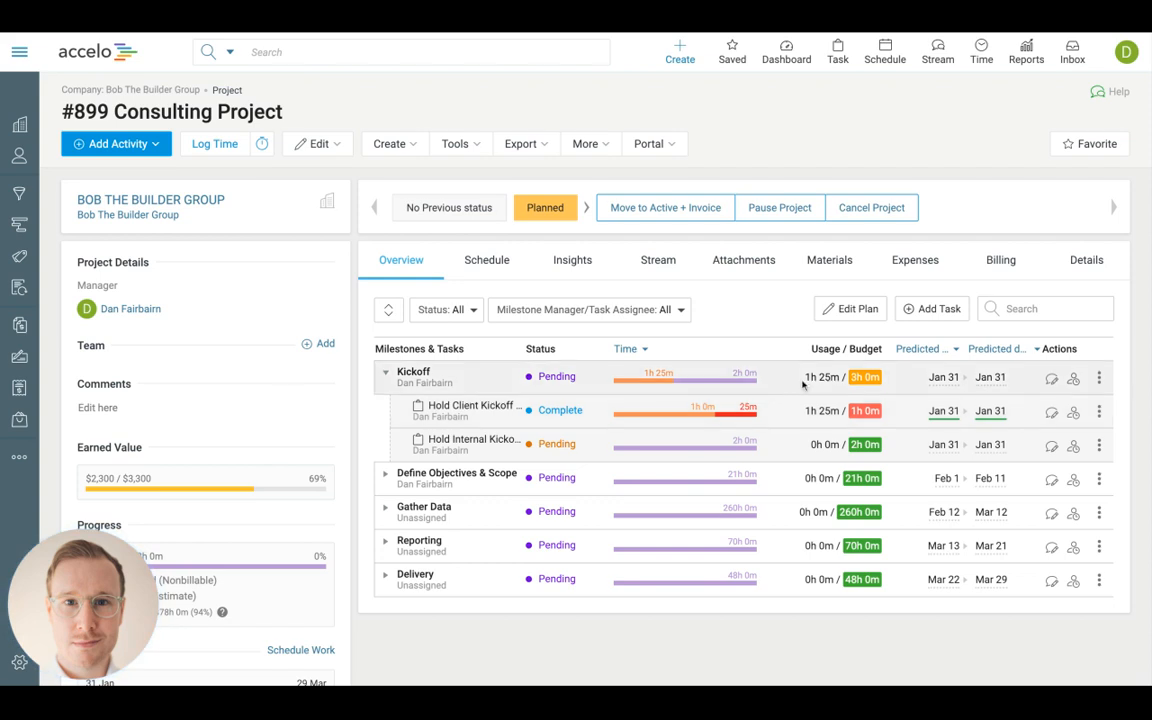
pyautogui.moveTo(949, 388)
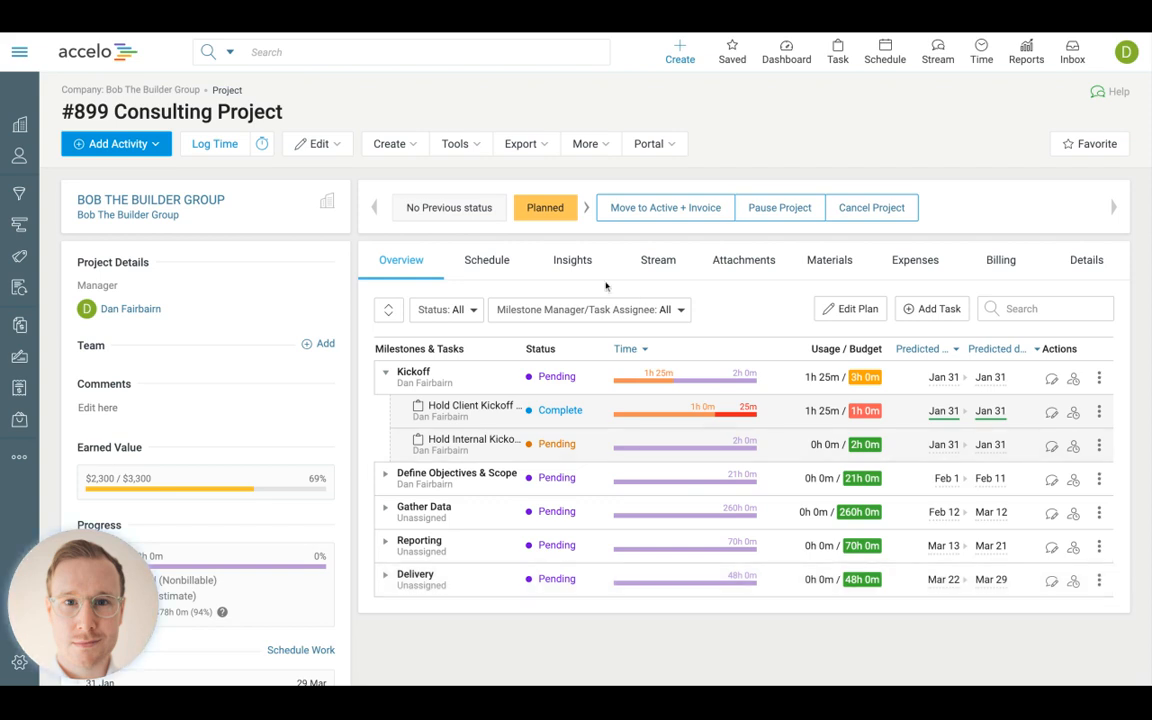
pyautogui.click(476, 268)
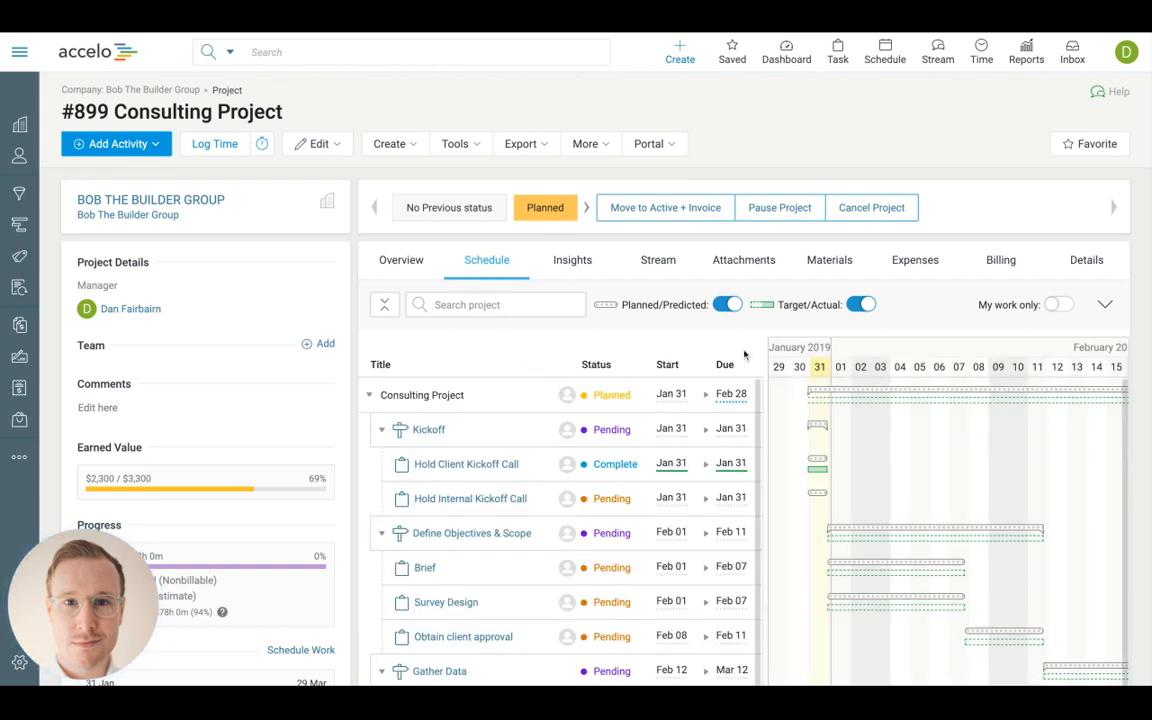
# Widen the schedule's timeline area and examine the planned and target dates of the milestones and tasks
pyautogui.scroll(-2, 816, 293)
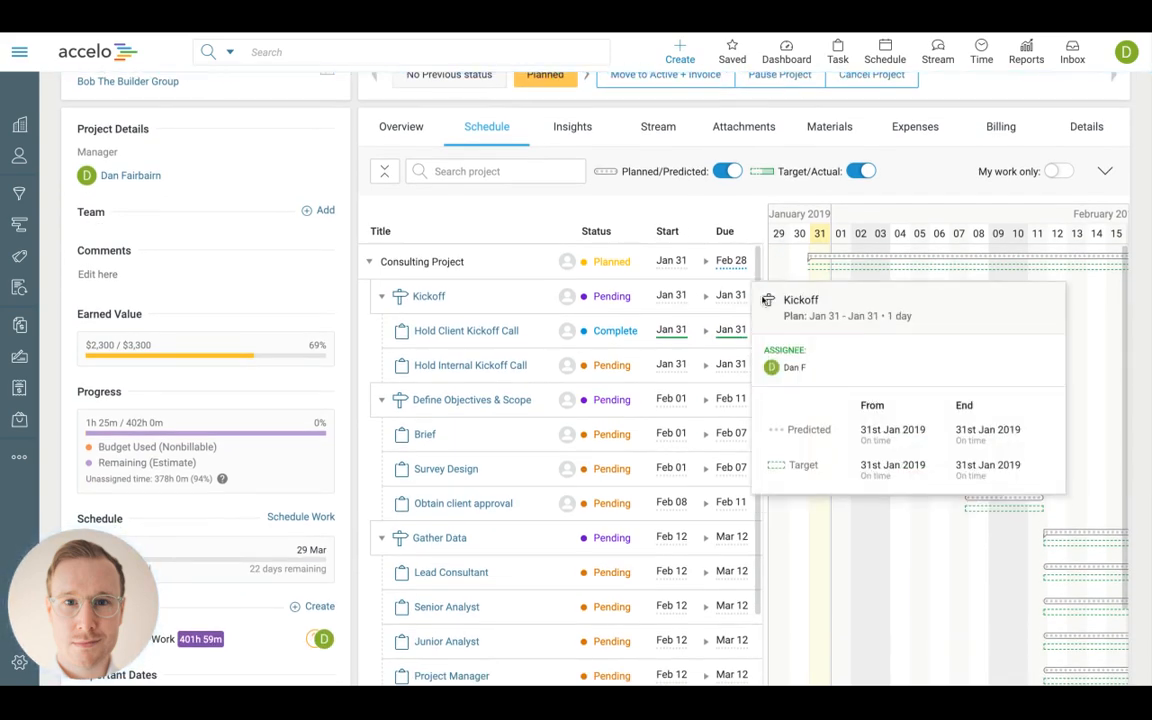
pyautogui.moveTo(771, 262); pyautogui.dragTo(677, 262)
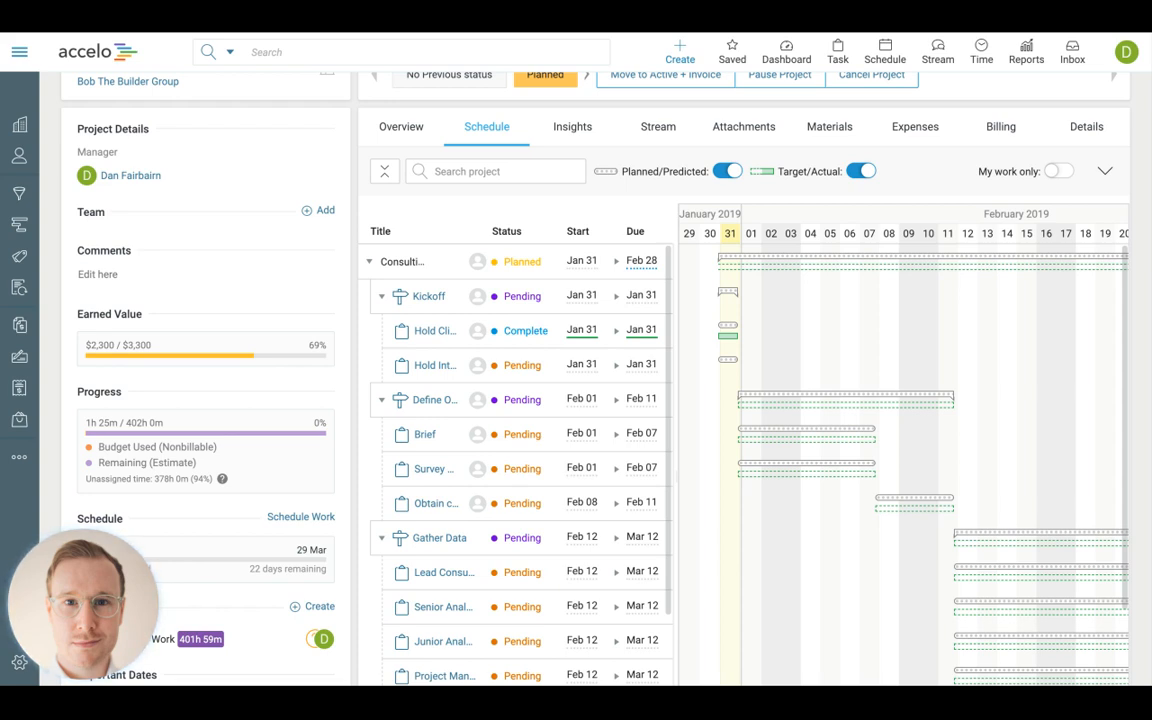
pyautogui.scroll(1, 618, 190)
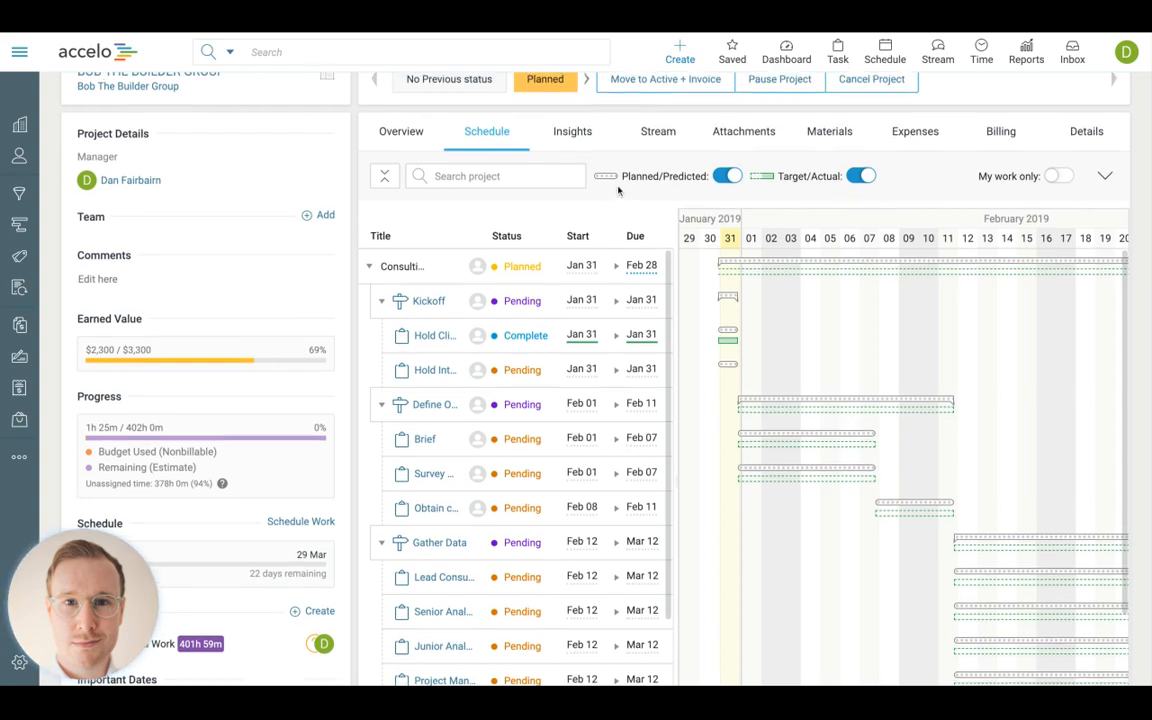
pyautogui.scroll(3, 618, 190)
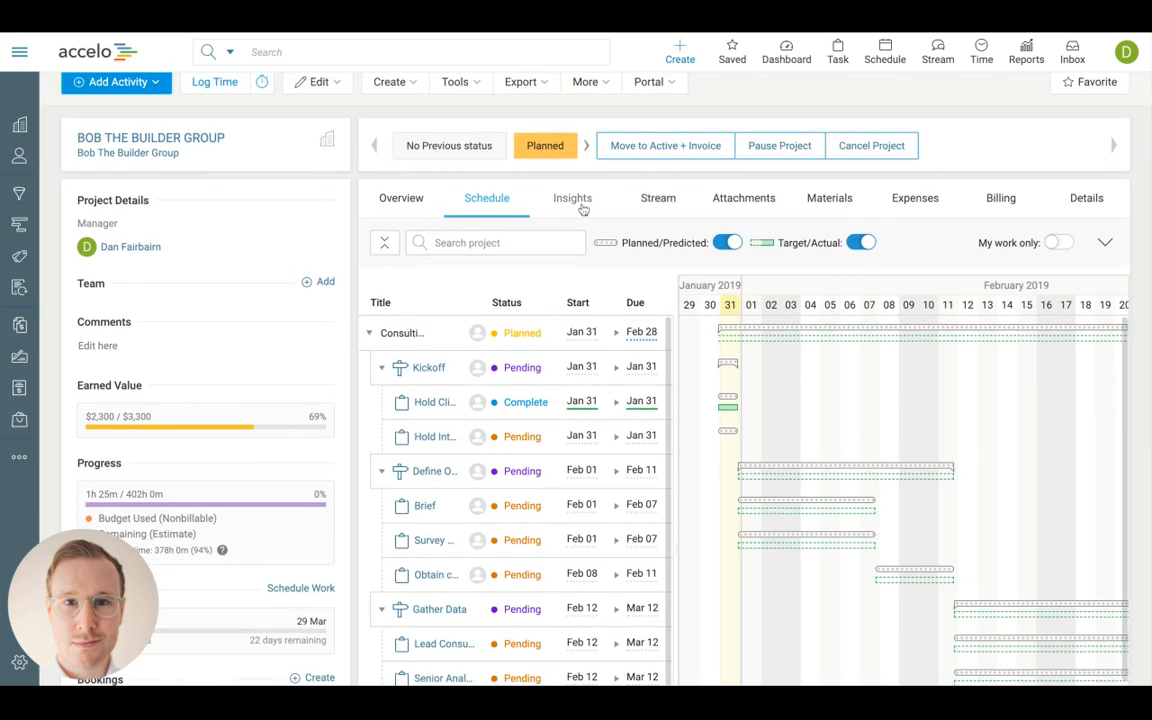
# Review the project's Insights for value, profitability, financials and work done, and look through its activity Stream
pyautogui.click(581, 205)
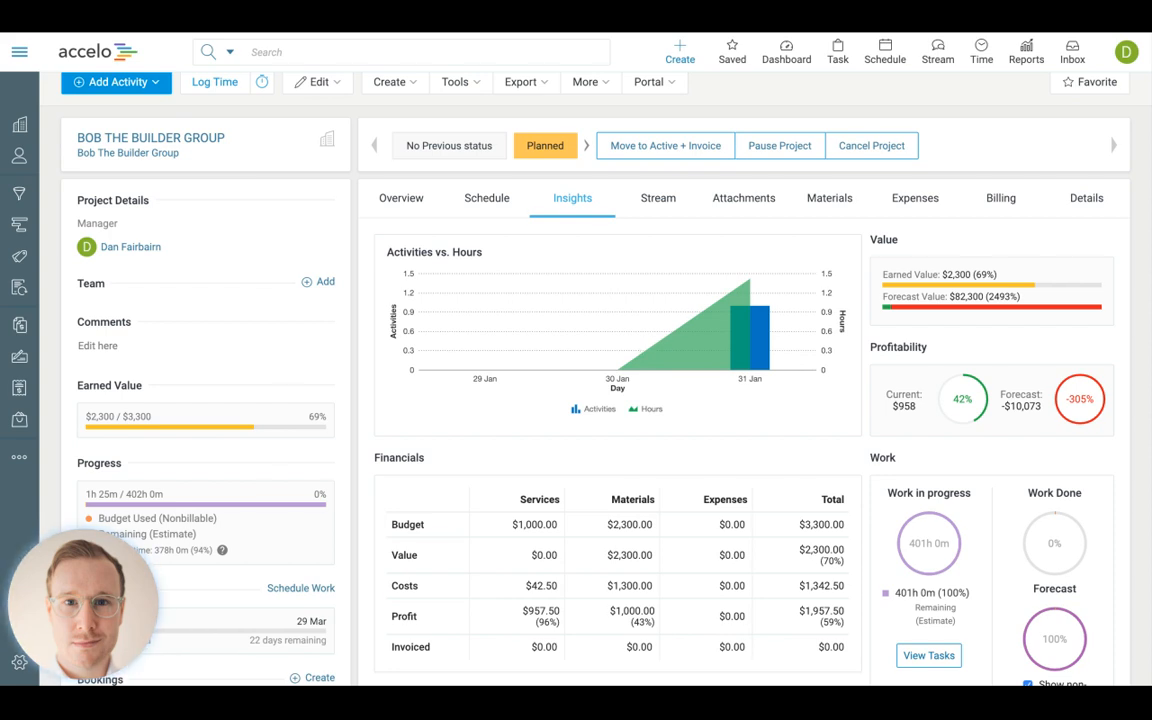
pyautogui.moveTo(978, 287)
pyautogui.scroll(-1, 957, 357)
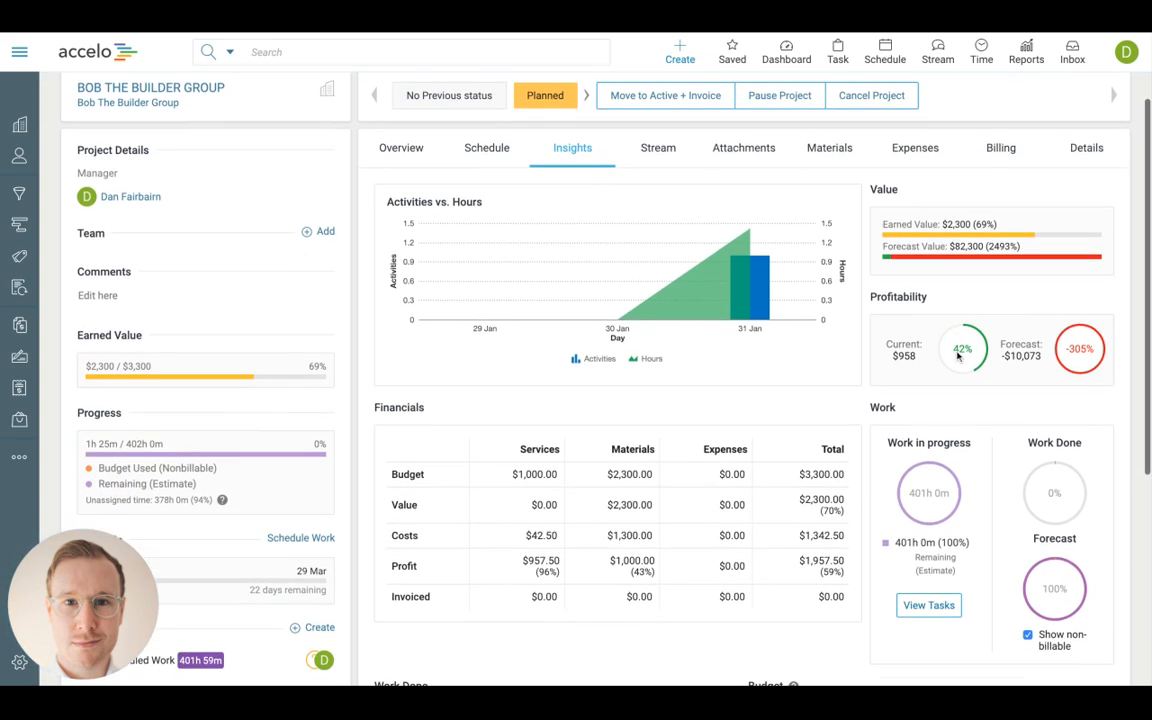
pyautogui.moveTo(957, 353)
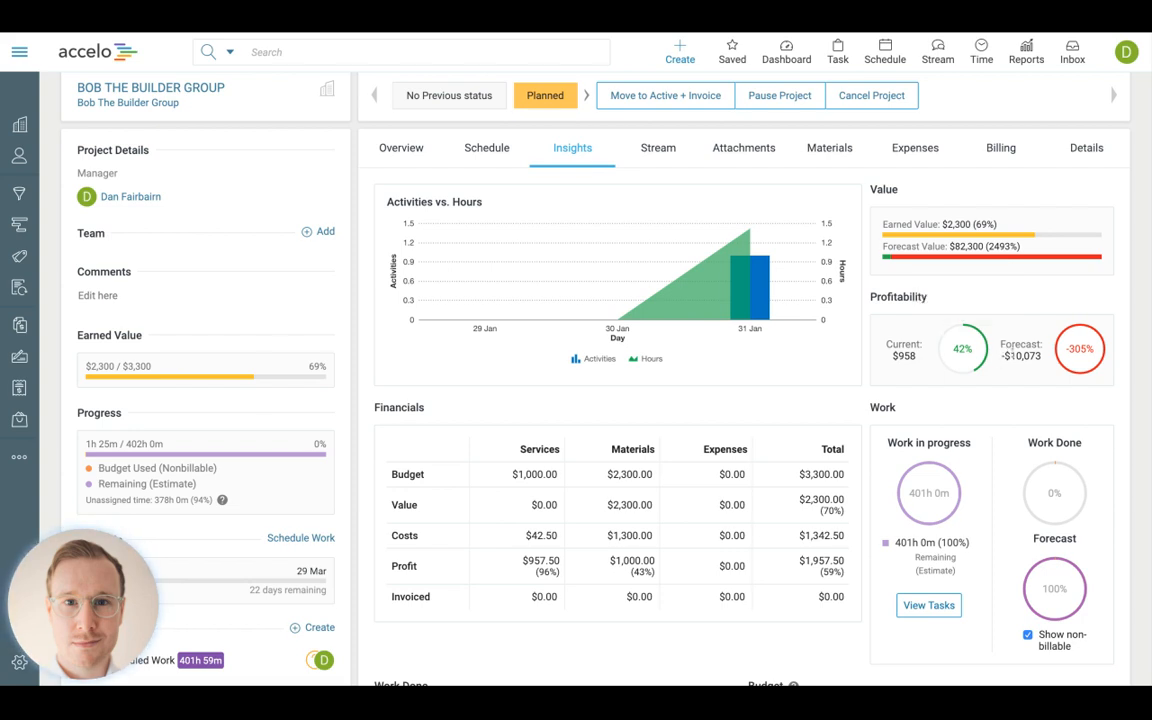
pyautogui.moveTo(1086, 348)
pyautogui.scroll(-1, 1036, 381)
pyautogui.scroll(-3, 1036, 381)
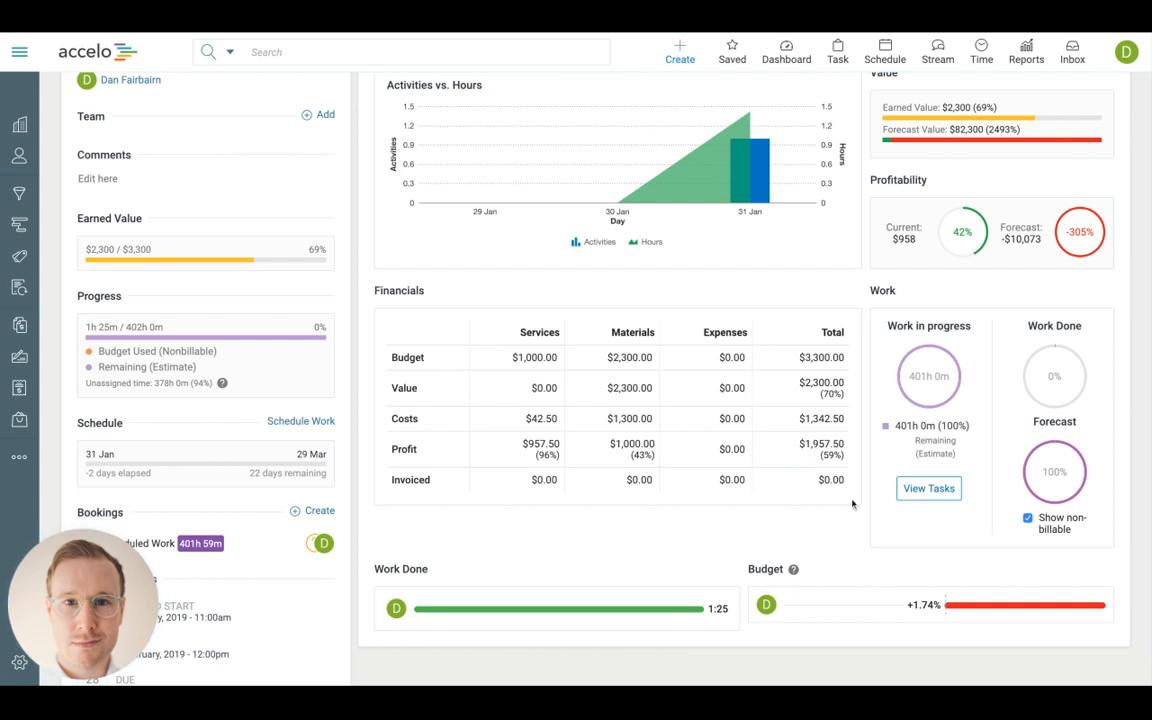
pyautogui.scroll(5, 845, 490)
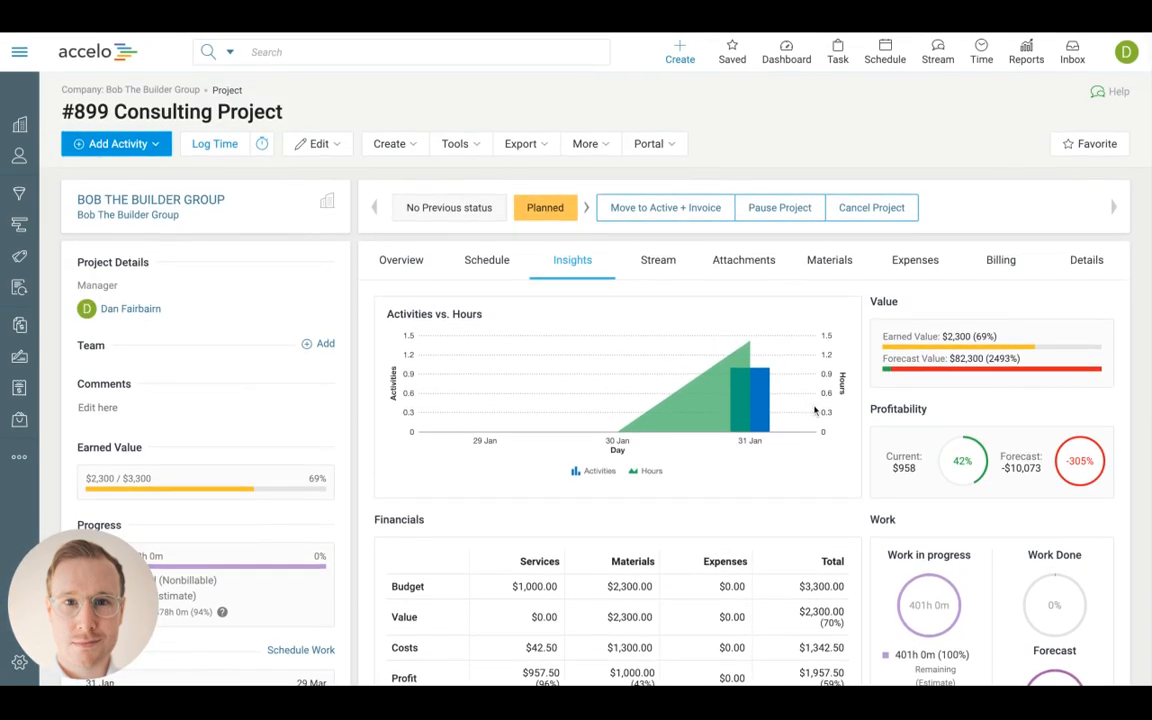
pyautogui.click(647, 268)
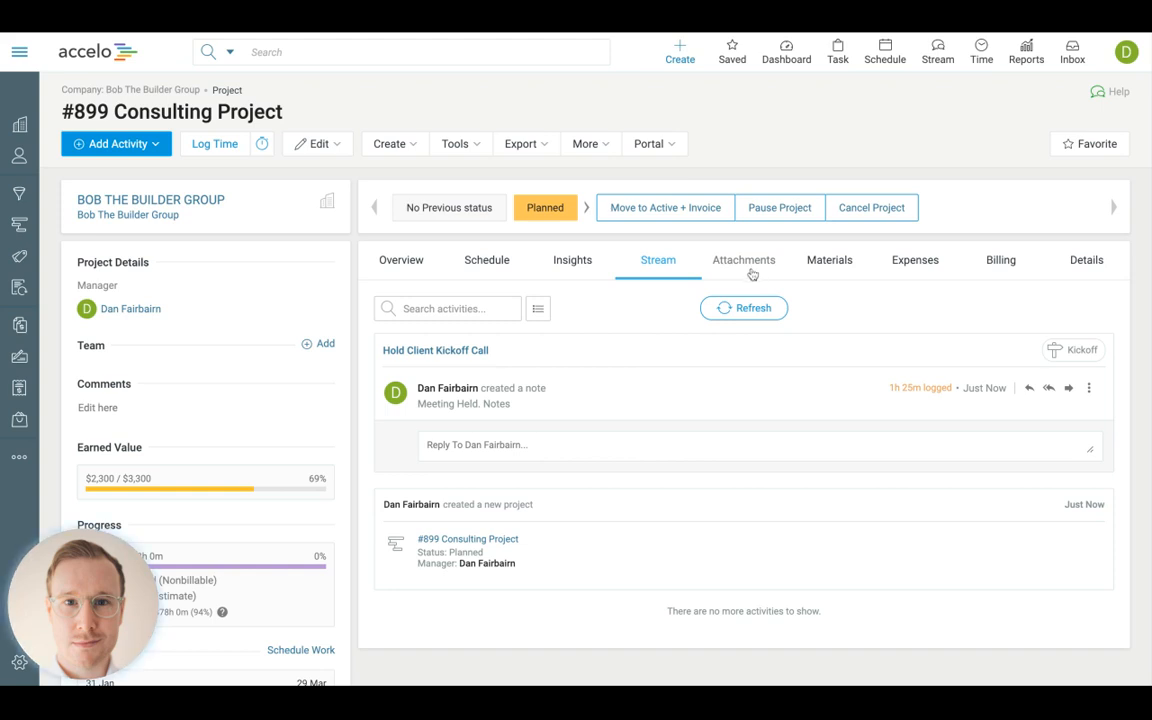
# Add a new material line to the project using item 1242063A, Bronze Bush Only E550 (Pair)
pyautogui.click(830, 272)
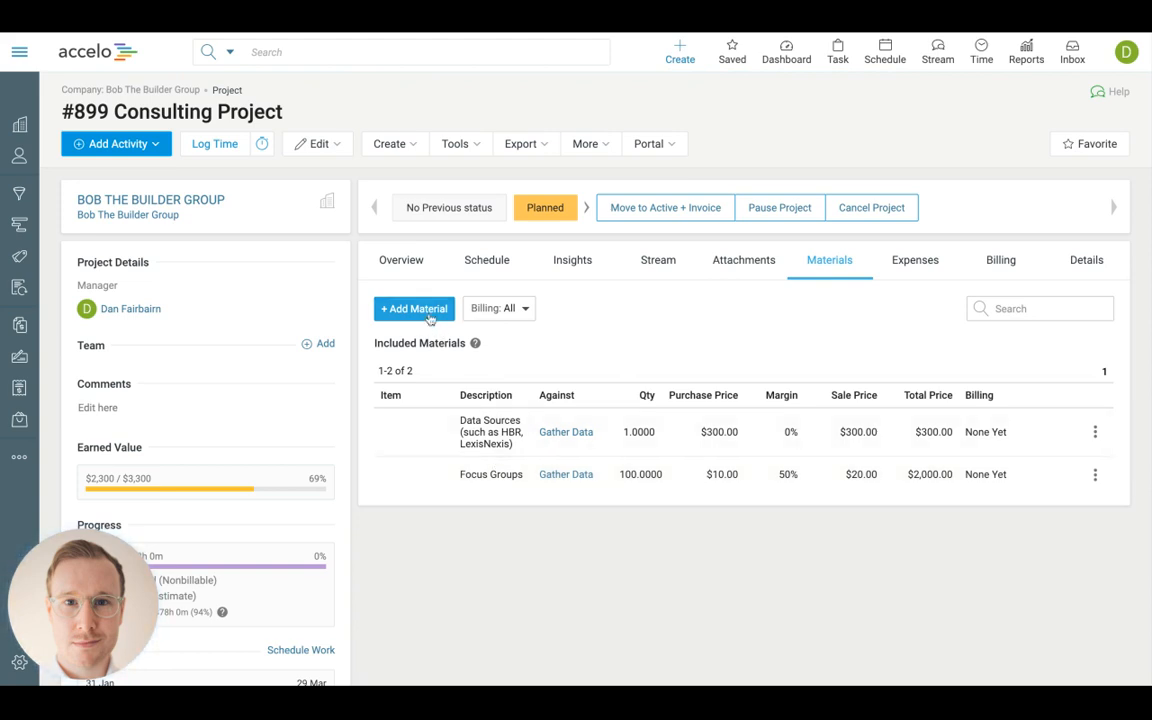
pyautogui.click(430, 312)
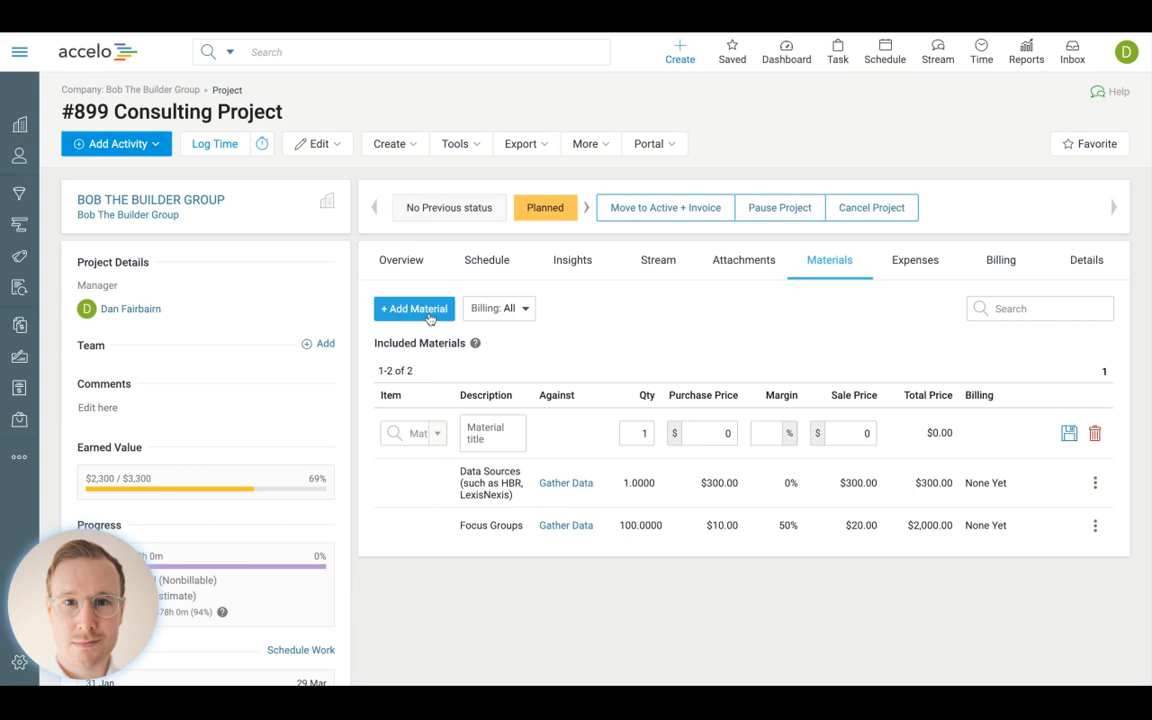
pyautogui.click(411, 434)
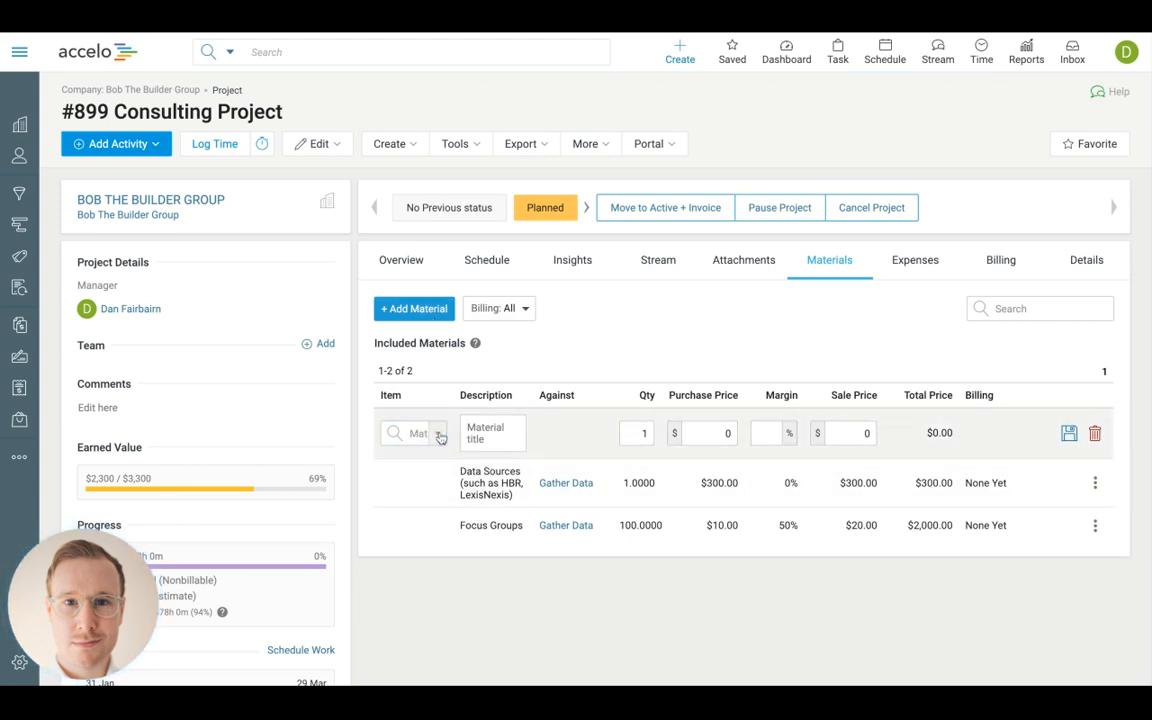
pyautogui.click(440, 436)
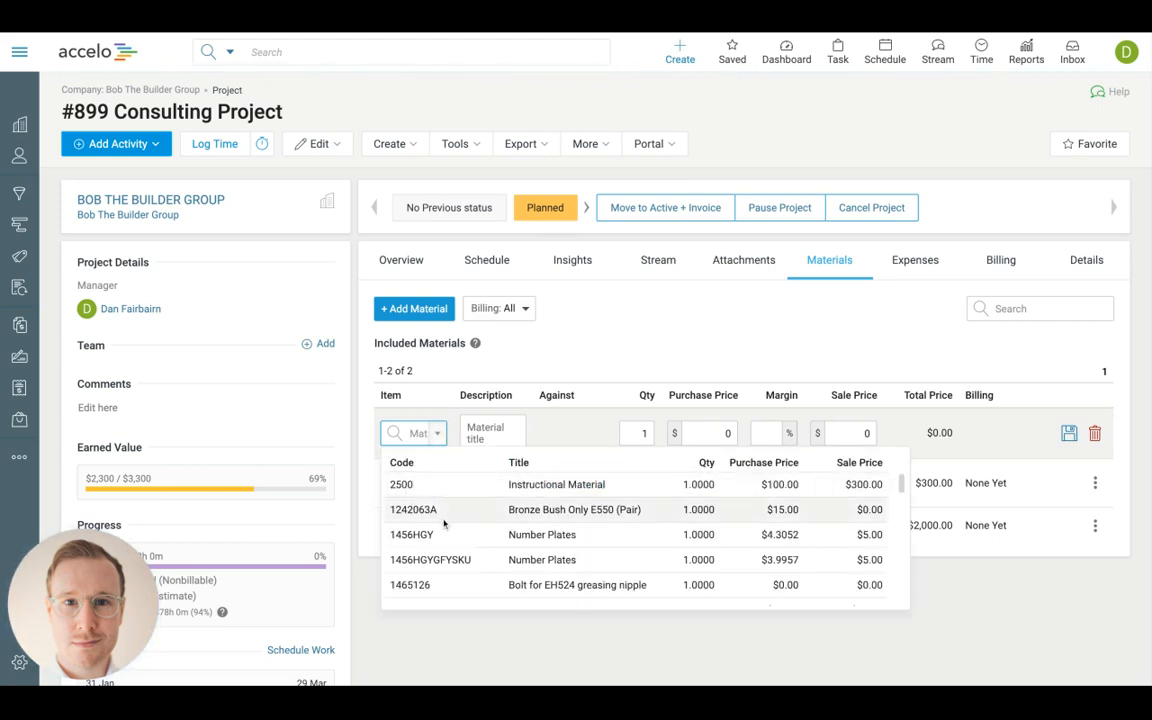
pyautogui.click(444, 510)
# Set the Bronze Bush material's quantity to 3 and sale price to $100, and save the line
pyautogui.click(641, 446)
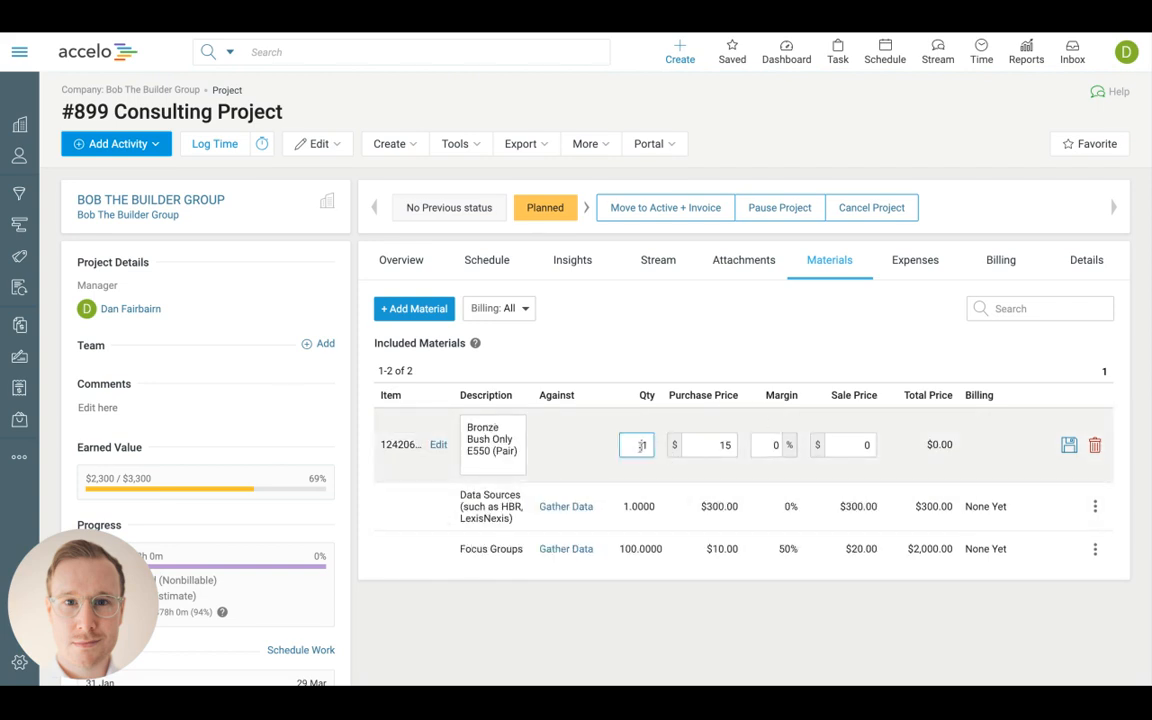
pyautogui.press('Tab')
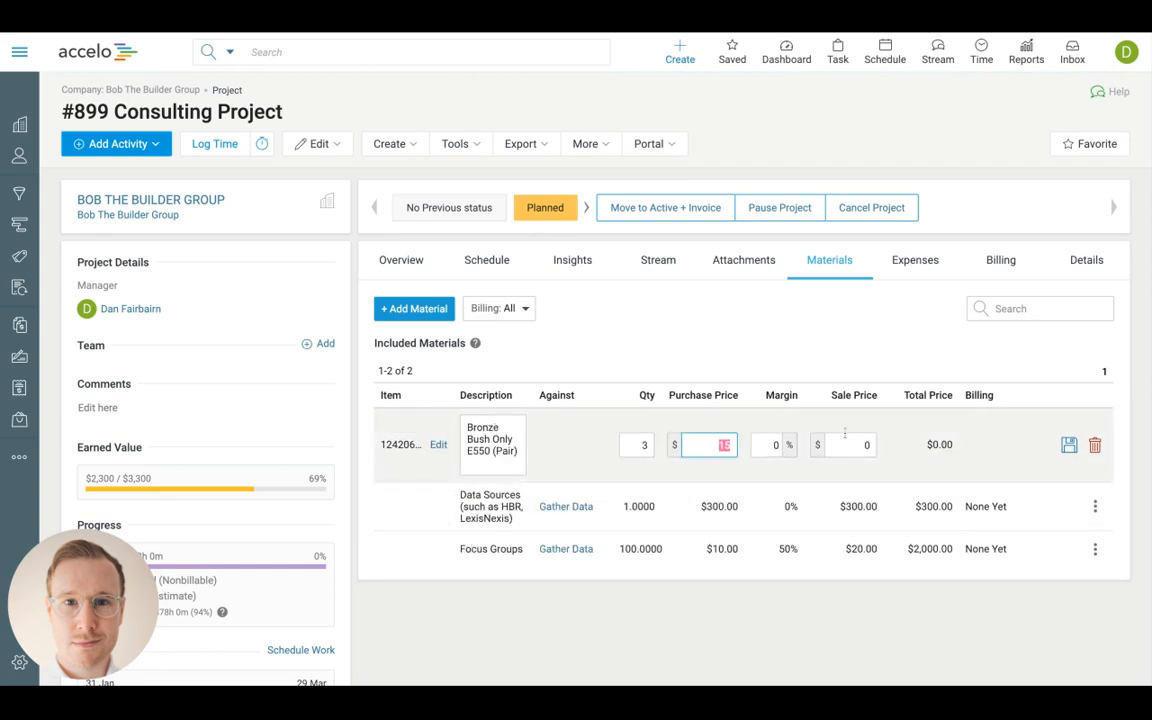
pyautogui.press('Tab')
pyautogui.press('Tab')
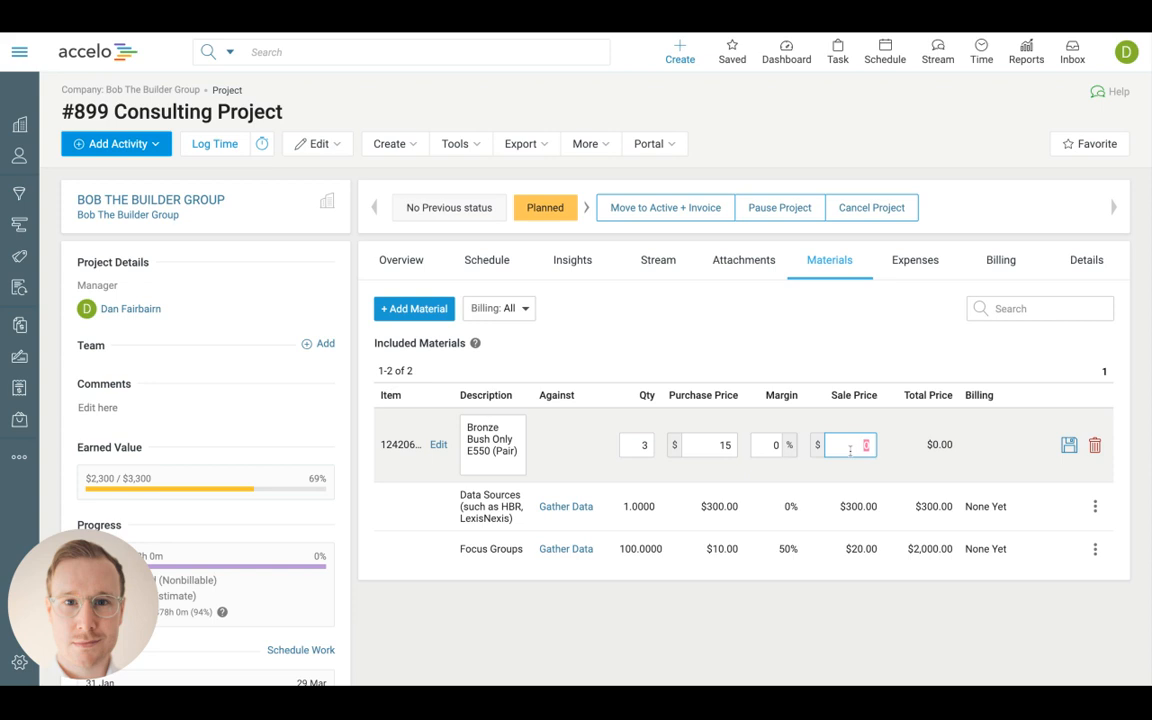
pyautogui.write('100')
pyautogui.click(1069, 445)
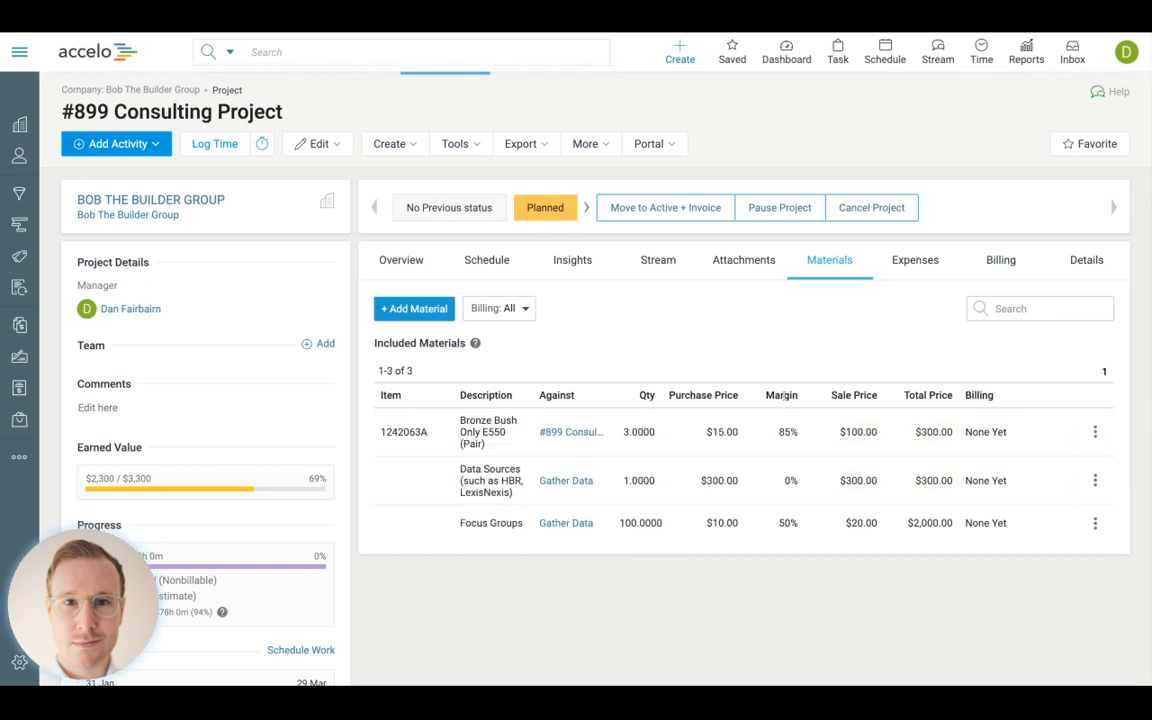
# Check the project's Expenses, Billing and Details sections
pyautogui.click(923, 272)
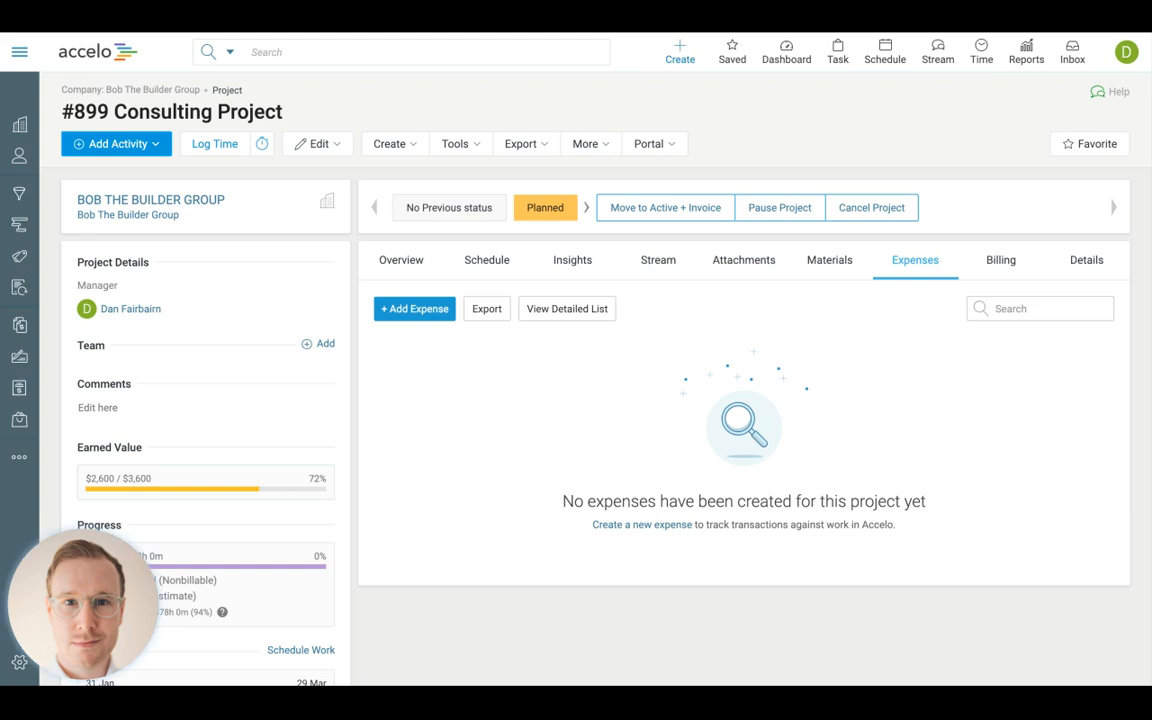
pyautogui.click(1005, 263)
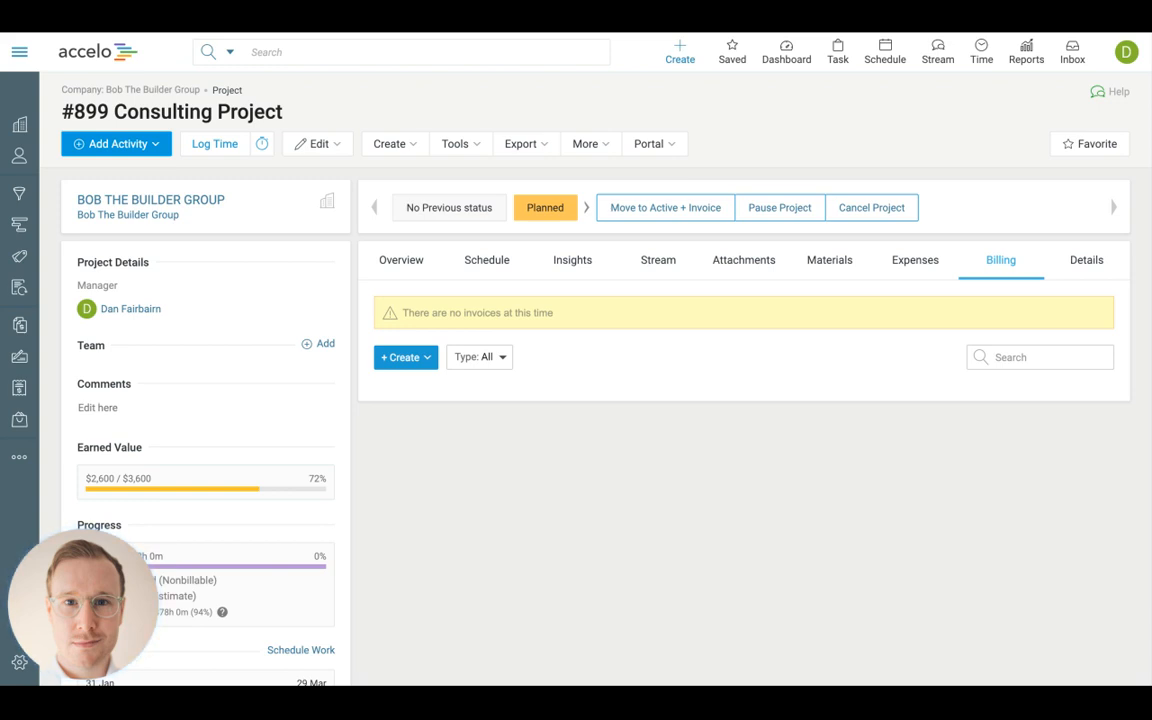
pyautogui.click(1093, 260)
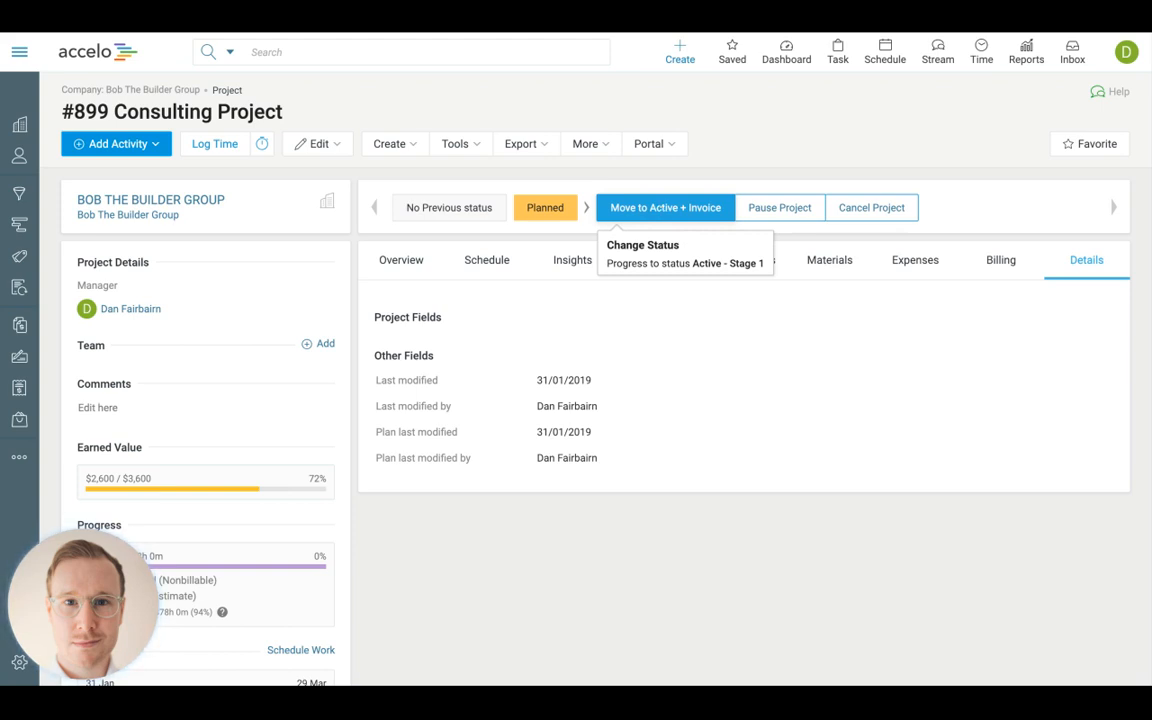
# Progress the project to Active - Stage 1, saving the internal alert note and skipping the invoice after reviewing its service and material lines
pyautogui.click(665, 208)
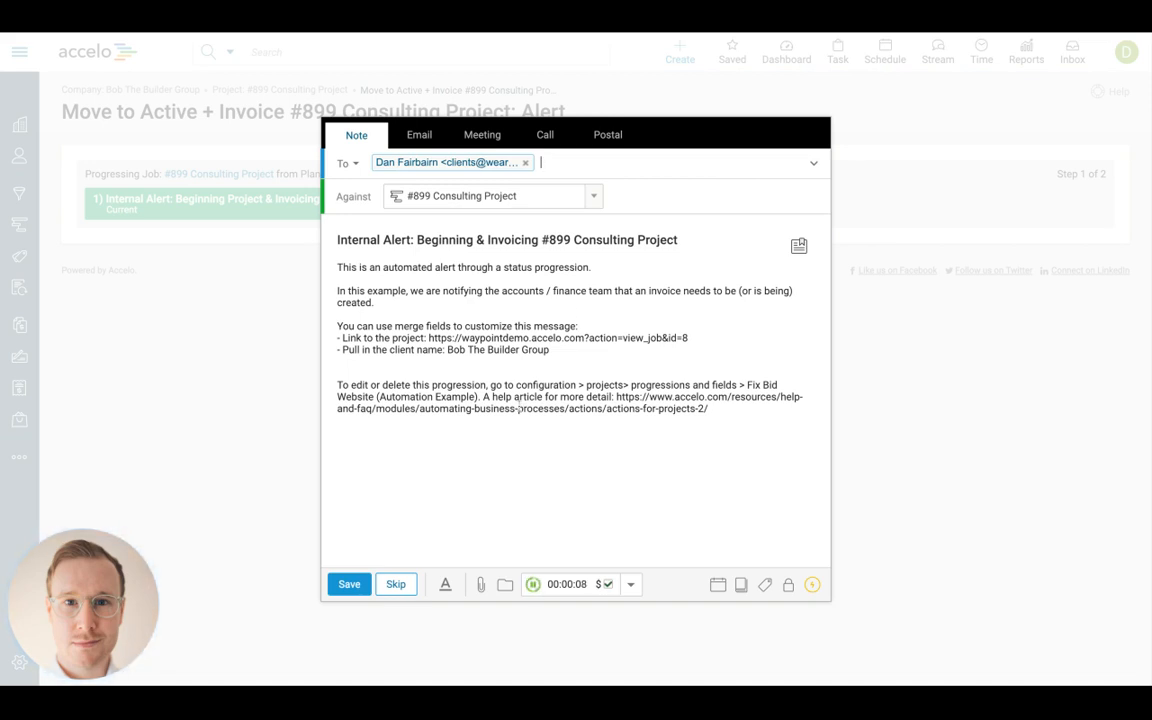
pyautogui.click(350, 586)
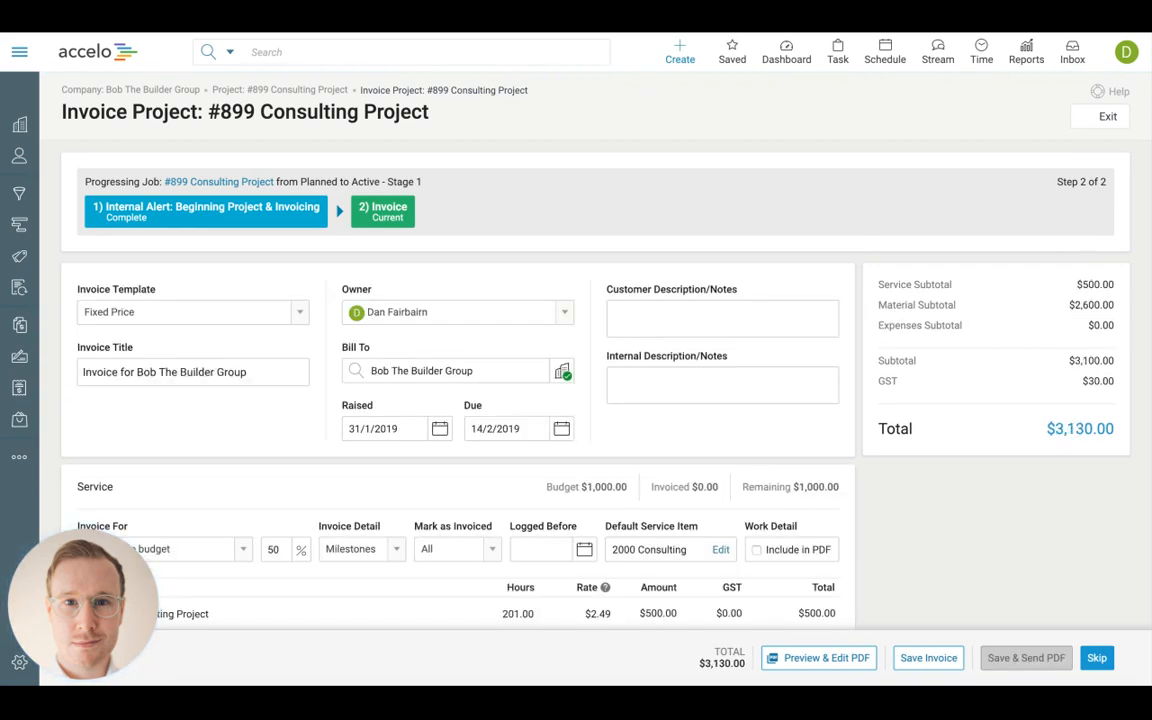
pyautogui.scroll(-5, 369, 418)
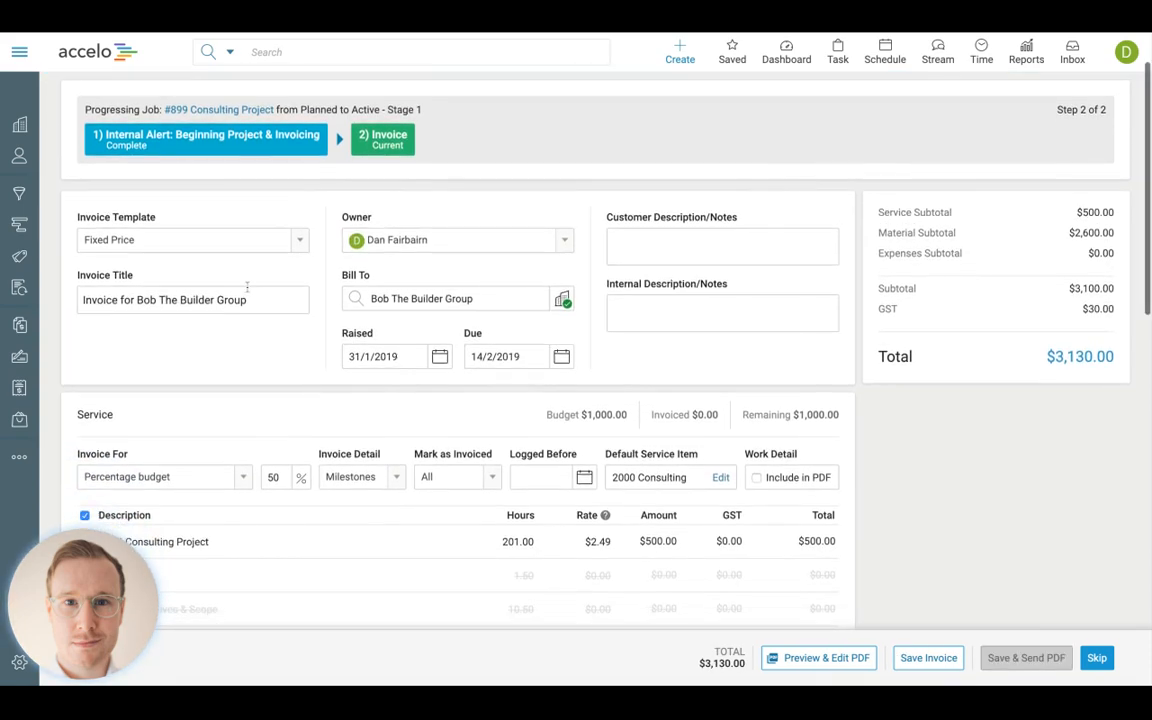
pyautogui.scroll(-2, 247, 287)
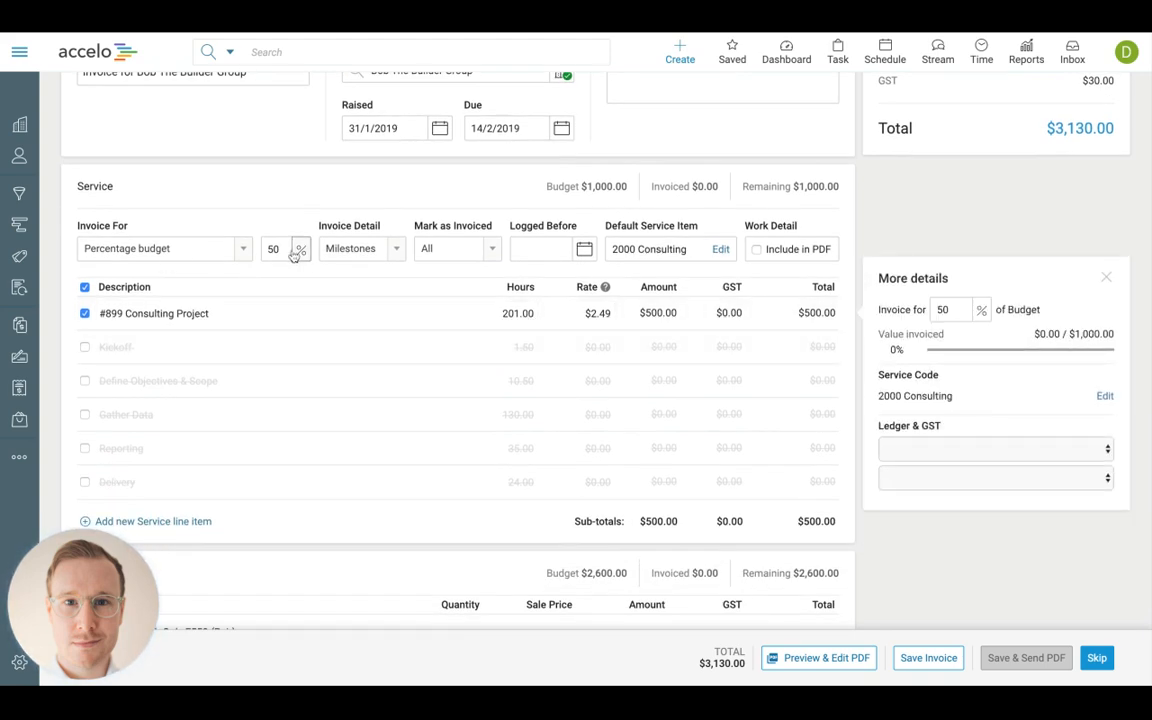
pyautogui.scroll(-3, 350, 335)
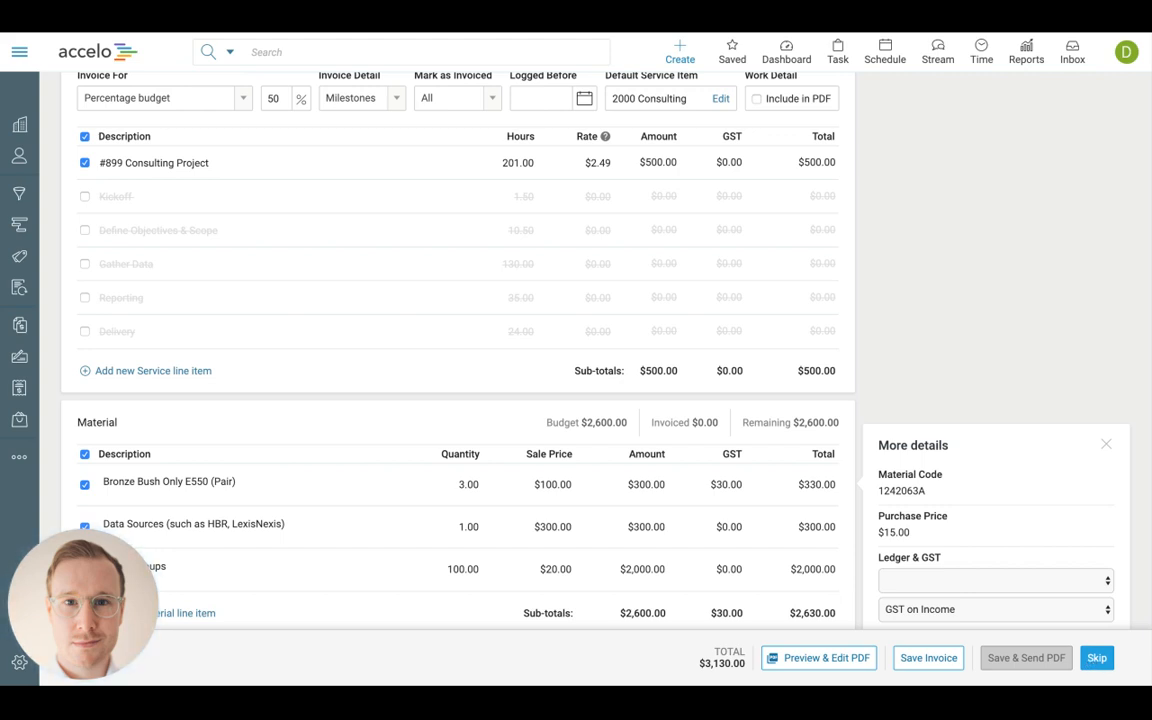
pyautogui.click(1097, 657)
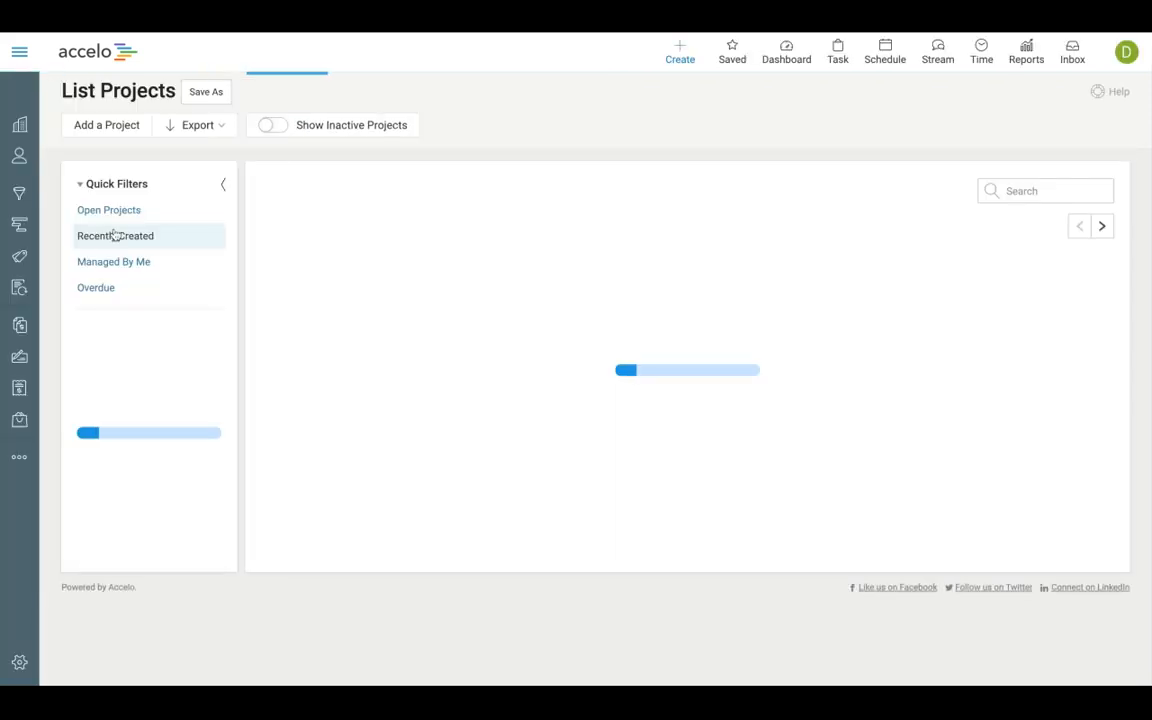
# Display the list of projects and examine the Consulting Project's earned value and task progress
pyautogui.click(114, 235)
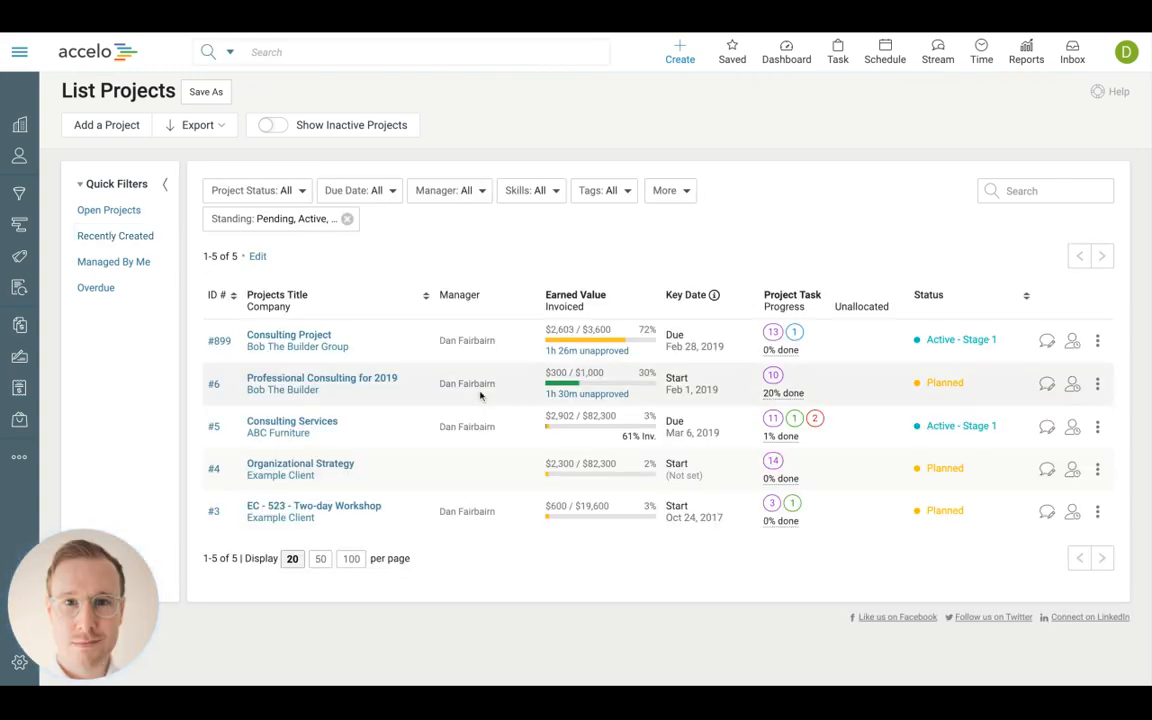
pyautogui.moveTo(552, 432)
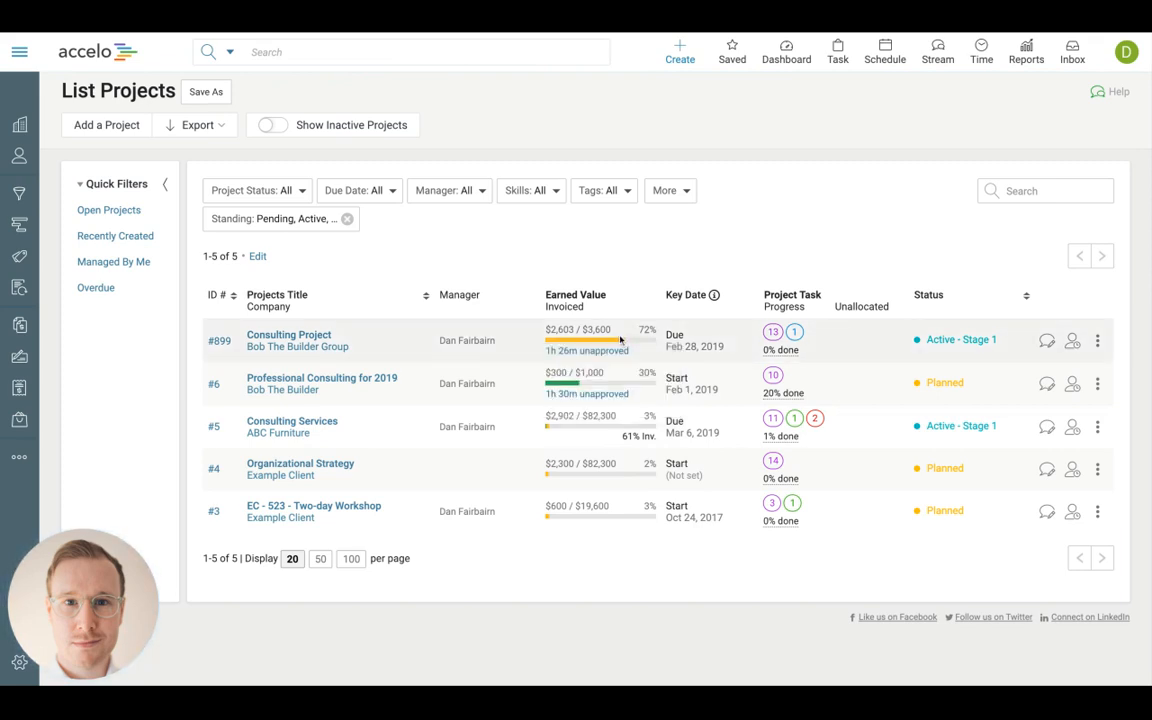
pyautogui.moveTo(781, 341)
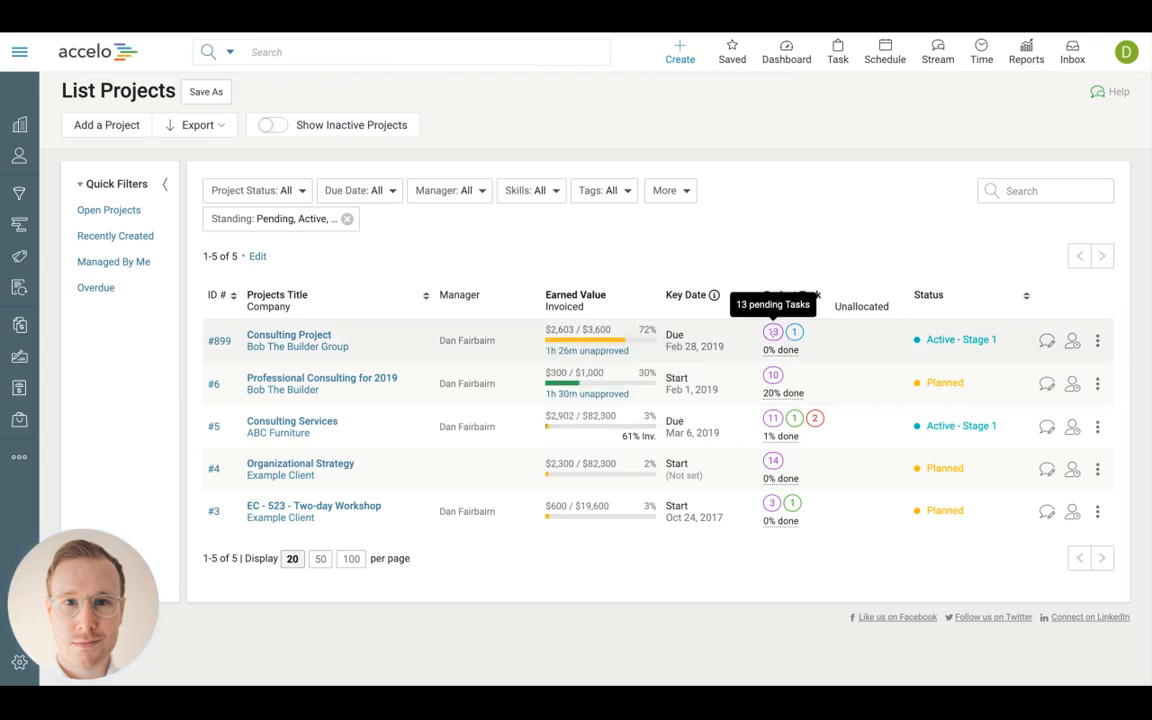